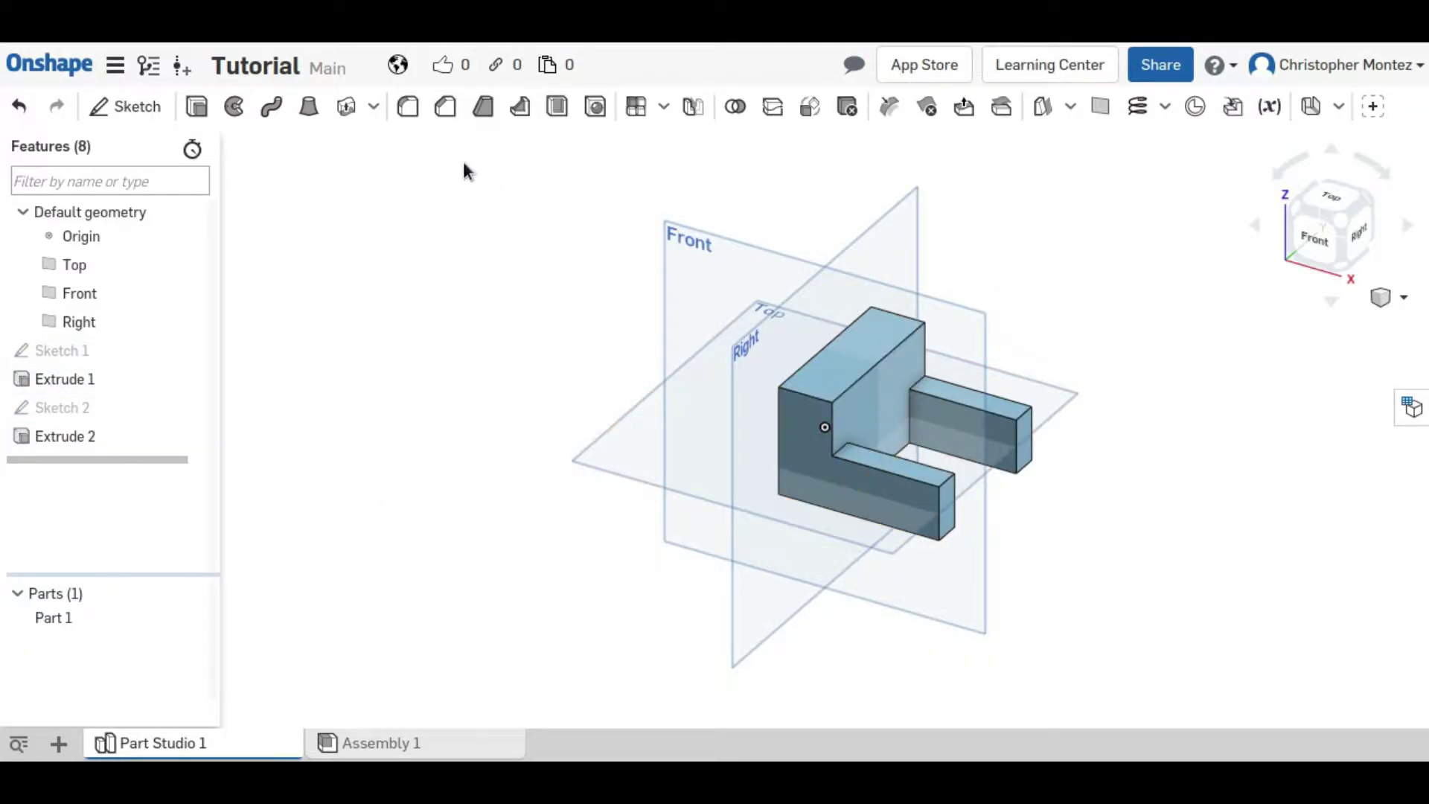
# - Launch the Fillet tool, opening Fillet 1 with its default 0.2 in radius
pyautogui.click(408, 108)
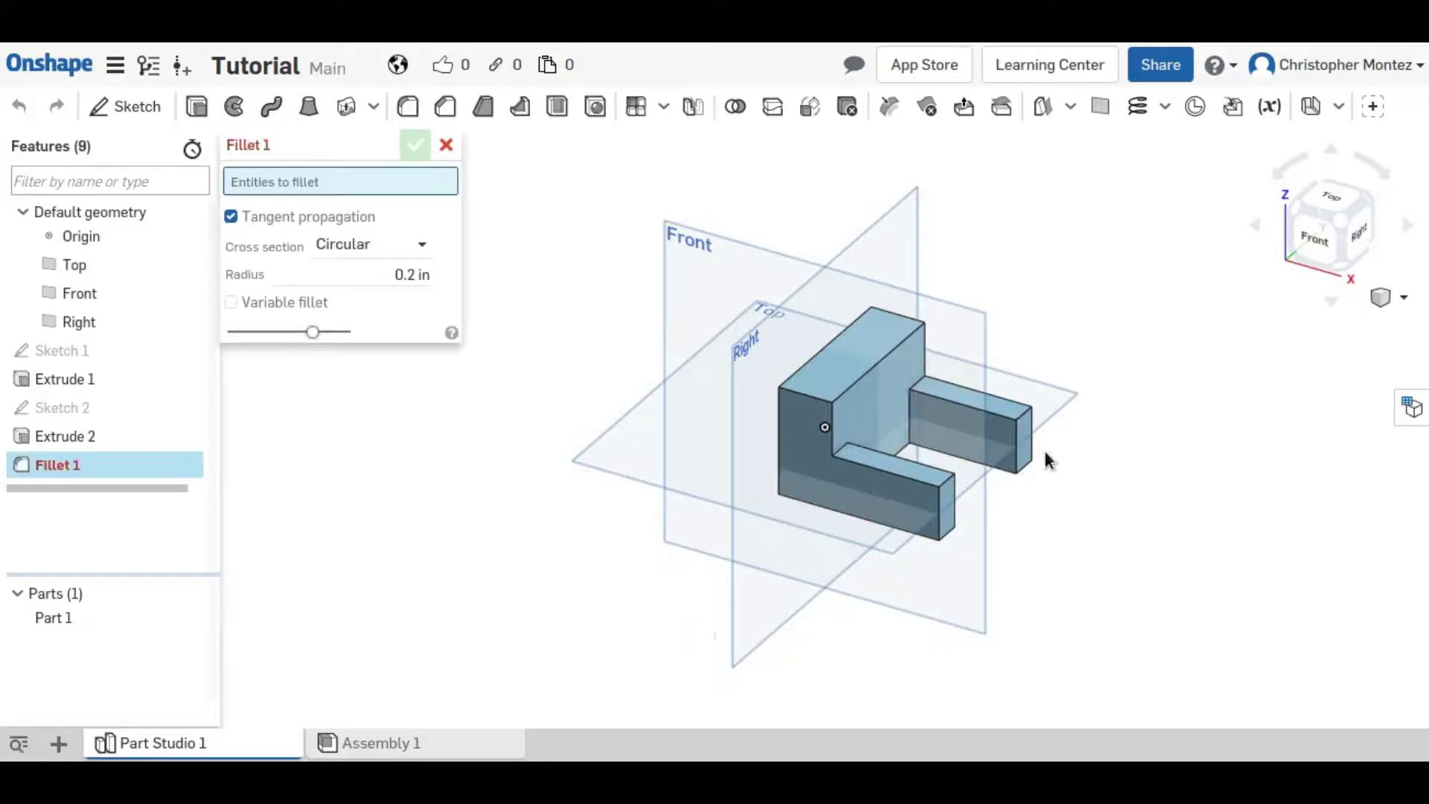
# - Select the right arm's top and bottom end edges and its two edges joining the body
pyautogui.scroll(5, 1035, 458)
pyautogui.click(1022, 468)
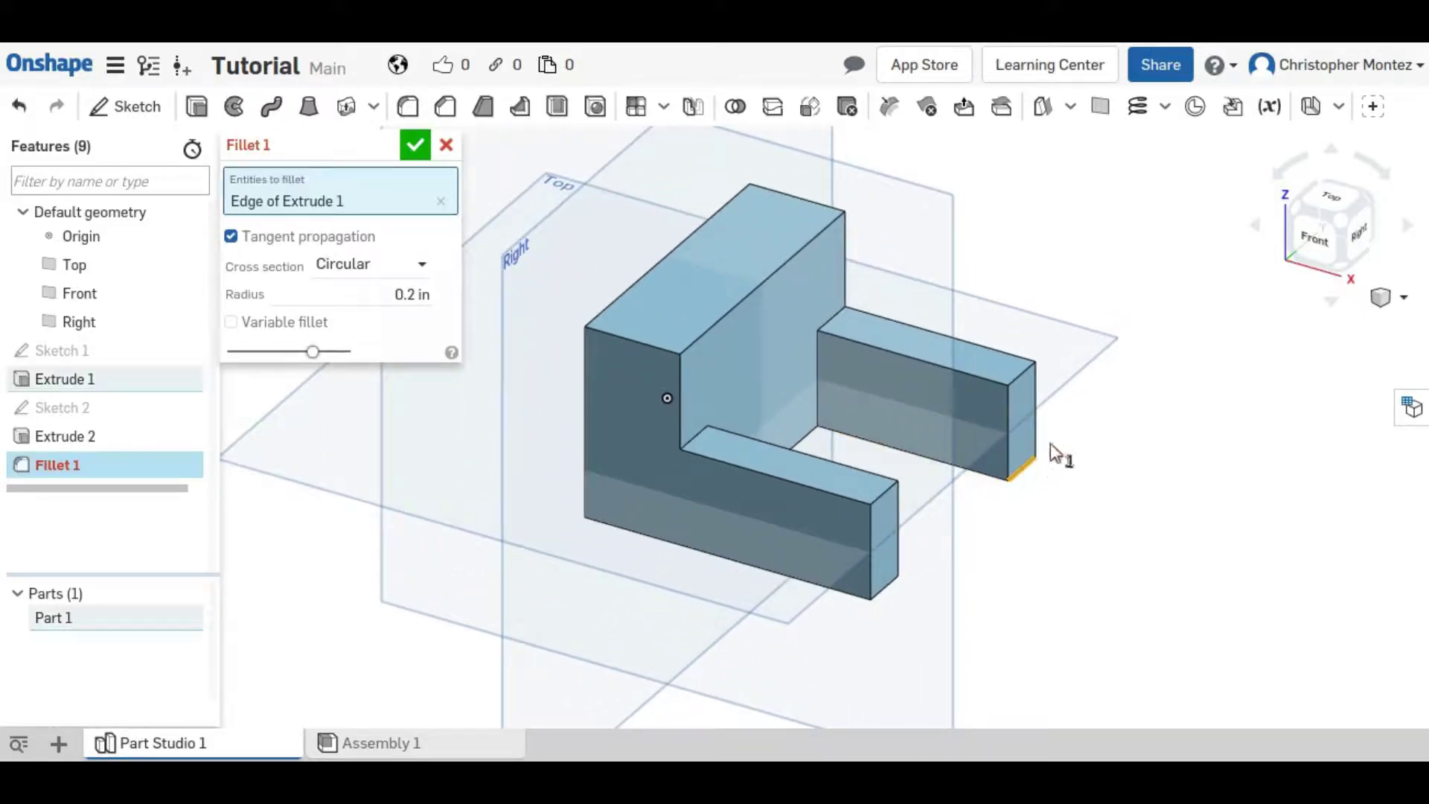
pyautogui.click(1018, 373)
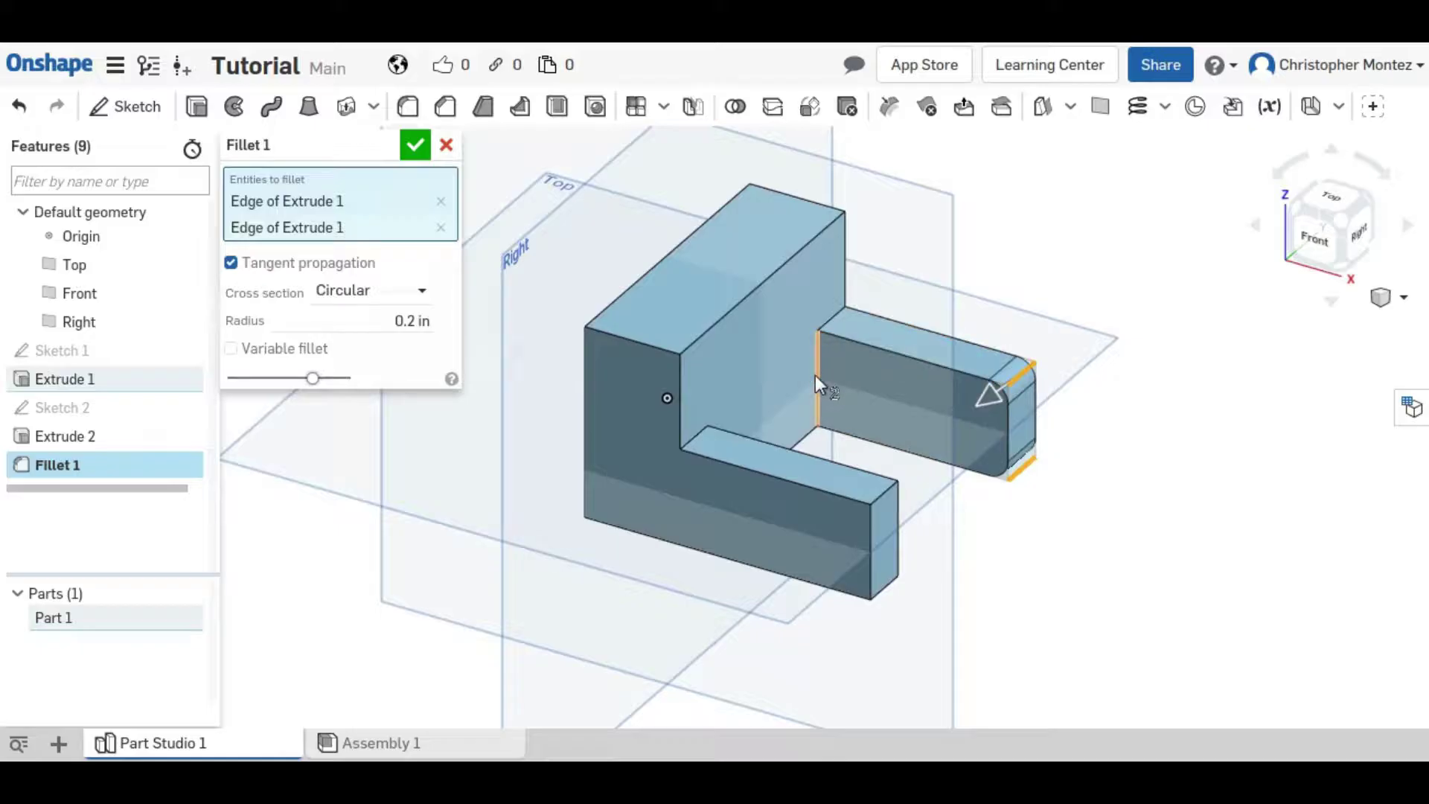
pyautogui.click(815, 376)
pyautogui.click(832, 319)
pyautogui.scroll(2, 923, 424)
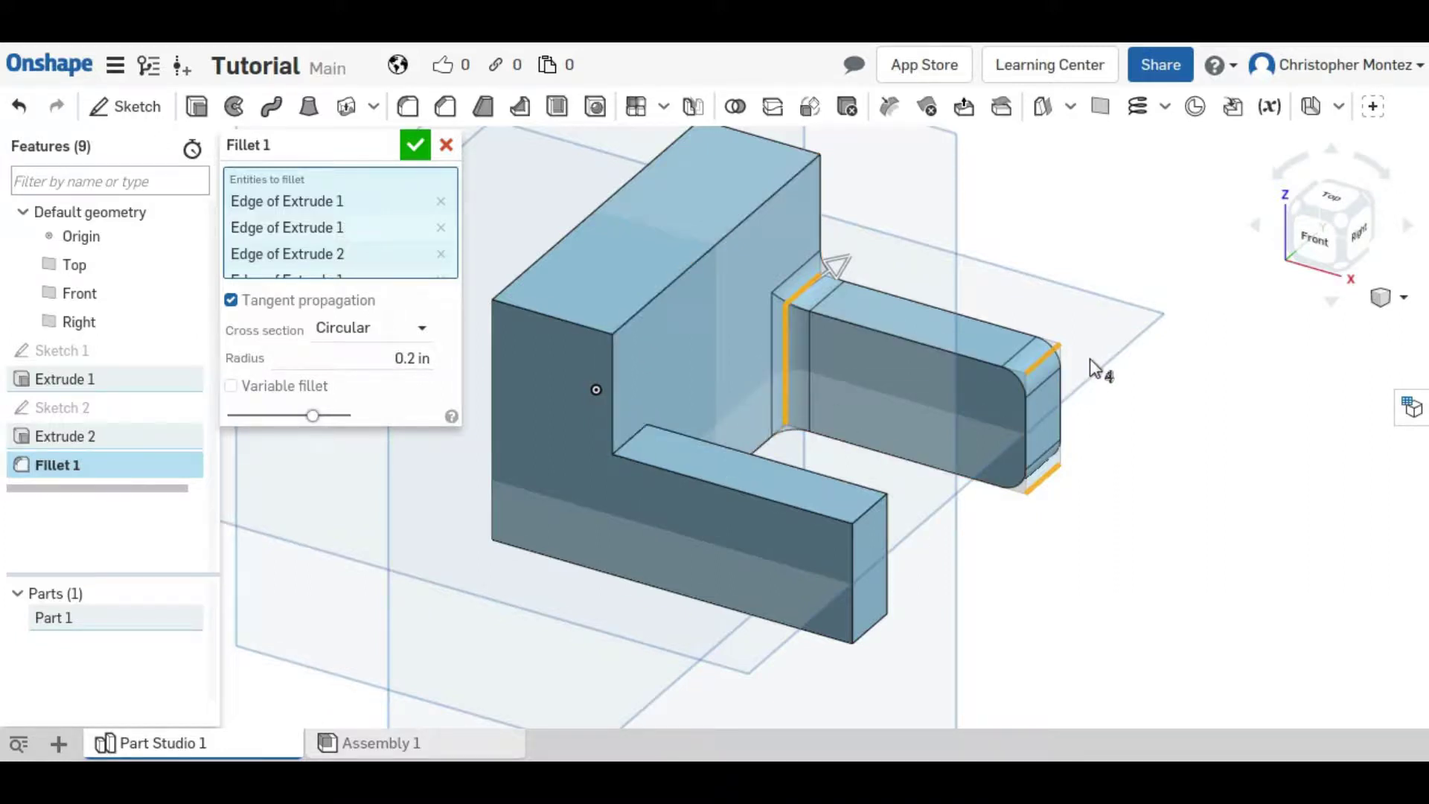
pyautogui.scroll(8, 1072, 372)
pyautogui.moveTo(1011, 373); pyautogui.dragTo(1036, 497, button='right')
pyautogui.scroll(10, 765, 436)
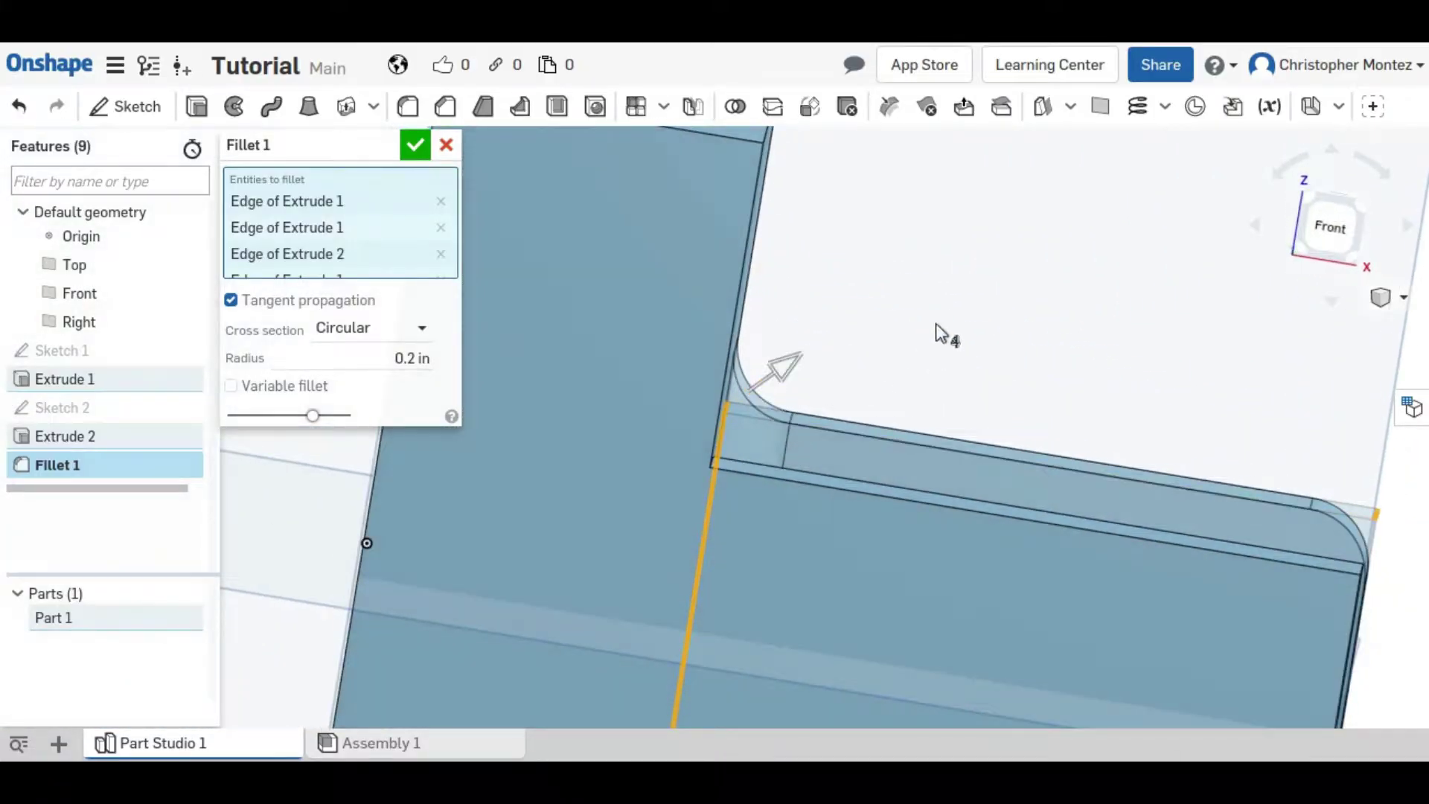
pyautogui.moveTo(936, 323); pyautogui.dragTo(437, 381, button='right')
# - Set the fillet radius to 0.25 in and confirm Fillet 1
pyautogui.click(402, 365)
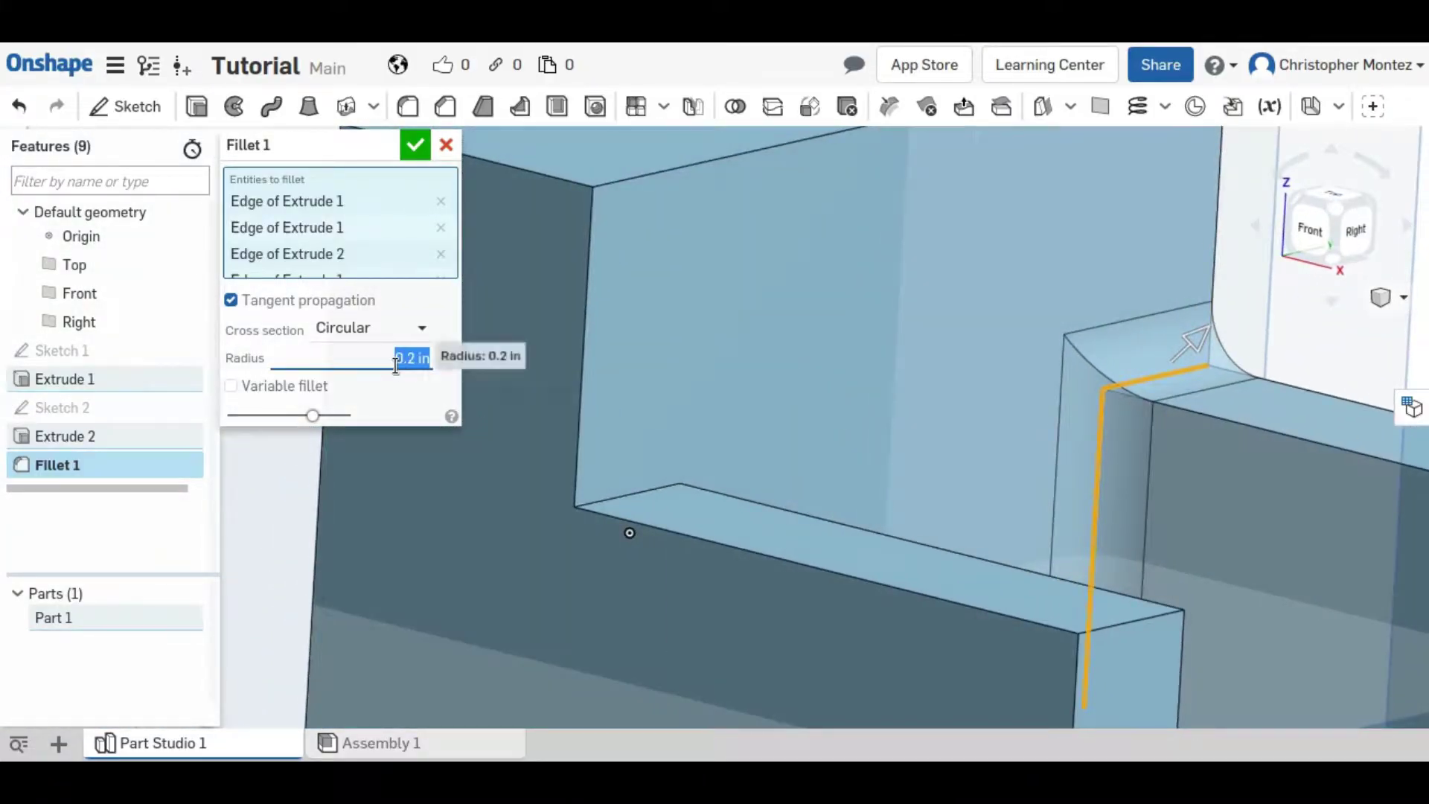
pyautogui.write('0.5')
pyautogui.press('Return')
pyautogui.scroll(-5, 1007, 448)
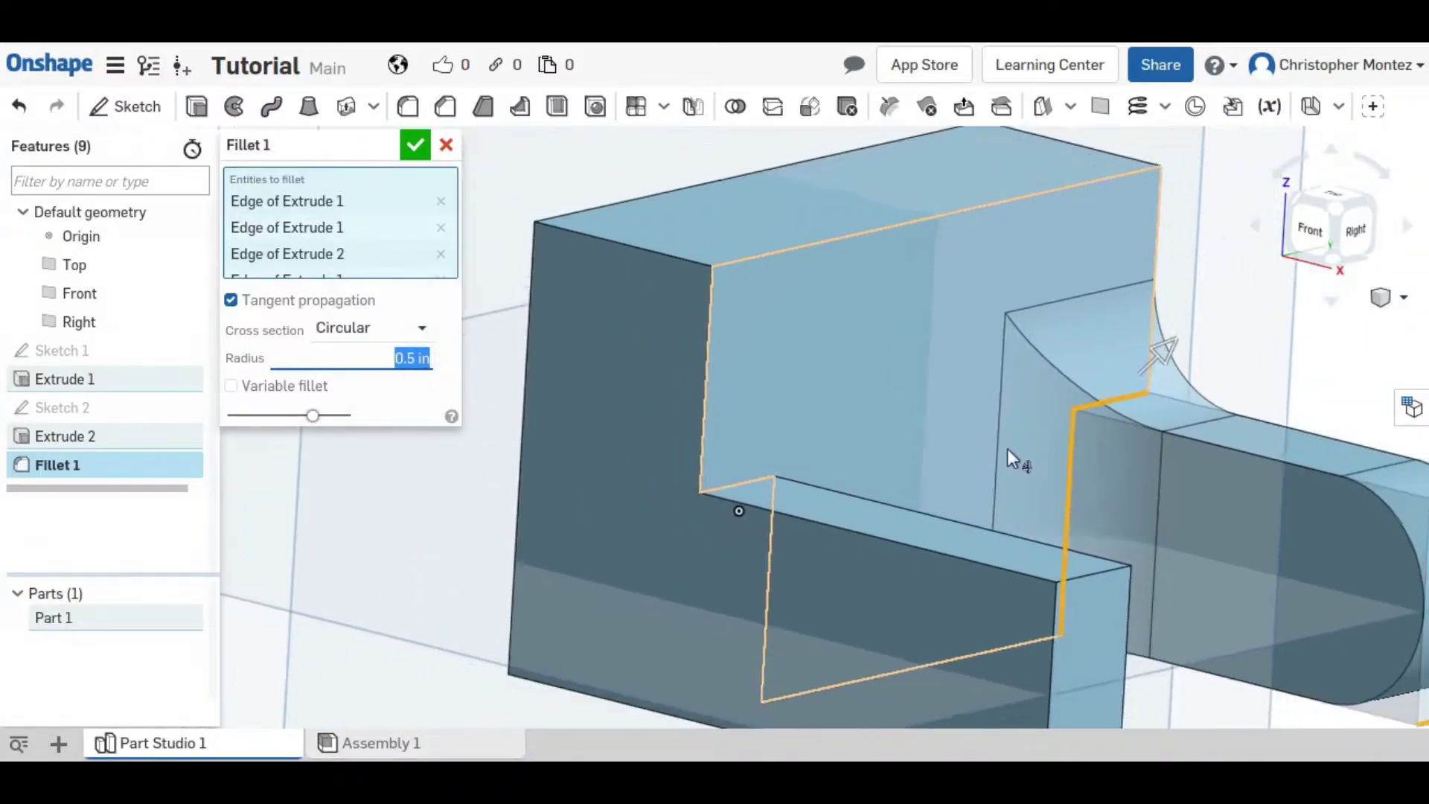
pyautogui.moveTo(927, 418); pyautogui.dragTo(485, 386, button='right')
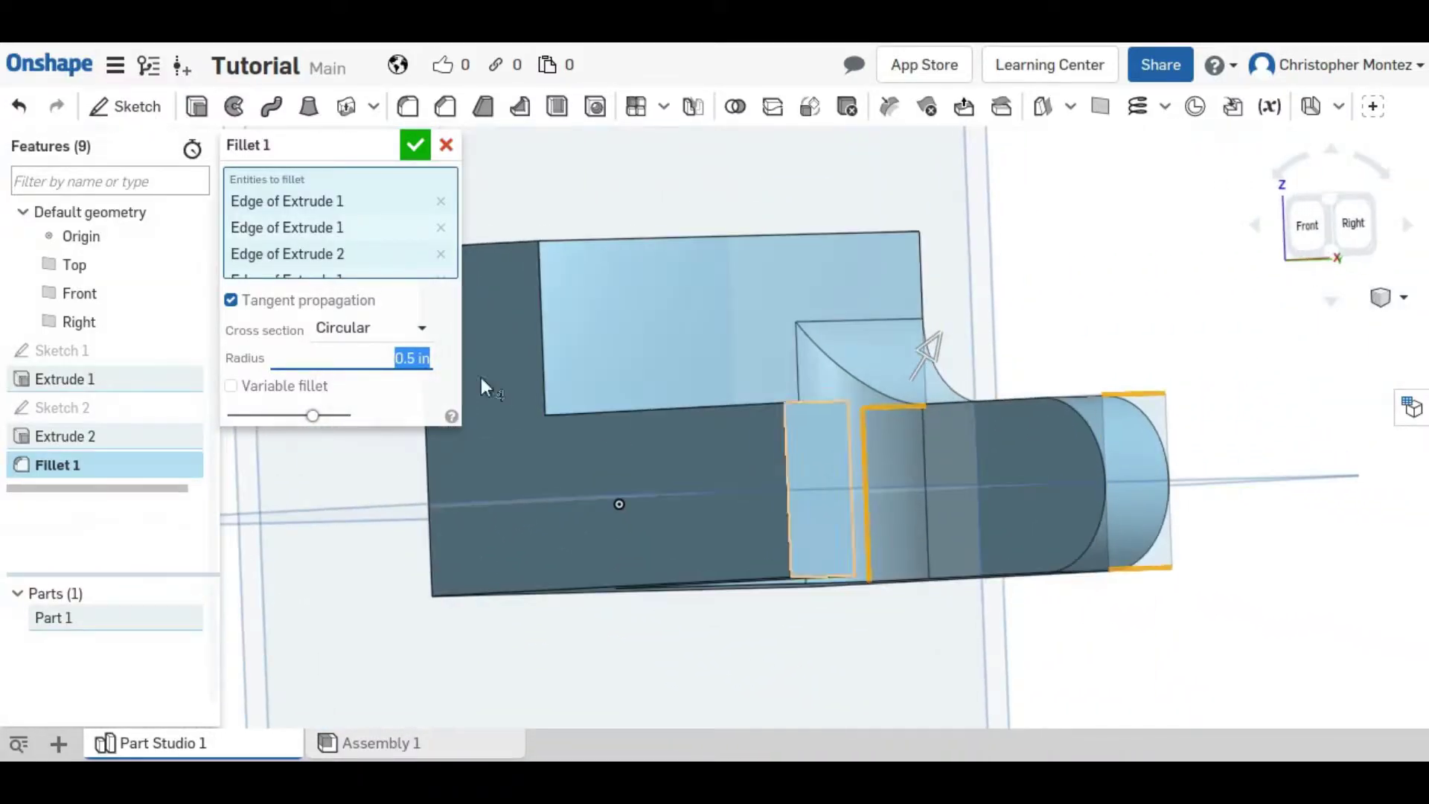
pyautogui.write('0.25')
pyautogui.press('Return')
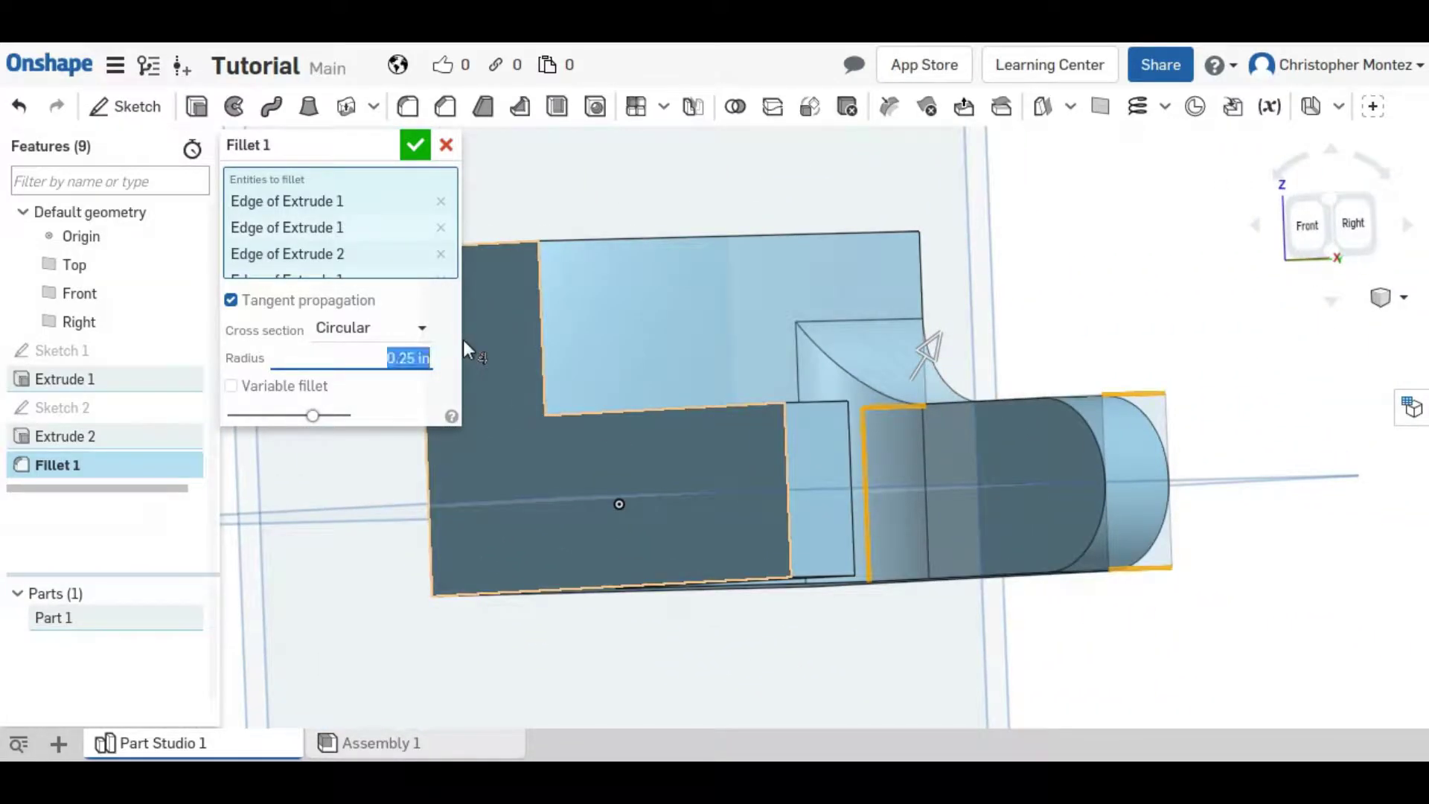
pyautogui.click(414, 144)
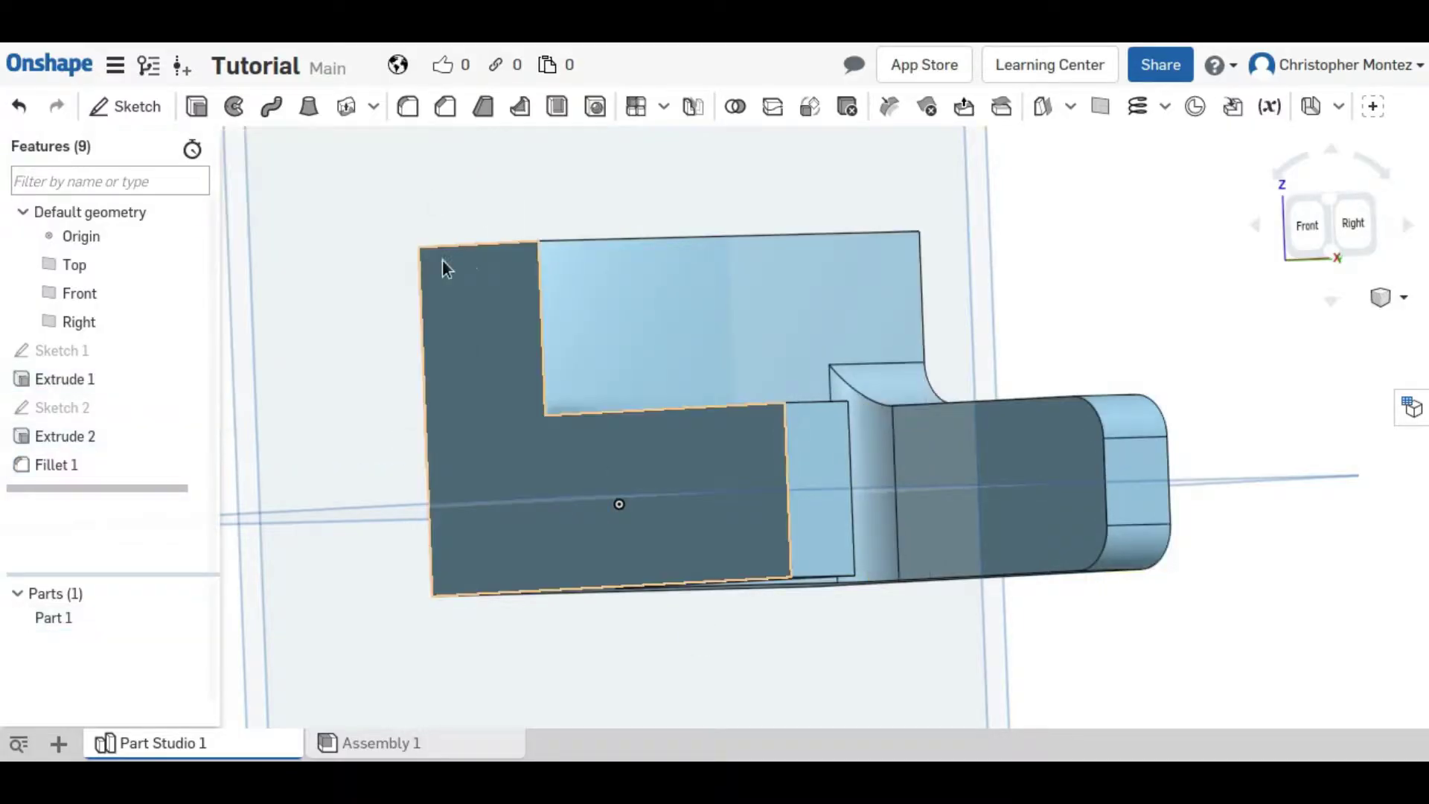
# - Start a chamfer and select four arm edges, correcting one mis-picked edge
pyautogui.click(451, 114)
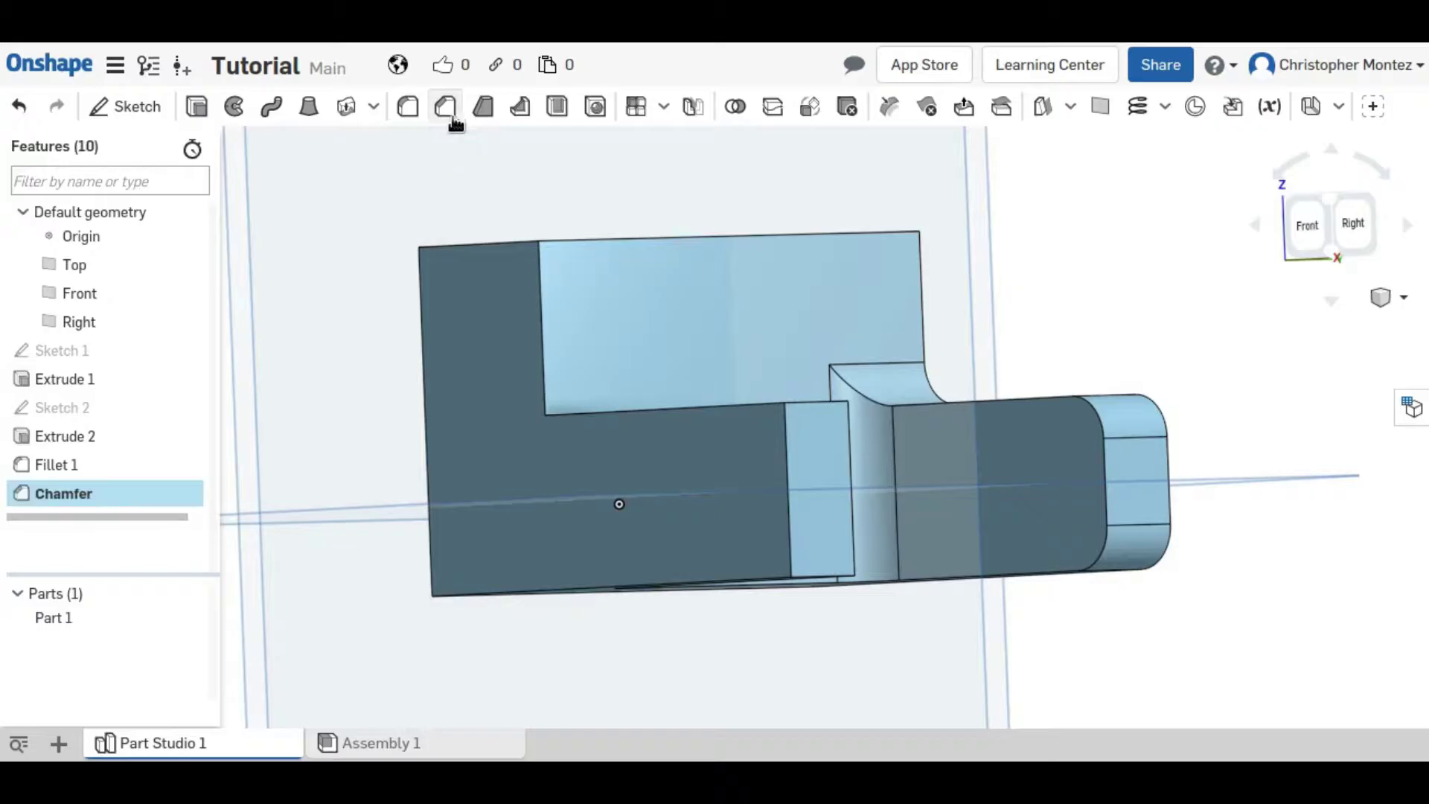
pyautogui.click(811, 403)
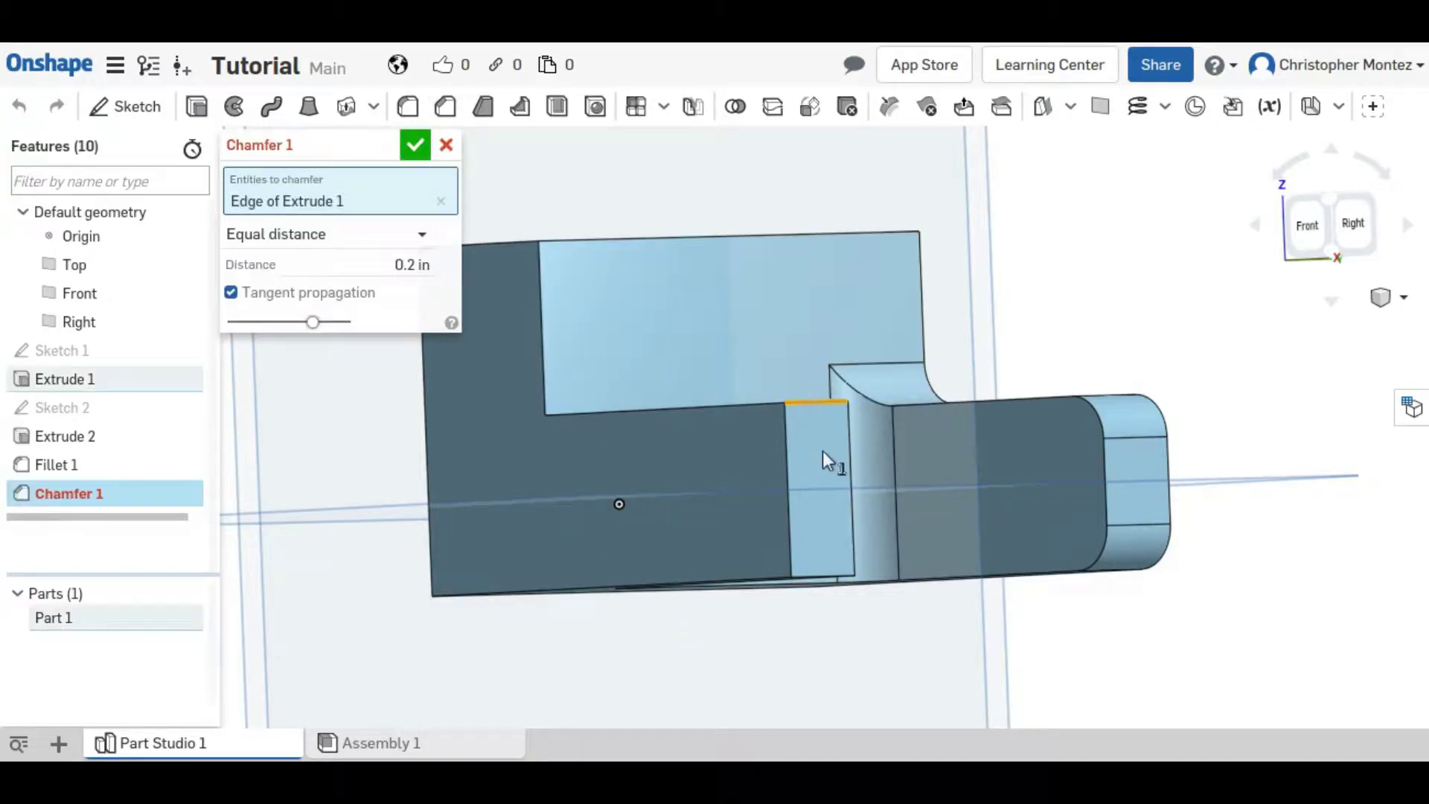
pyautogui.click(806, 578)
pyautogui.moveTo(778, 522); pyautogui.dragTo(750, 445, button='middle')
pyautogui.moveTo(750, 446); pyautogui.dragTo(430, 360, button='right')
pyautogui.click(788, 471)
pyautogui.click(788, 471)
pyautogui.click(869, 555)
pyautogui.click(807, 584)
pyautogui.moveTo(868, 417); pyautogui.dragTo(816, 510, button='middle')
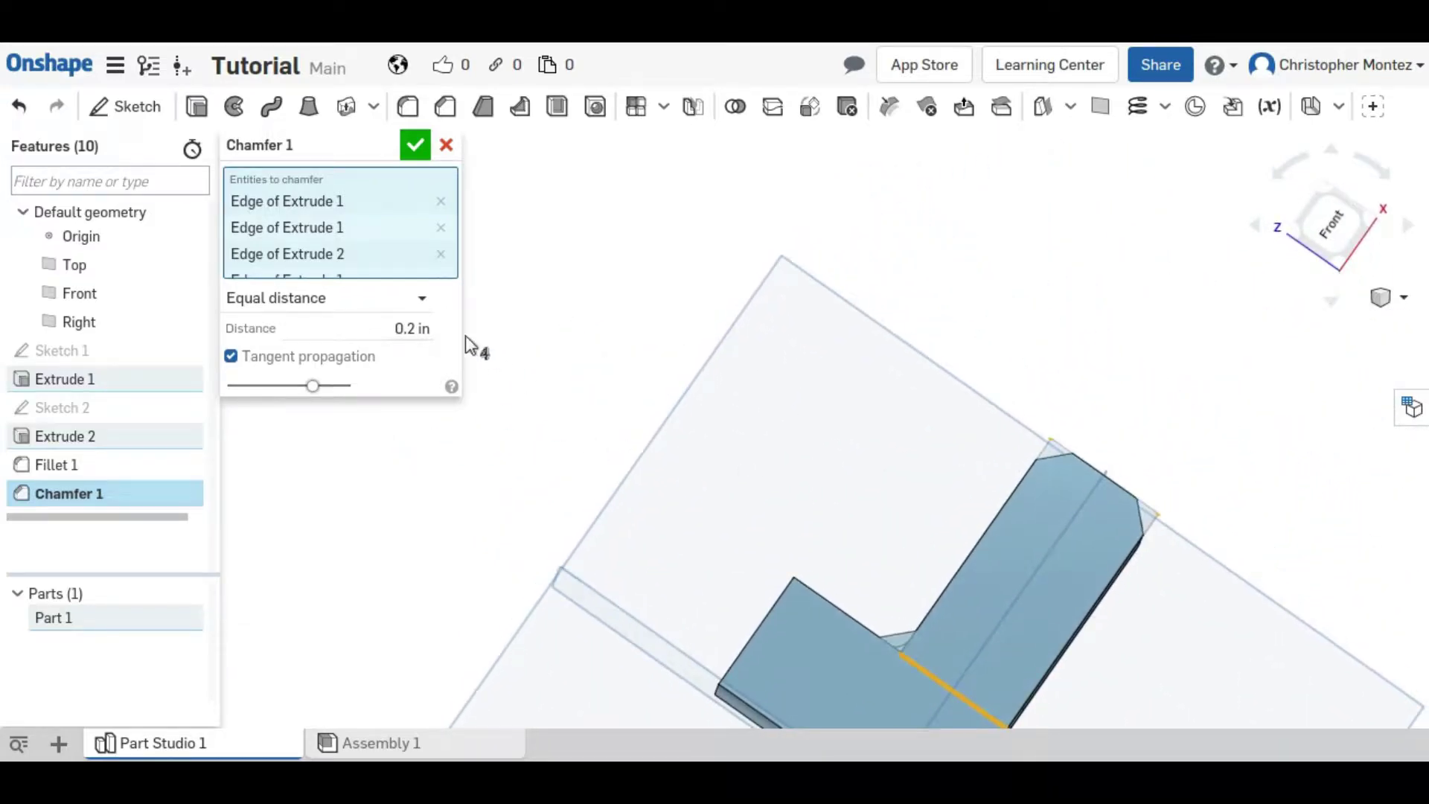
# - Give the chamfer an equal distance of 0.25 in and confirm Chamfer 1
pyautogui.click(400, 328)
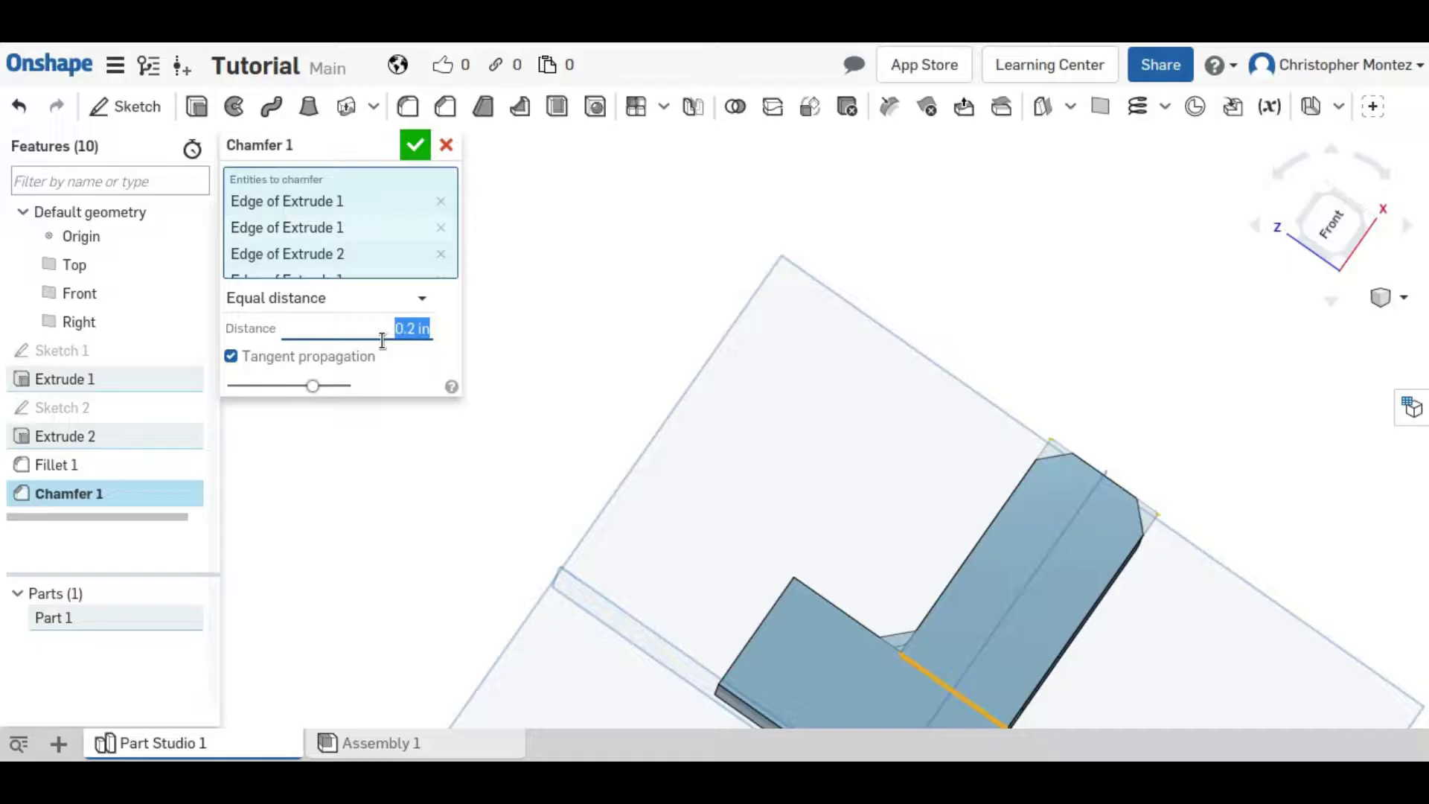
pyautogui.write('0.25')
pyautogui.press('Return')
pyautogui.scroll(2, 1137, 421)
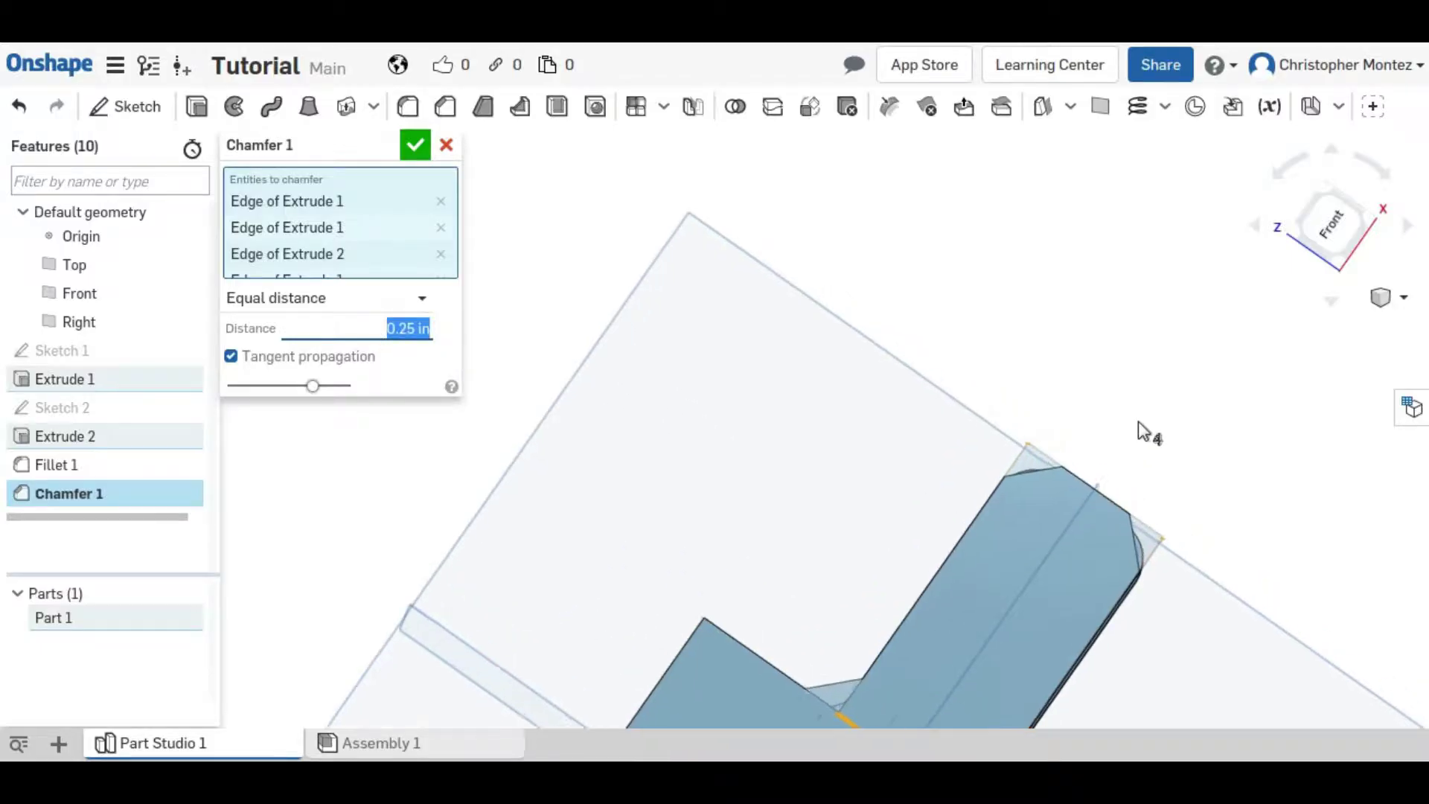
pyautogui.scroll(2, 1137, 421)
pyautogui.scroll(2, 708, 521)
pyautogui.scroll(3, 1066, 454)
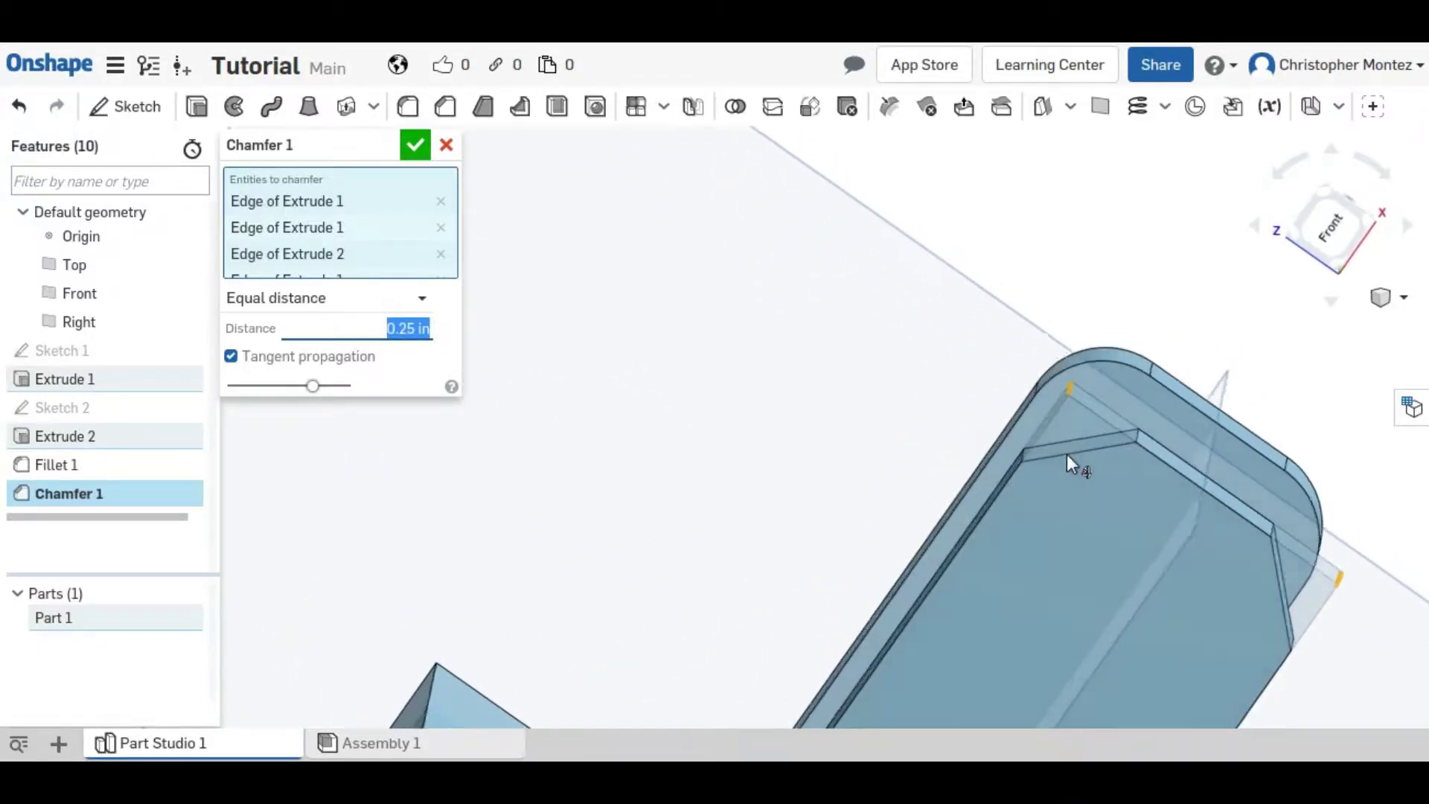
pyautogui.moveTo(1066, 454); pyautogui.dragTo(1075, 455, button='right')
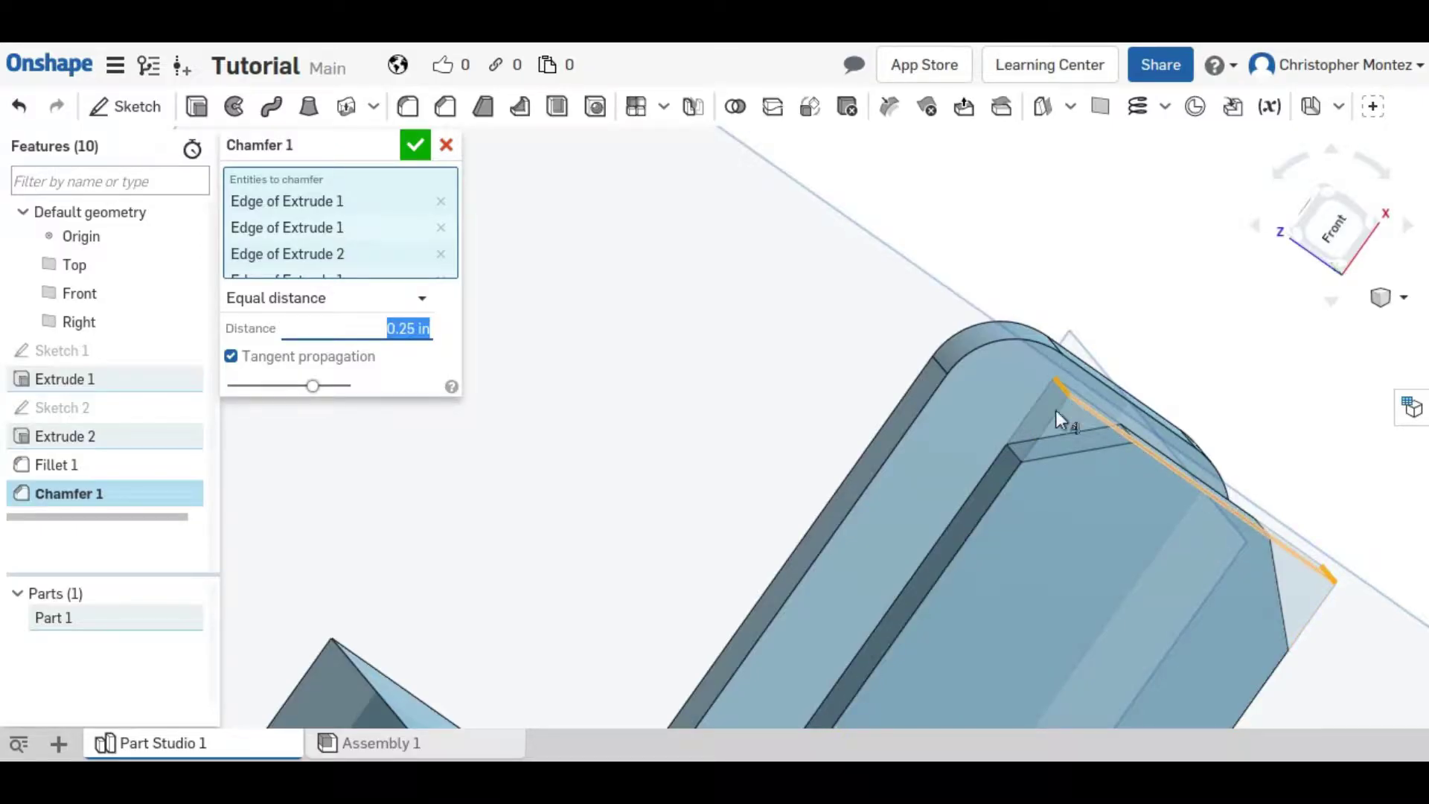
pyautogui.scroll(-1, 879, 505)
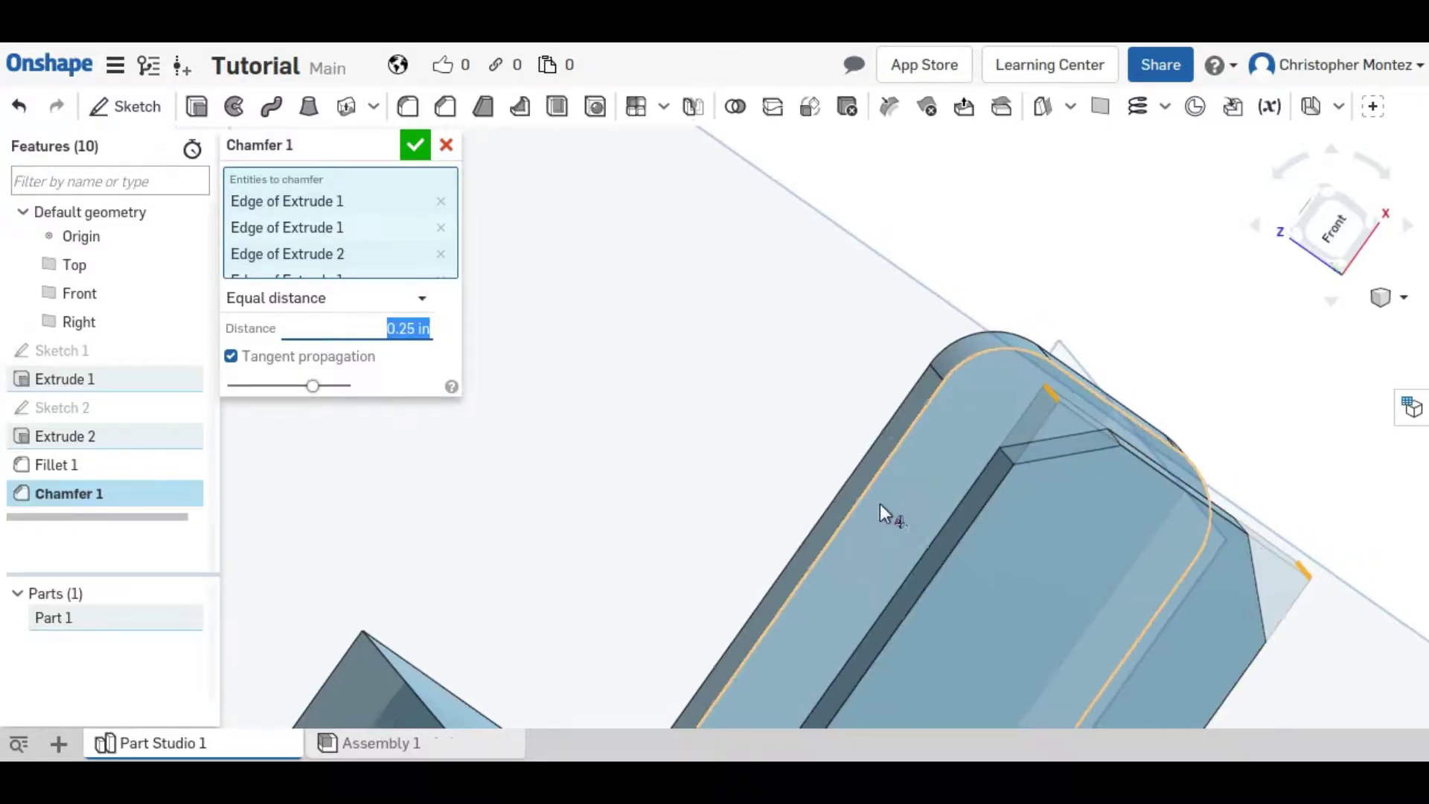
pyautogui.moveTo(1036, 533); pyautogui.dragTo(916, 450, button='right')
pyautogui.scroll(3, 894, 485)
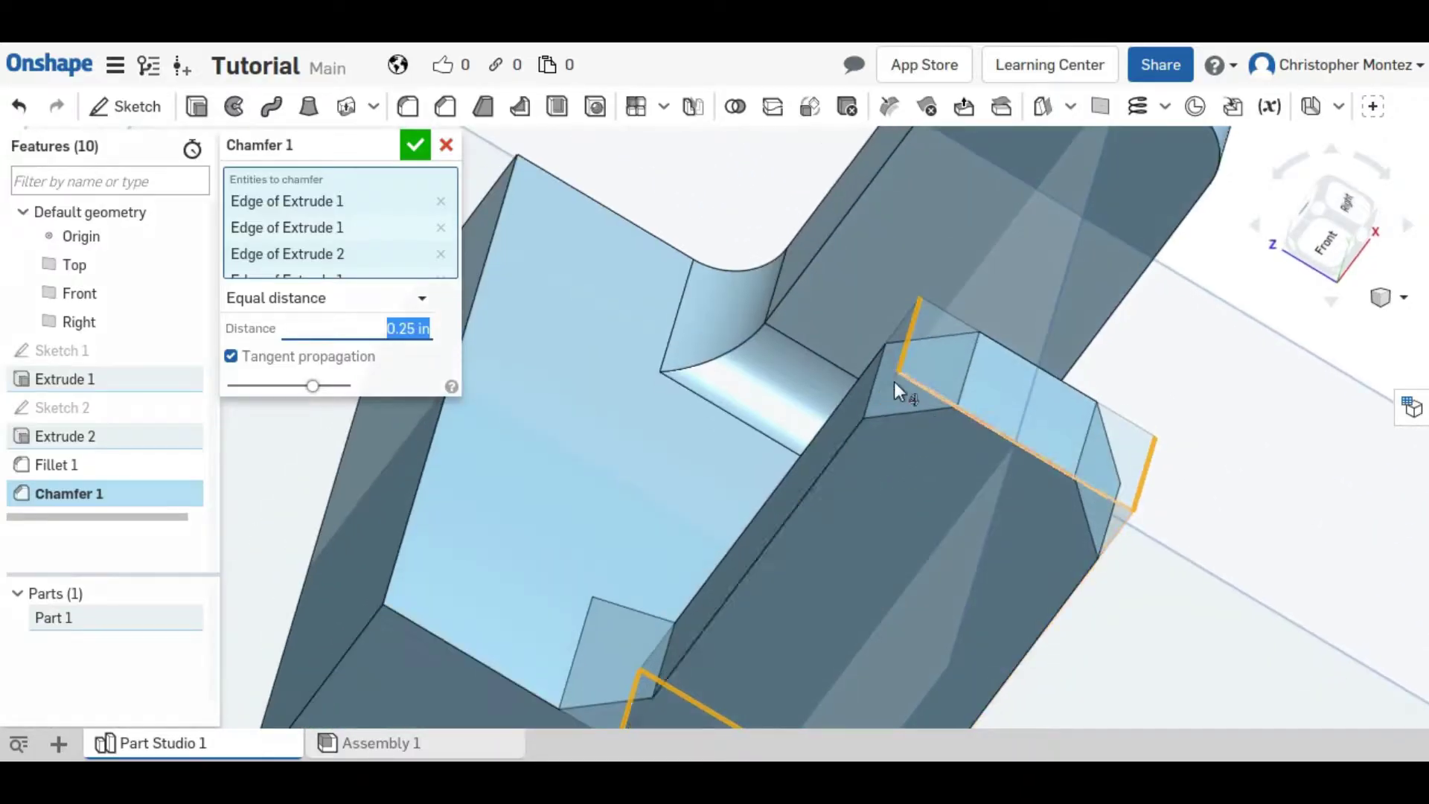
pyautogui.click(348, 299)
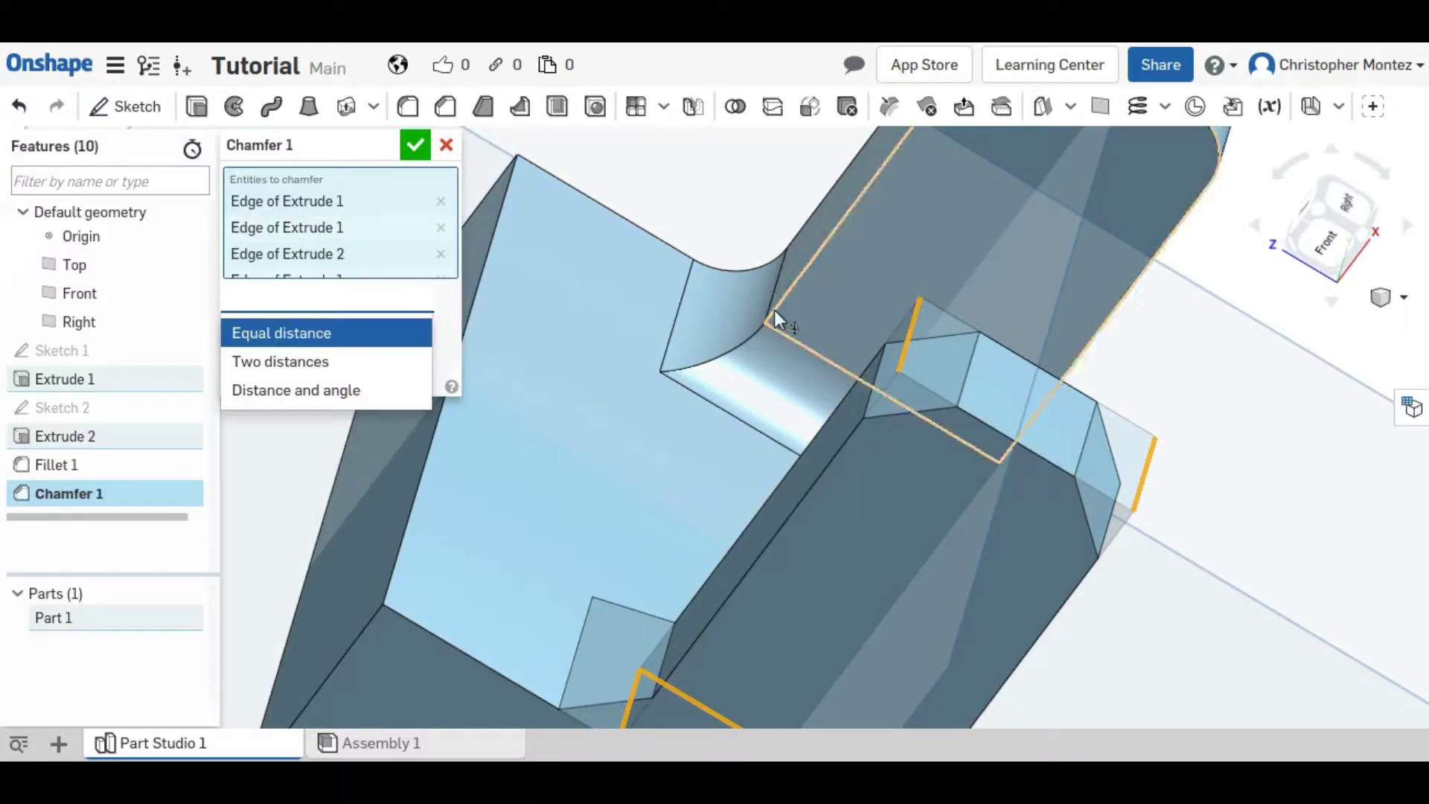
pyautogui.click(413, 147)
pyautogui.moveTo(409, 140); pyautogui.dragTo(879, 440, button='middle')
pyautogui.moveTo(879, 445); pyautogui.dragTo(762, 438, button='right')
pyautogui.moveTo(762, 436); pyautogui.dragTo(743, 488, button='middle')
pyautogui.scroll(-2, 741, 538)
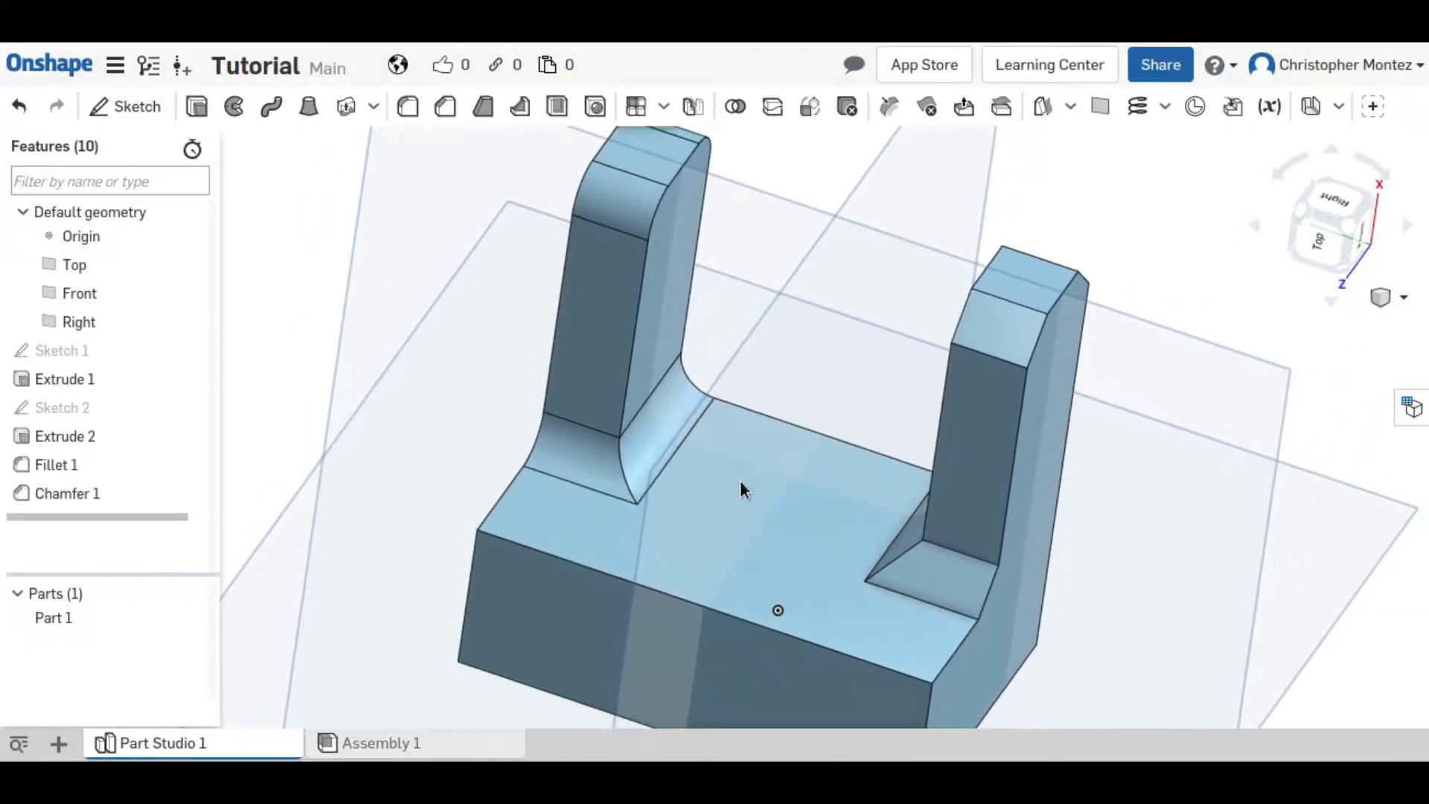
# - Start a draft with the Right plane as neutral plane and the base's front face selected
pyautogui.click(483, 106)
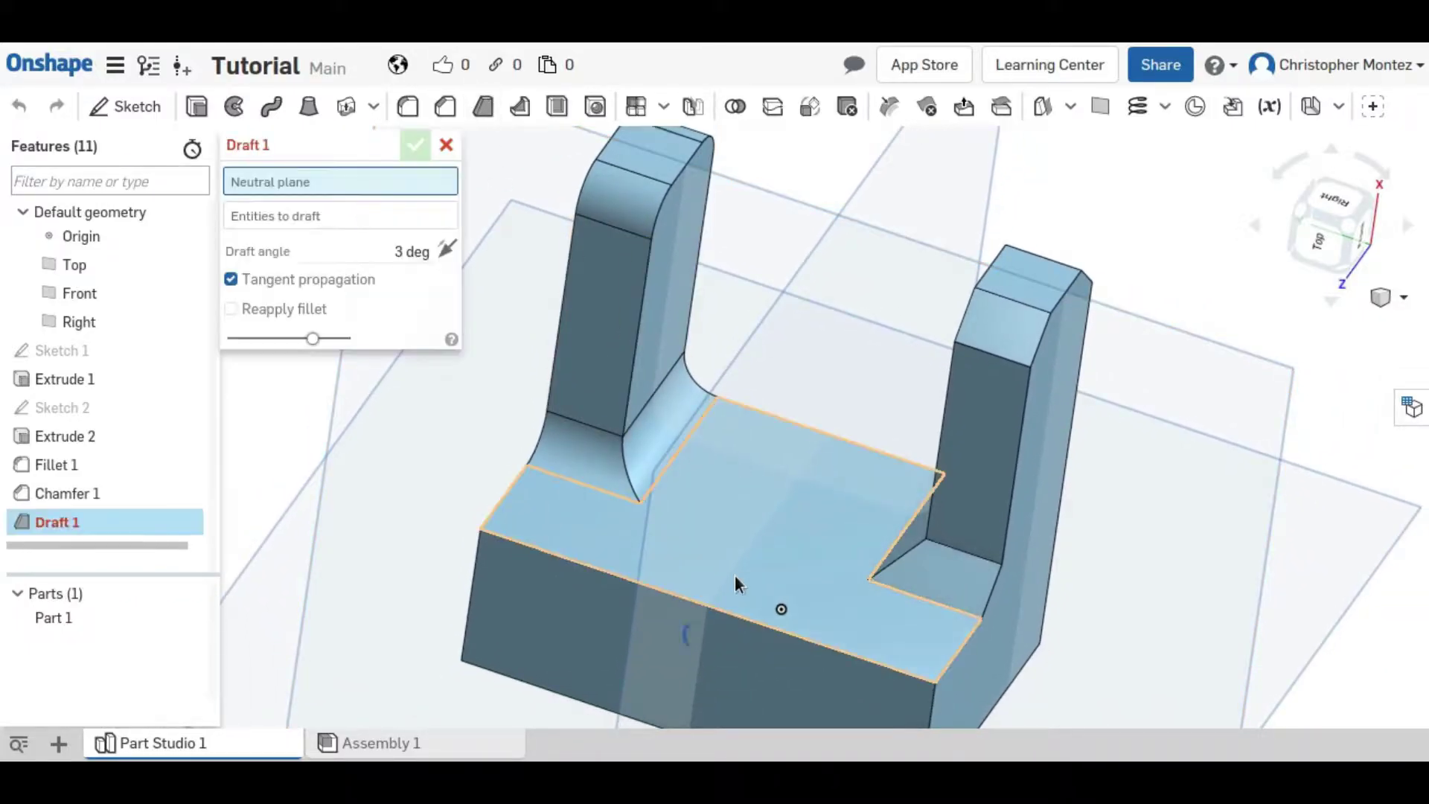
pyautogui.moveTo(735, 575); pyautogui.dragTo(725, 485, button='middle')
pyautogui.moveTo(725, 486); pyautogui.dragTo(780, 473, button='right')
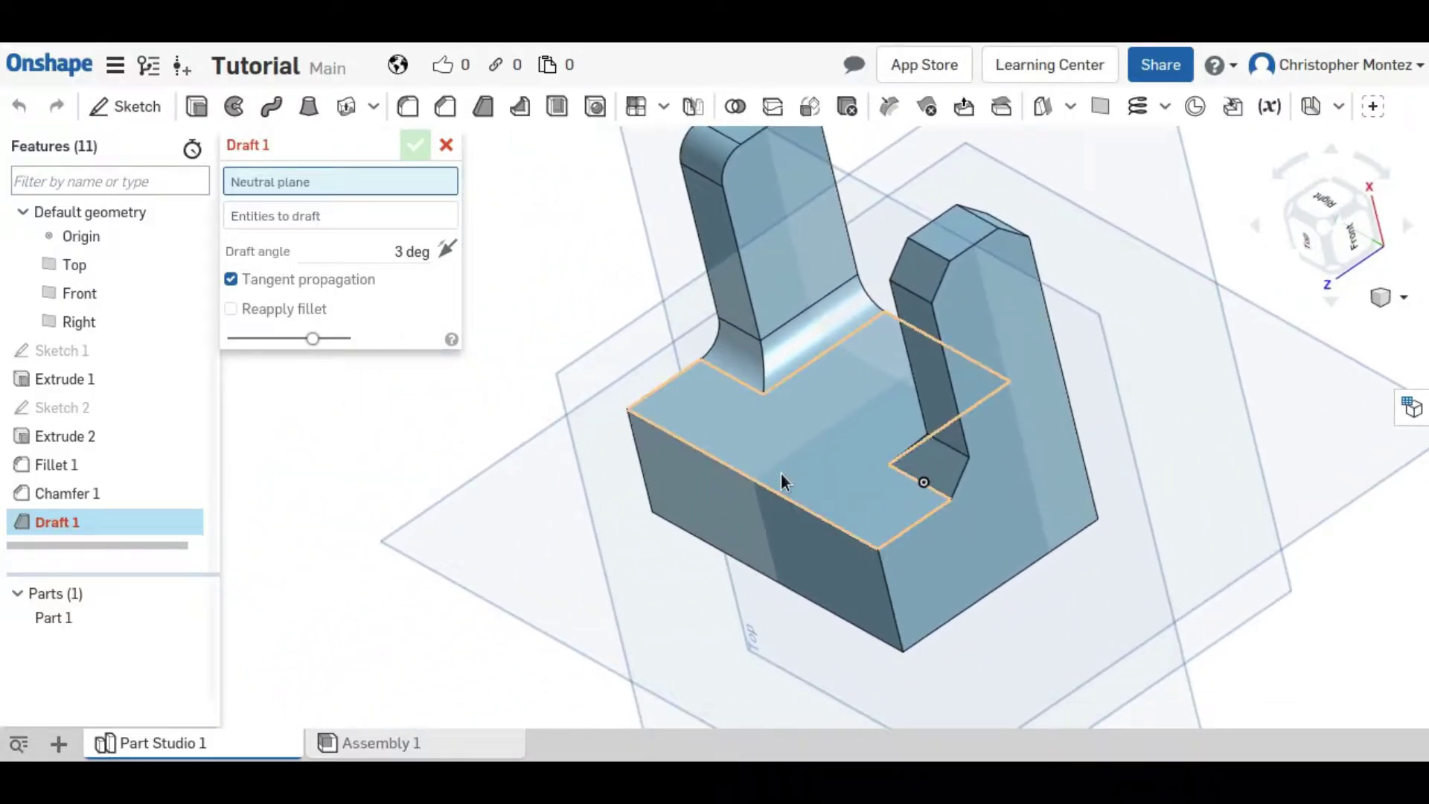
pyautogui.click(440, 525)
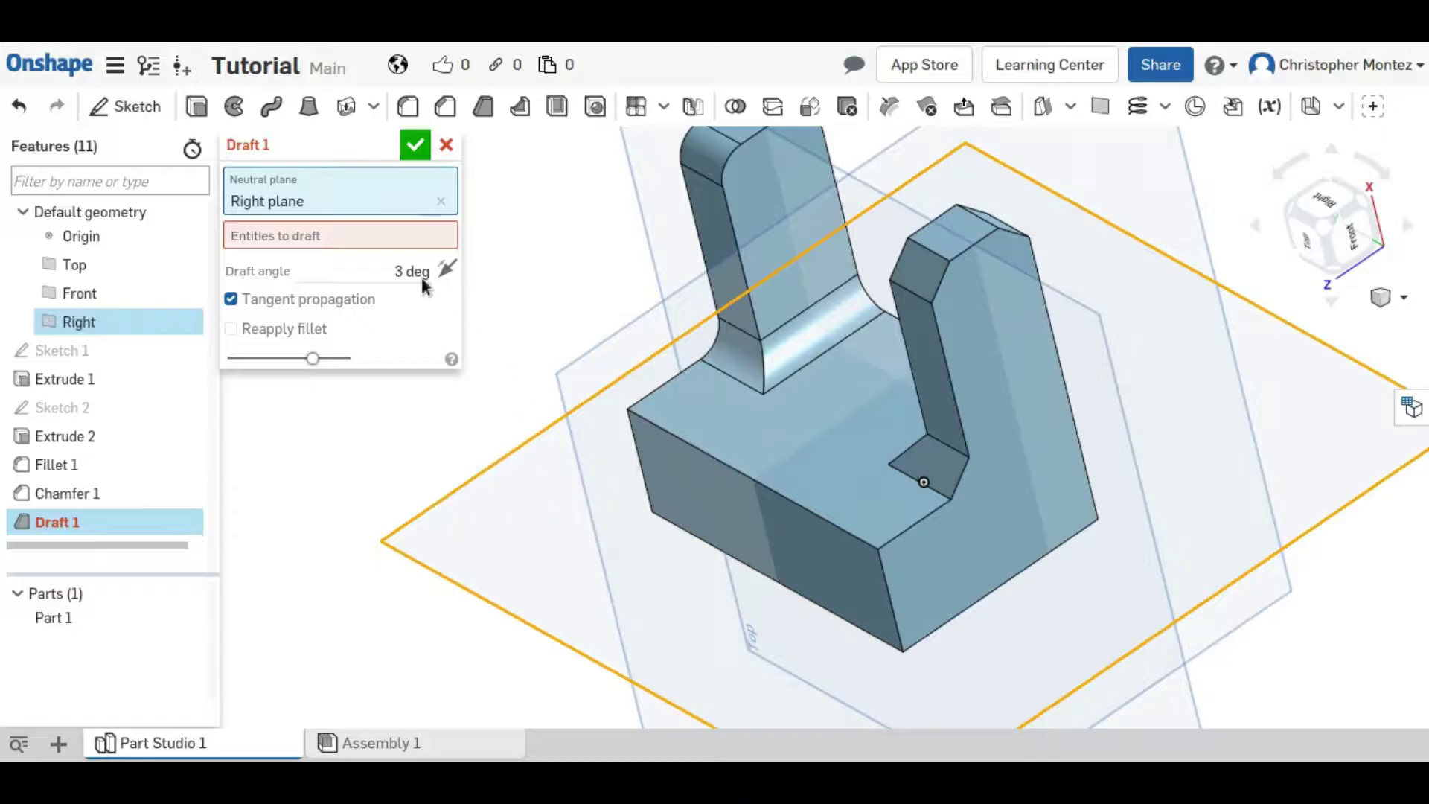
pyautogui.click(384, 237)
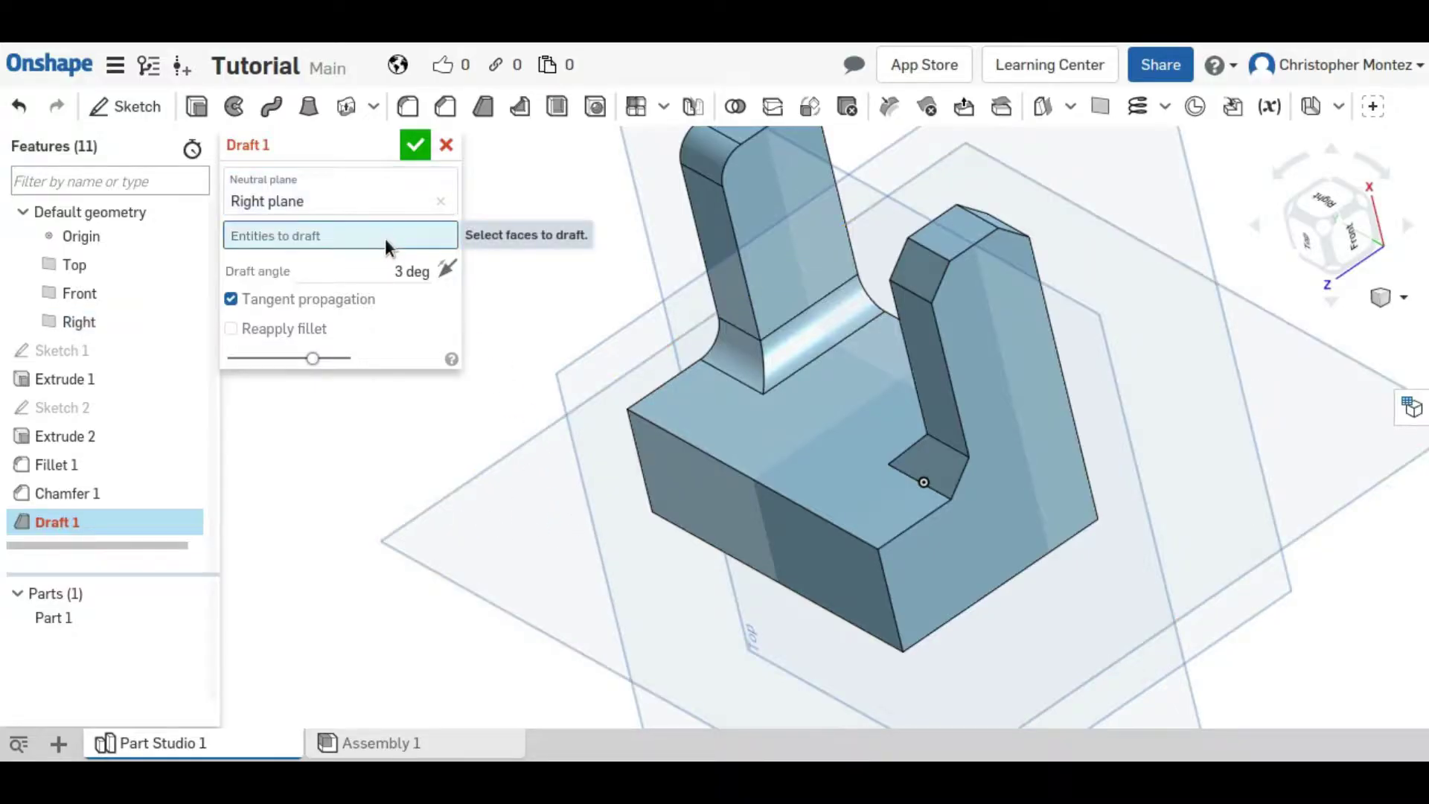
pyautogui.click(856, 579)
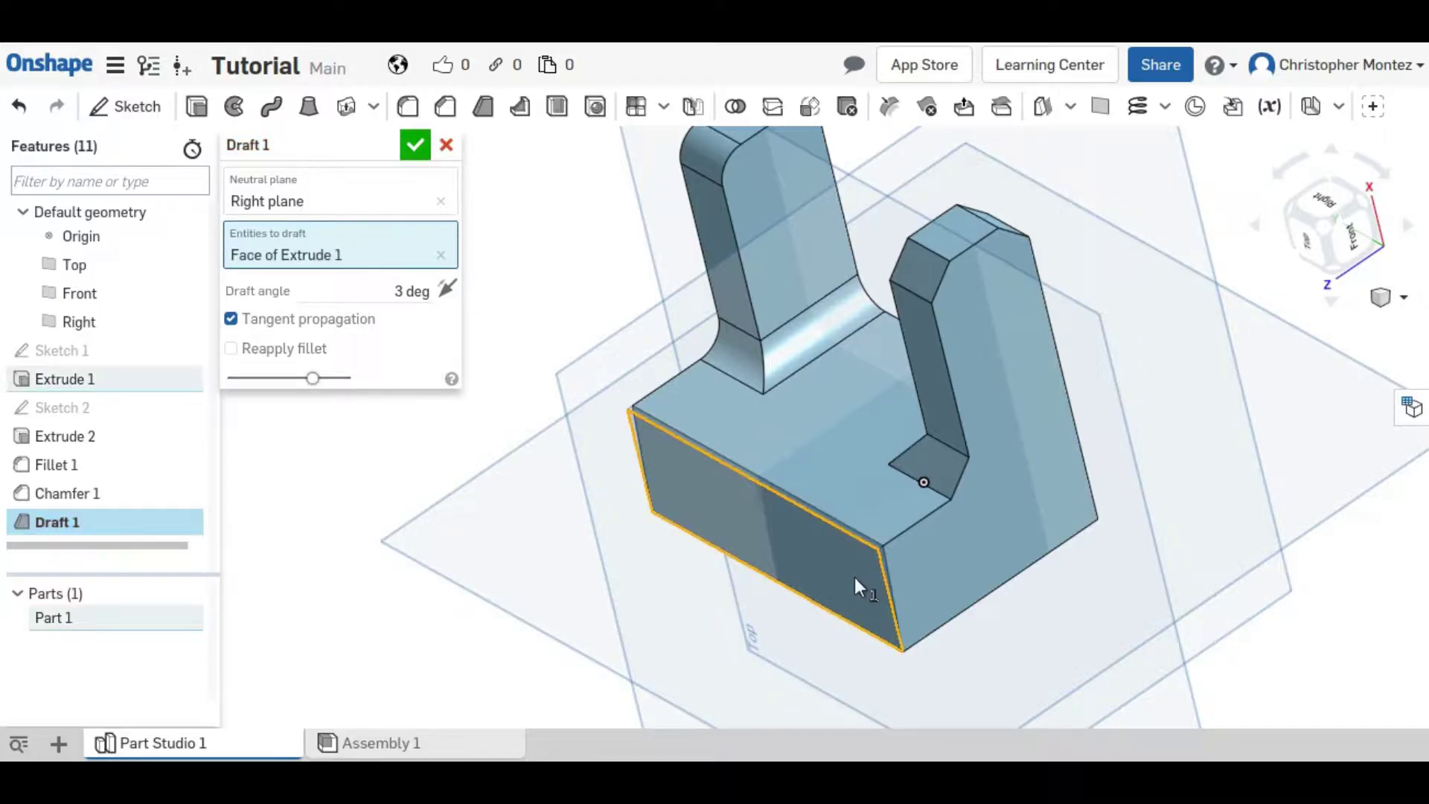
pyautogui.scroll(2, 854, 579)
pyautogui.moveTo(855, 578); pyautogui.dragTo(721, 482, button='right')
# - Set the draft angle to 10 deg, flip its direction, and accept Draft 1
pyautogui.click(419, 292)
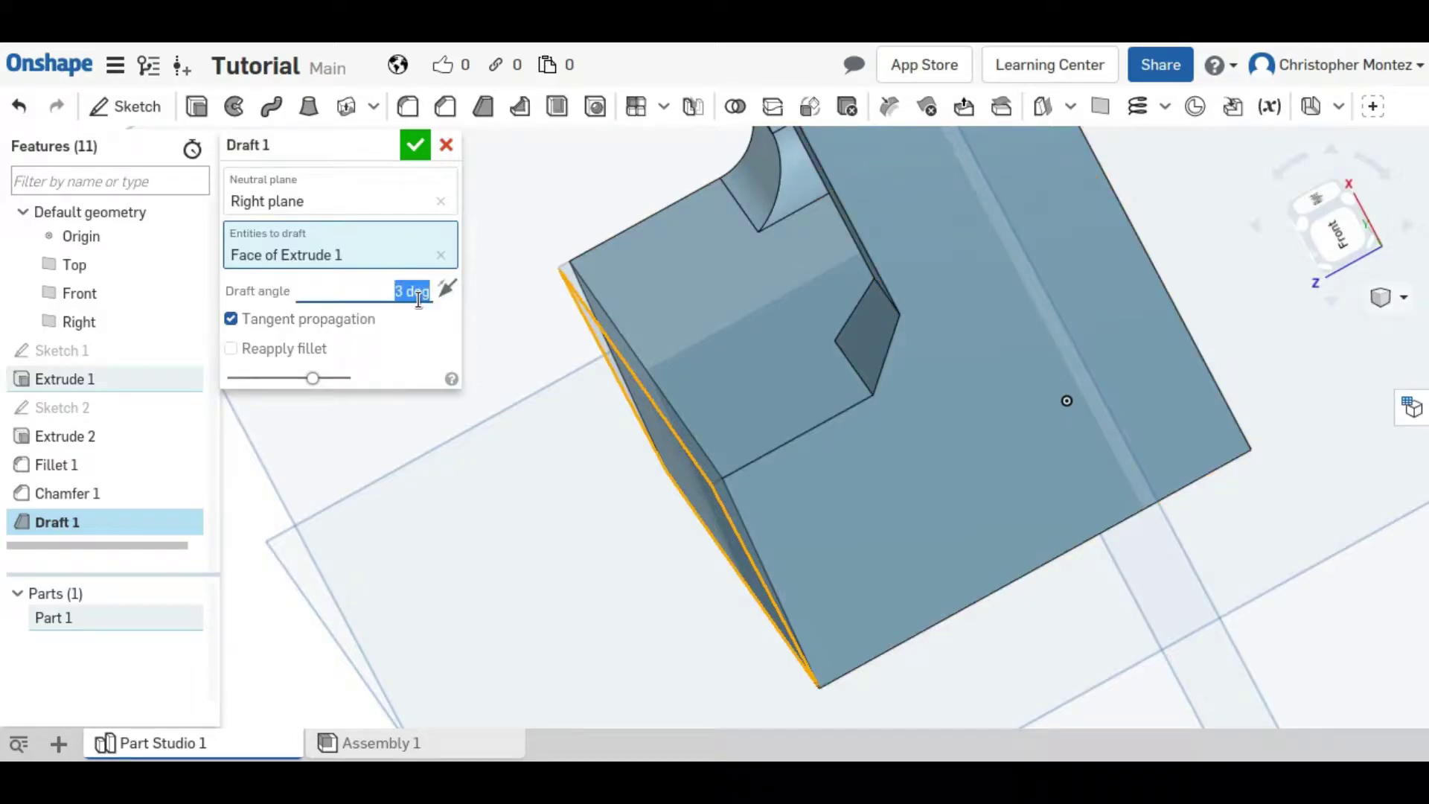
pyautogui.write('10')
pyautogui.press('Return')
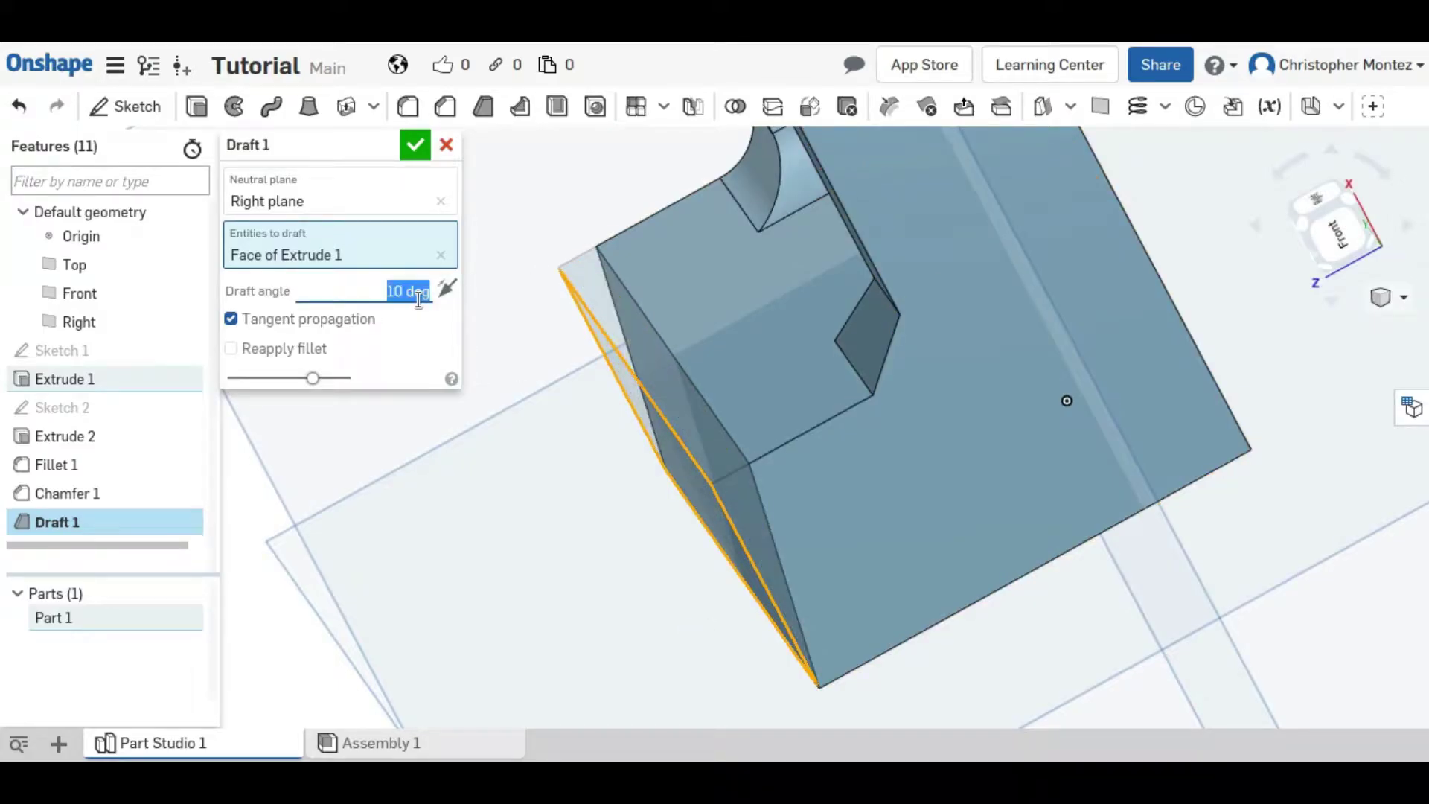
pyautogui.moveTo(604, 411); pyautogui.dragTo(895, 493, button='right')
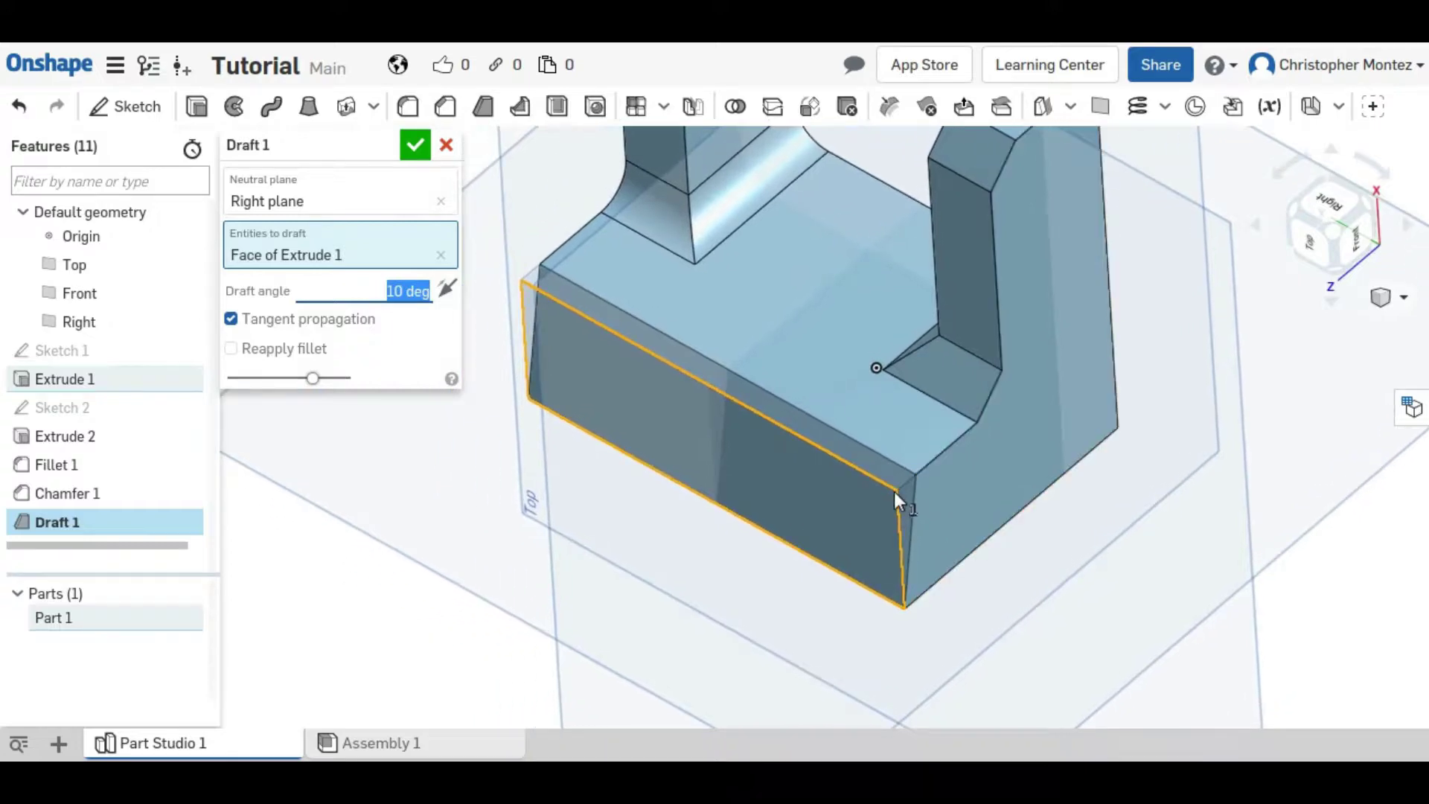
pyautogui.click(449, 288)
pyautogui.moveTo(623, 361); pyautogui.dragTo(695, 409, button='right')
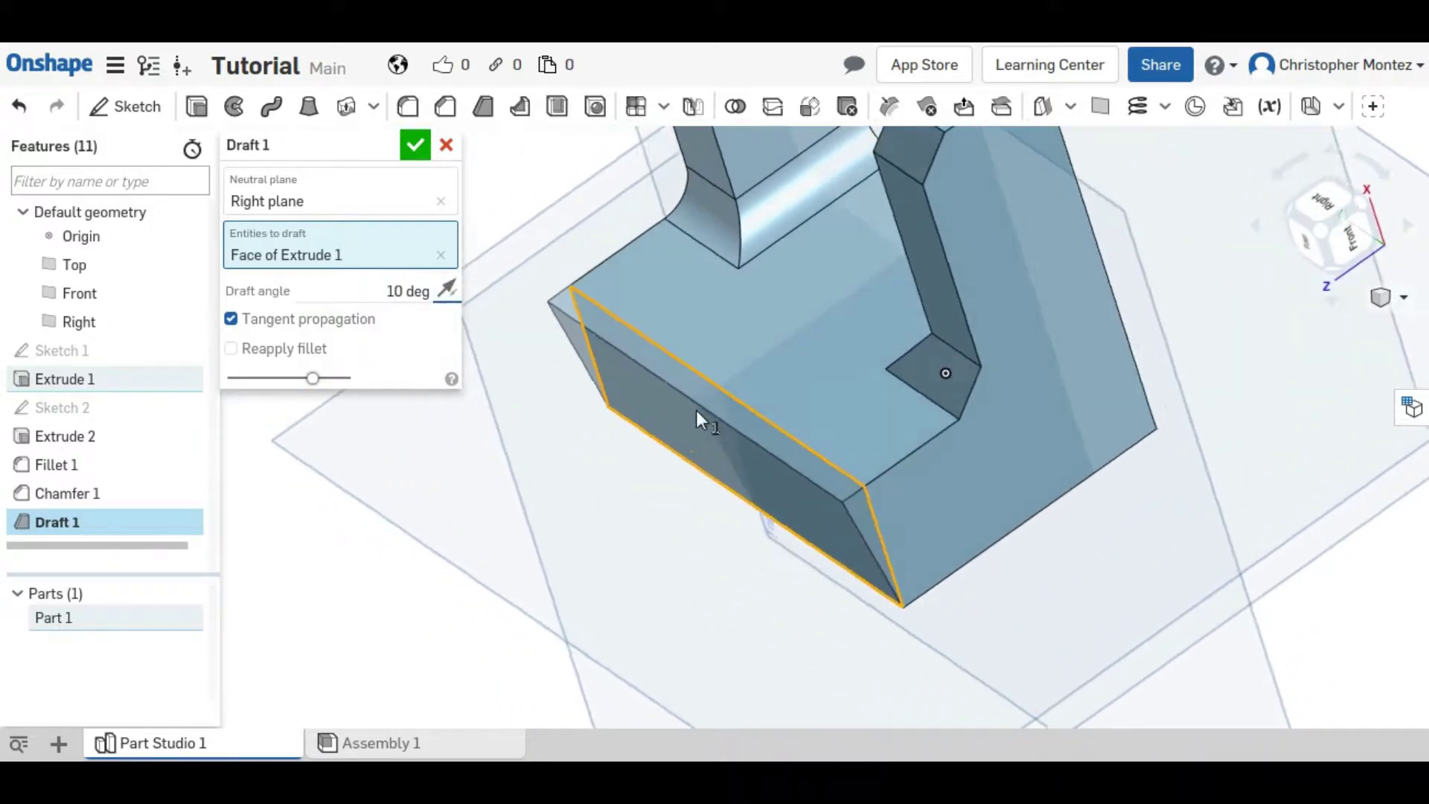
pyautogui.click(446, 292)
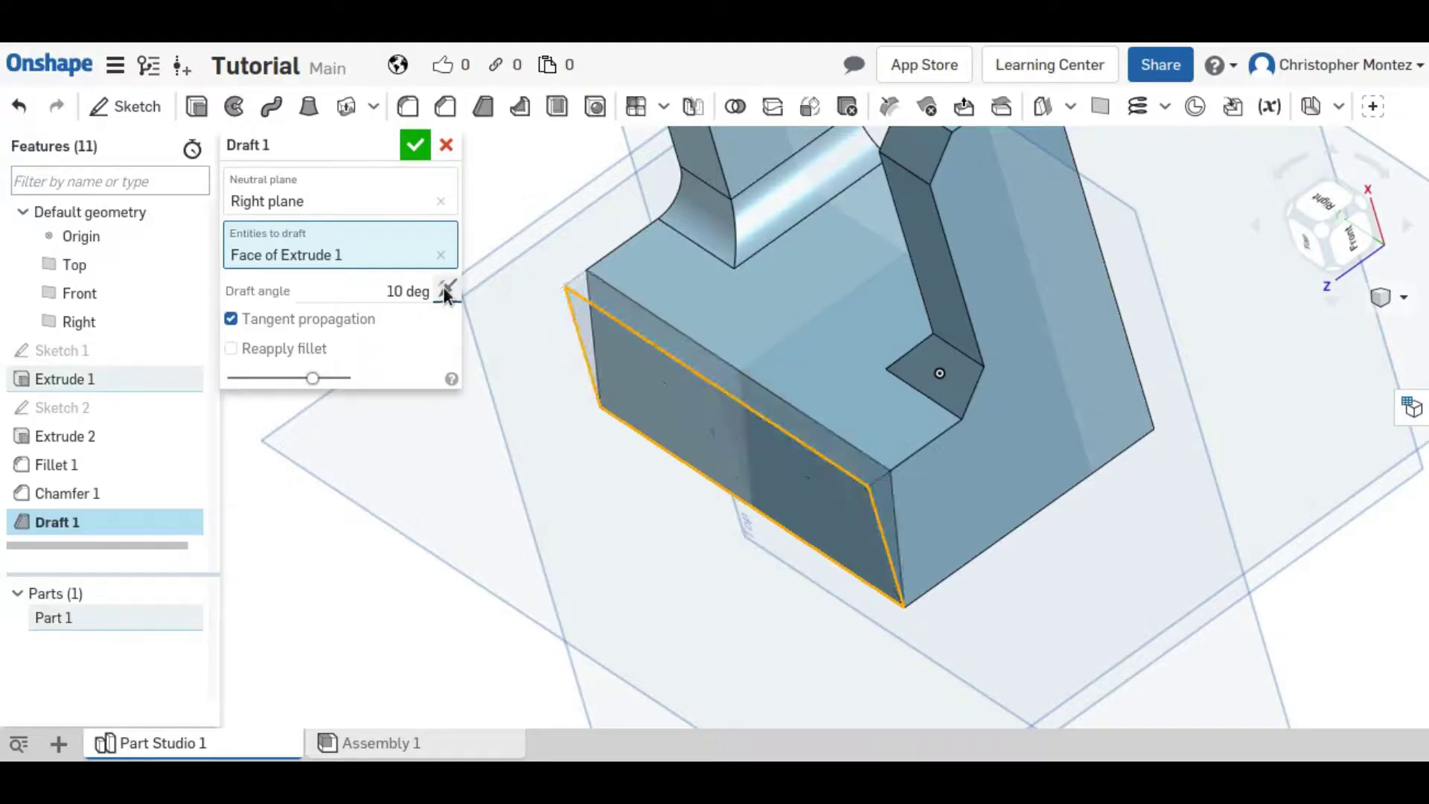
pyautogui.click(415, 143)
pyautogui.press('f')
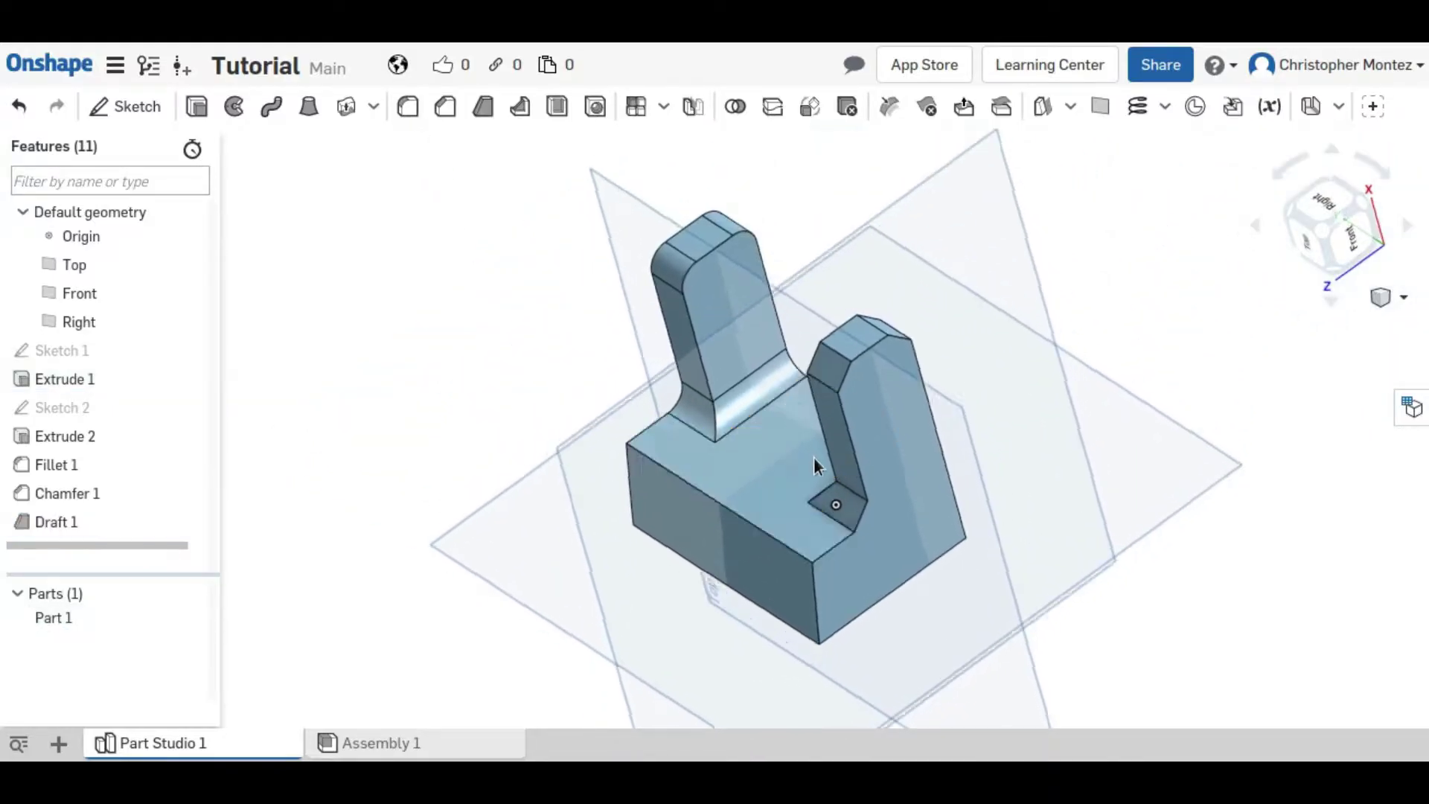
# - Switch to the Top view and begin a new sketch
pyautogui.moveTo(814, 457); pyautogui.dragTo(886, 452, button='right')
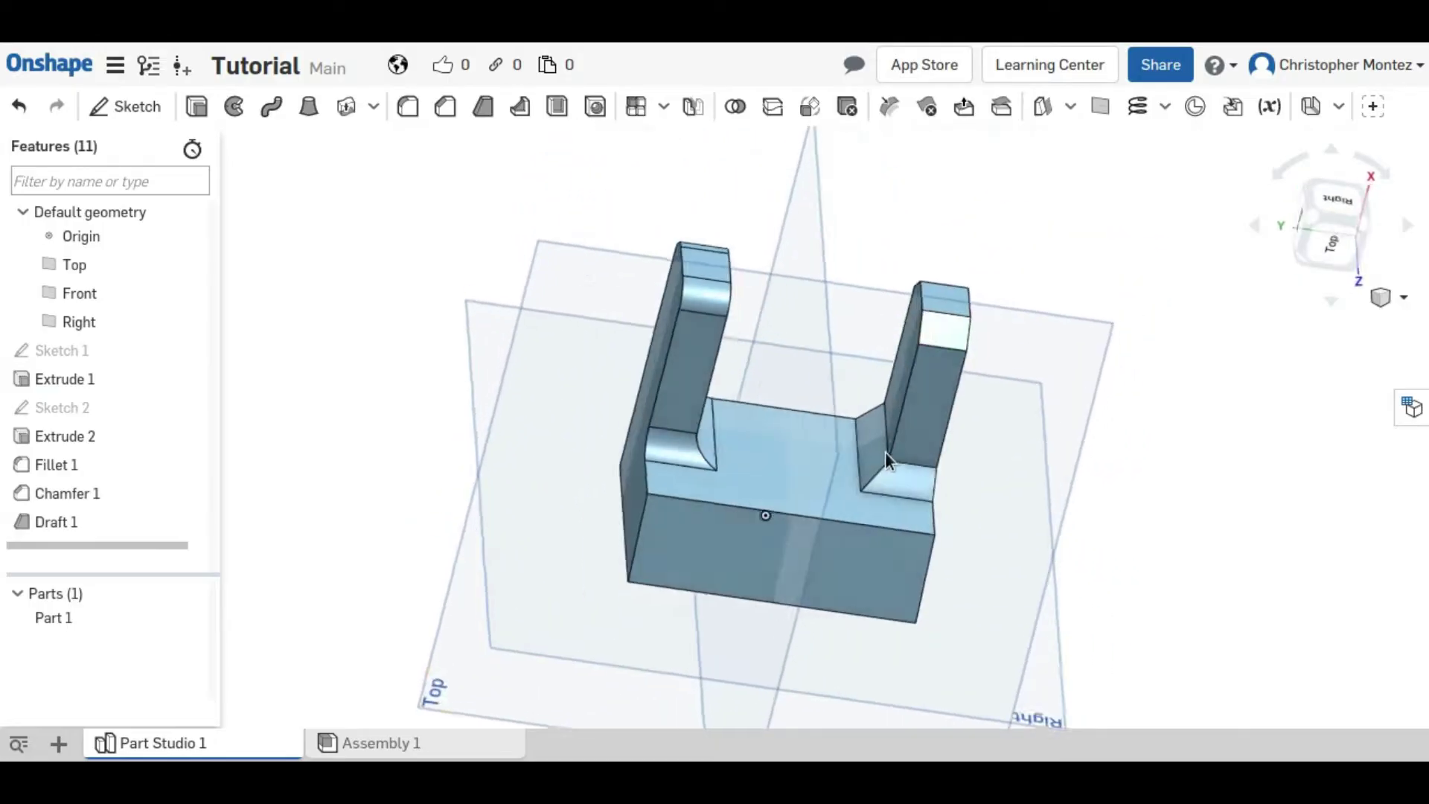
pyautogui.click(1344, 262)
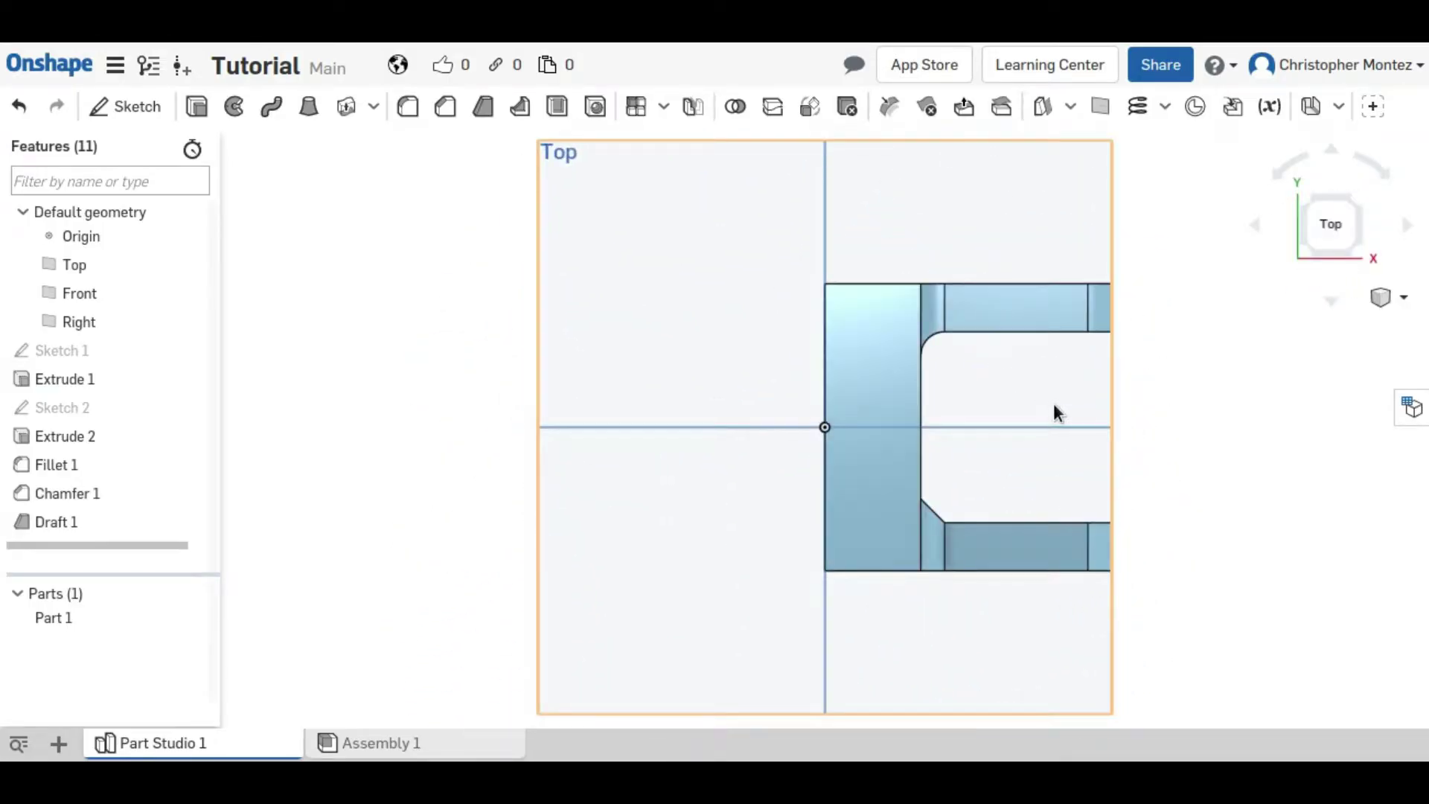
pyautogui.click(133, 108)
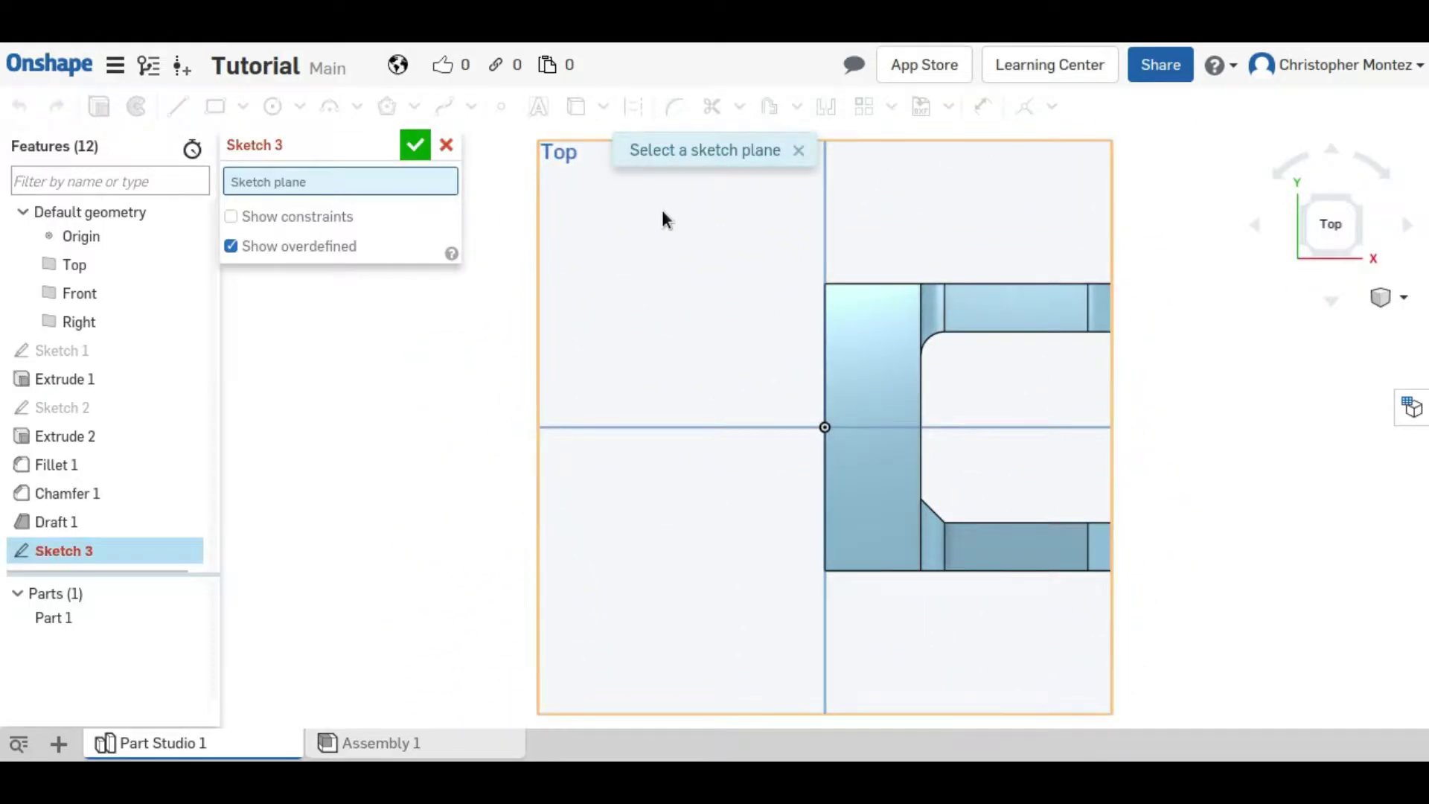
# - On the Top plane, draw a diagonal line from the horizontal axis to the upper arm's inner edge
pyautogui.click(616, 224)
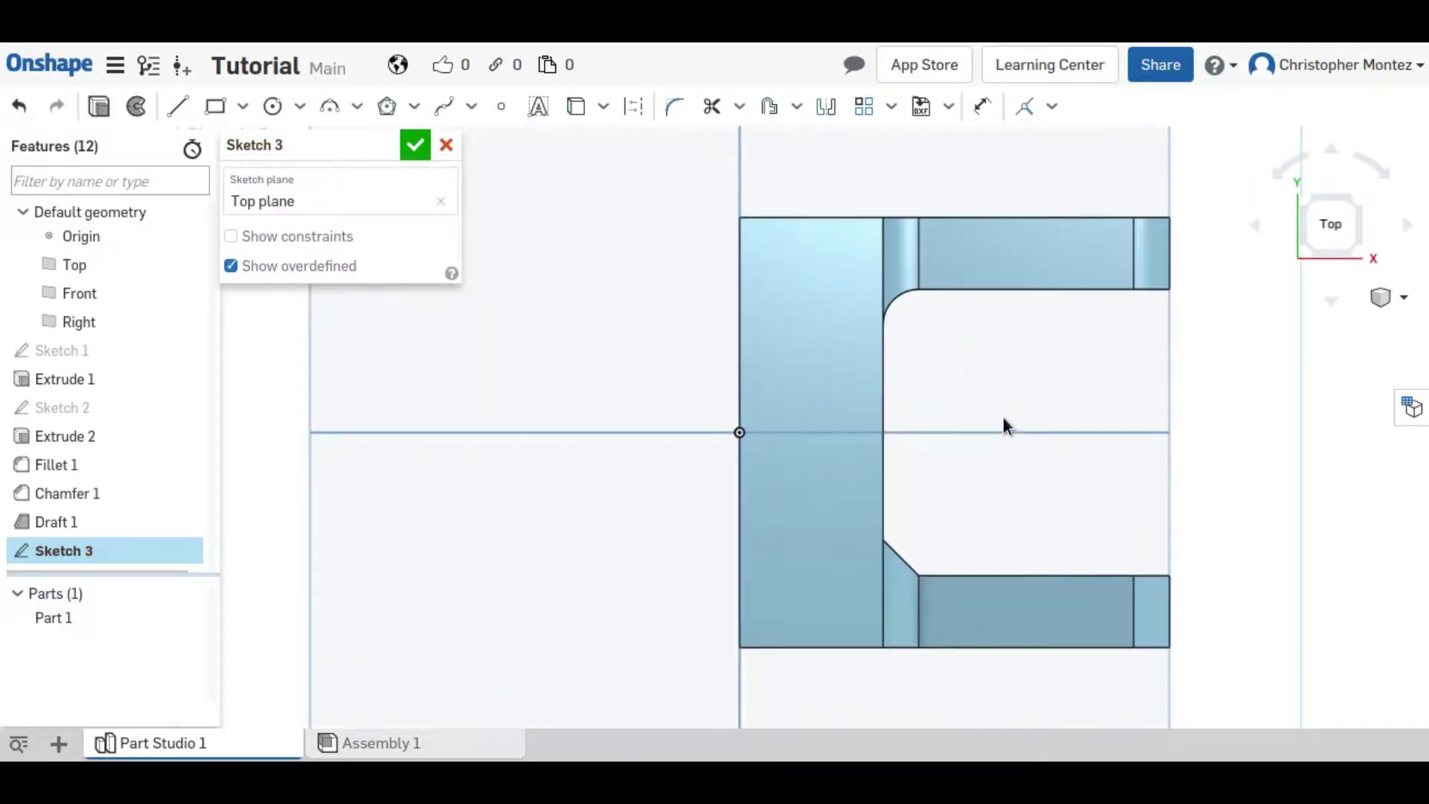
pyautogui.click(177, 108)
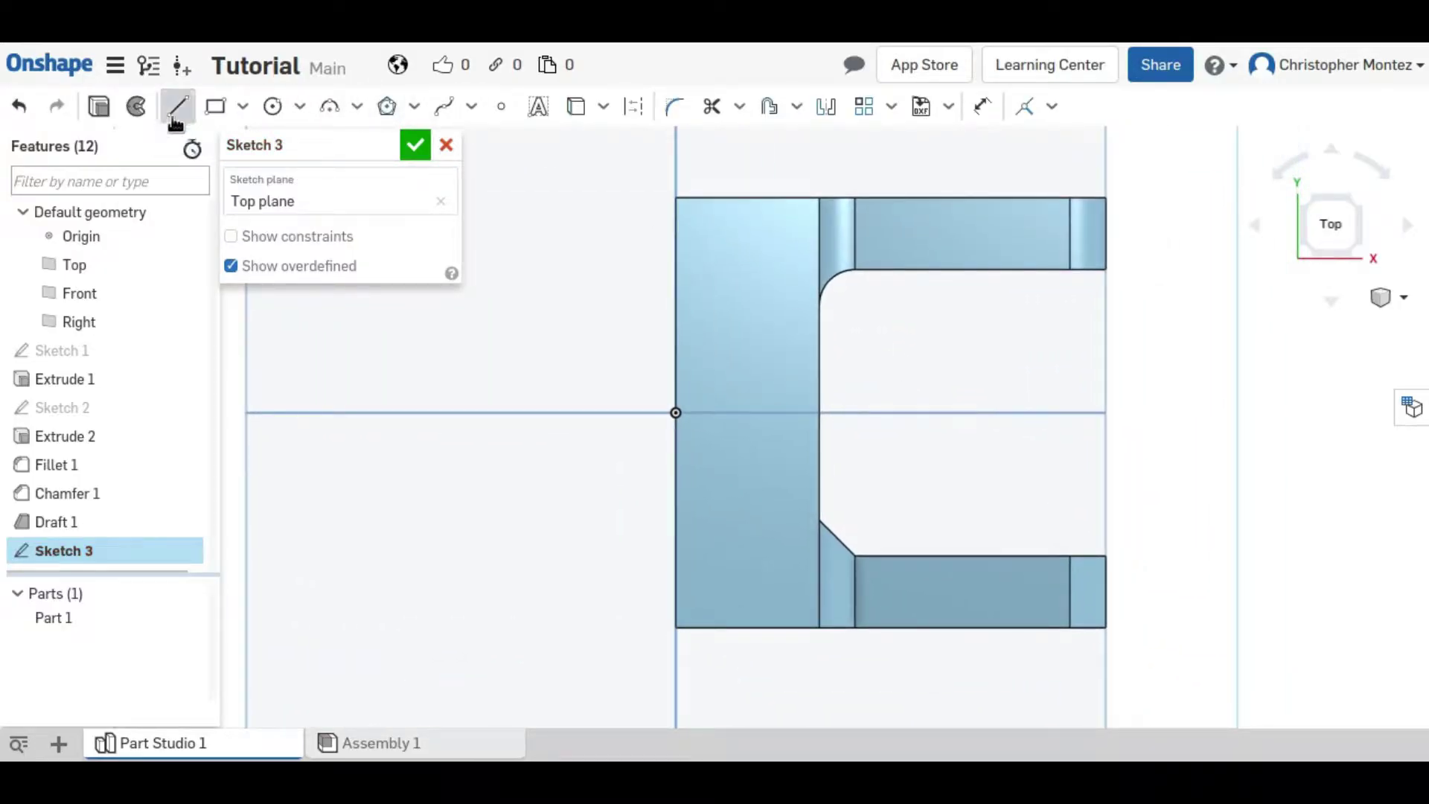
pyautogui.click(836, 413)
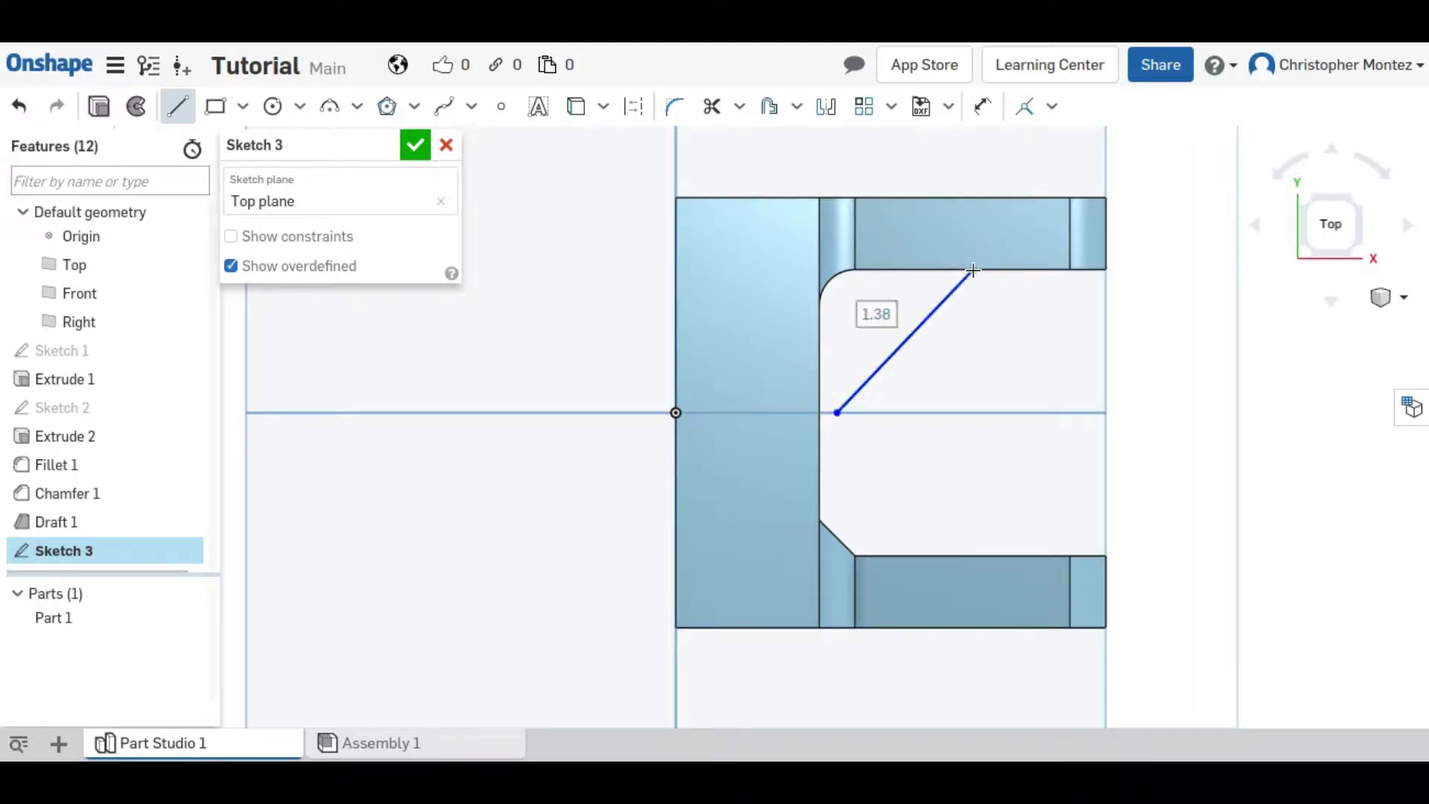
pyautogui.click(972, 270)
pyautogui.press('Escape')
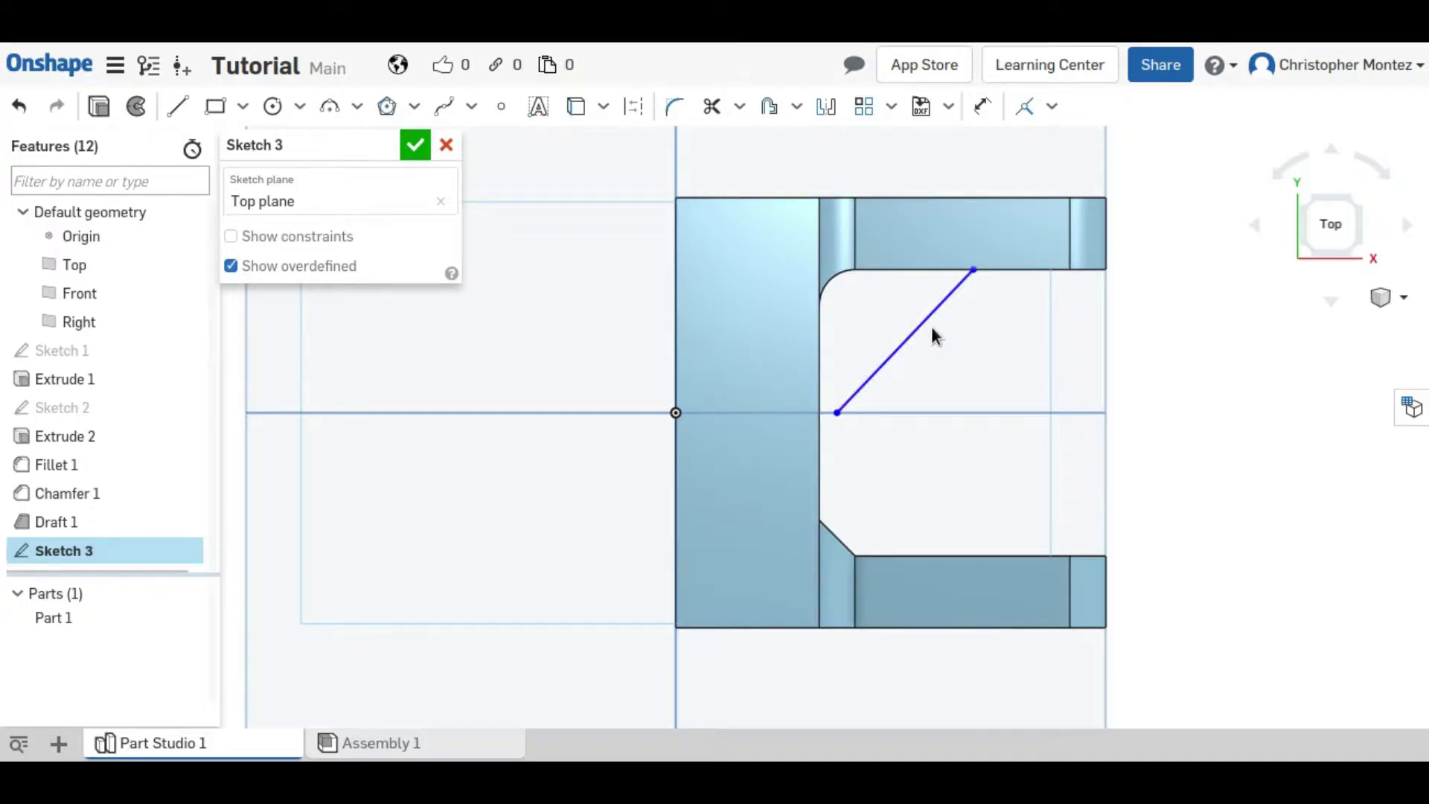
# - Make the line's lower end coincident with the back wall edge
pyautogui.press('u')
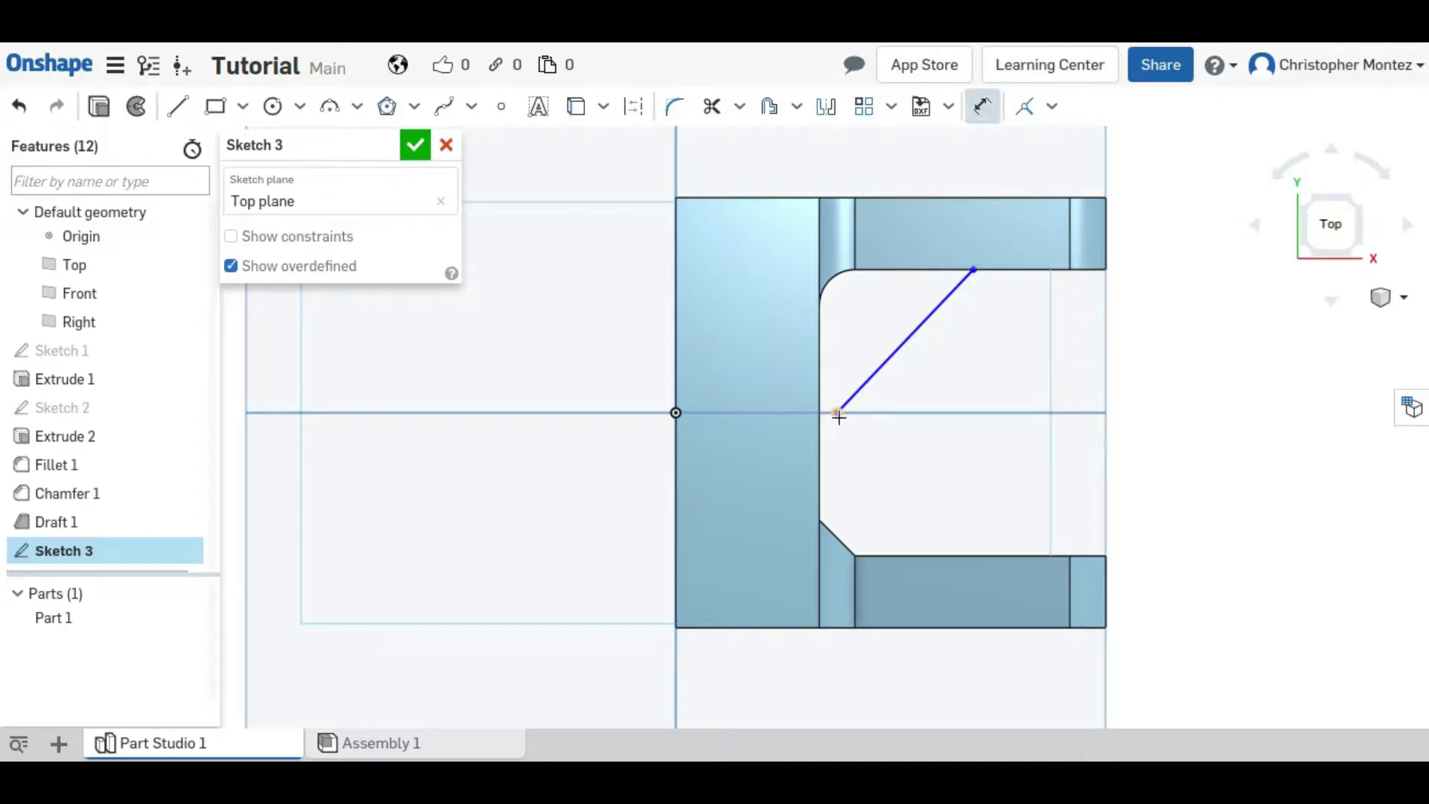
pyautogui.press('Escape')
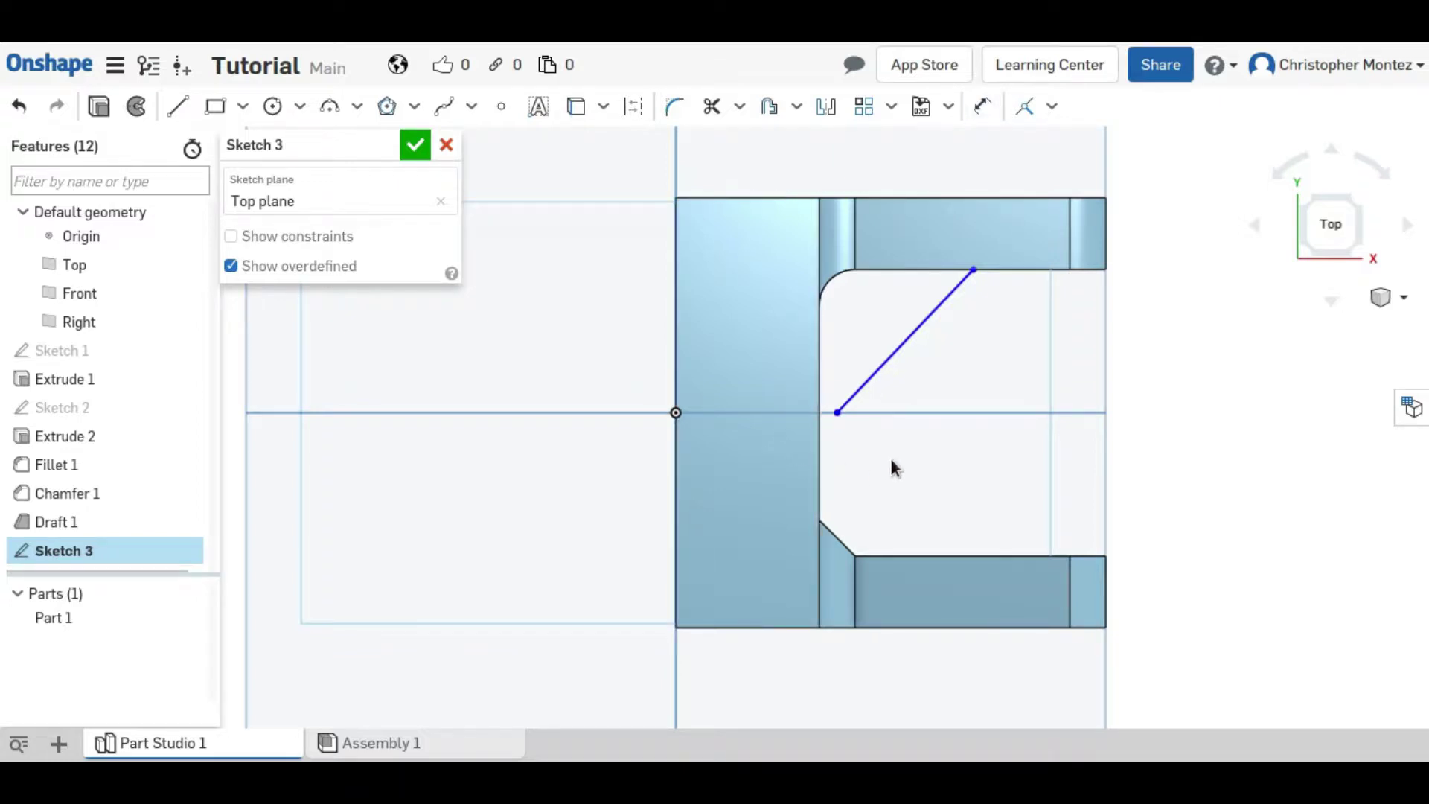
pyautogui.click(836, 413)
pyautogui.click(818, 440)
pyautogui.press('i')
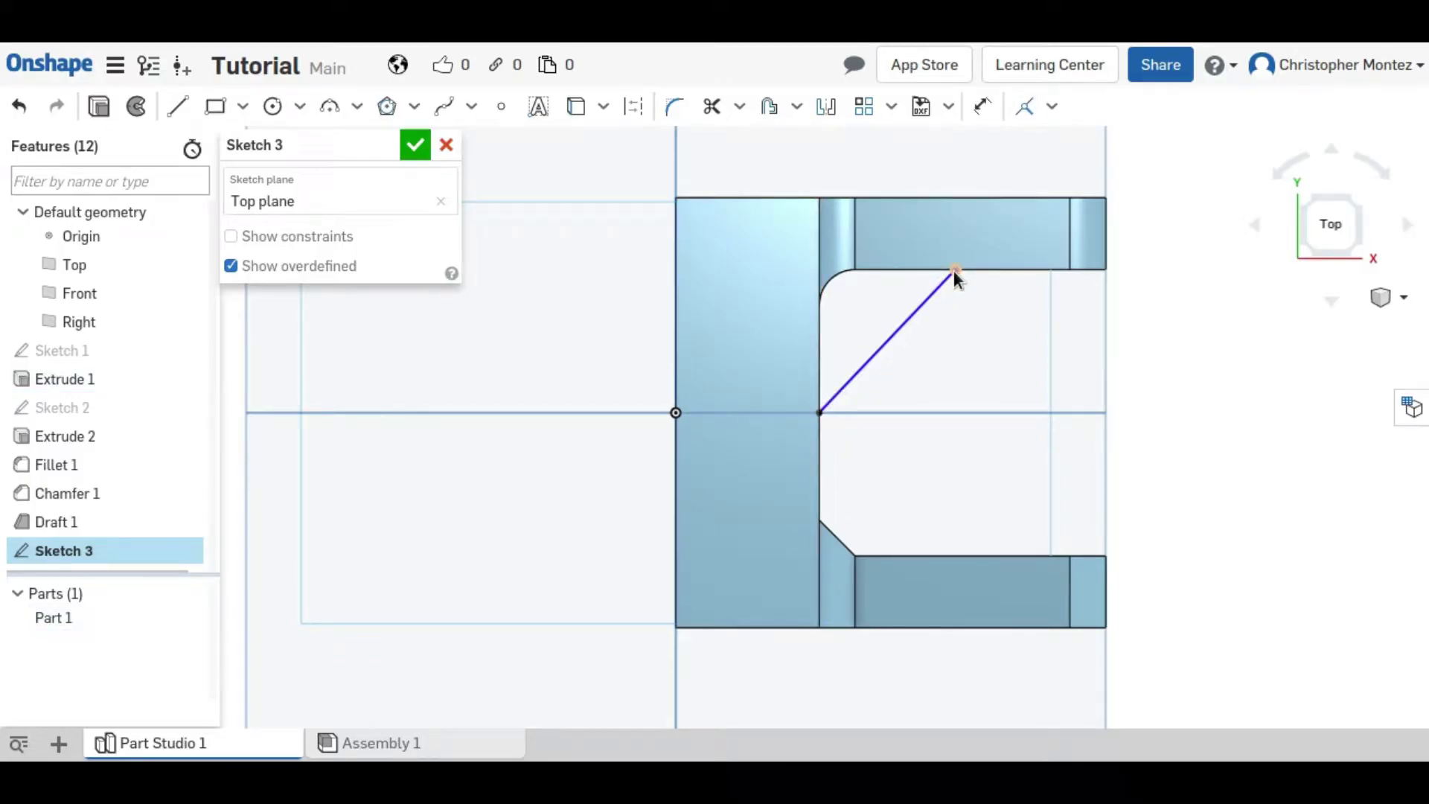
# - Dimension the line's upper end 1 in from the back wall and attach it to the arm edge
pyautogui.press('u')
pyautogui.click(819, 341)
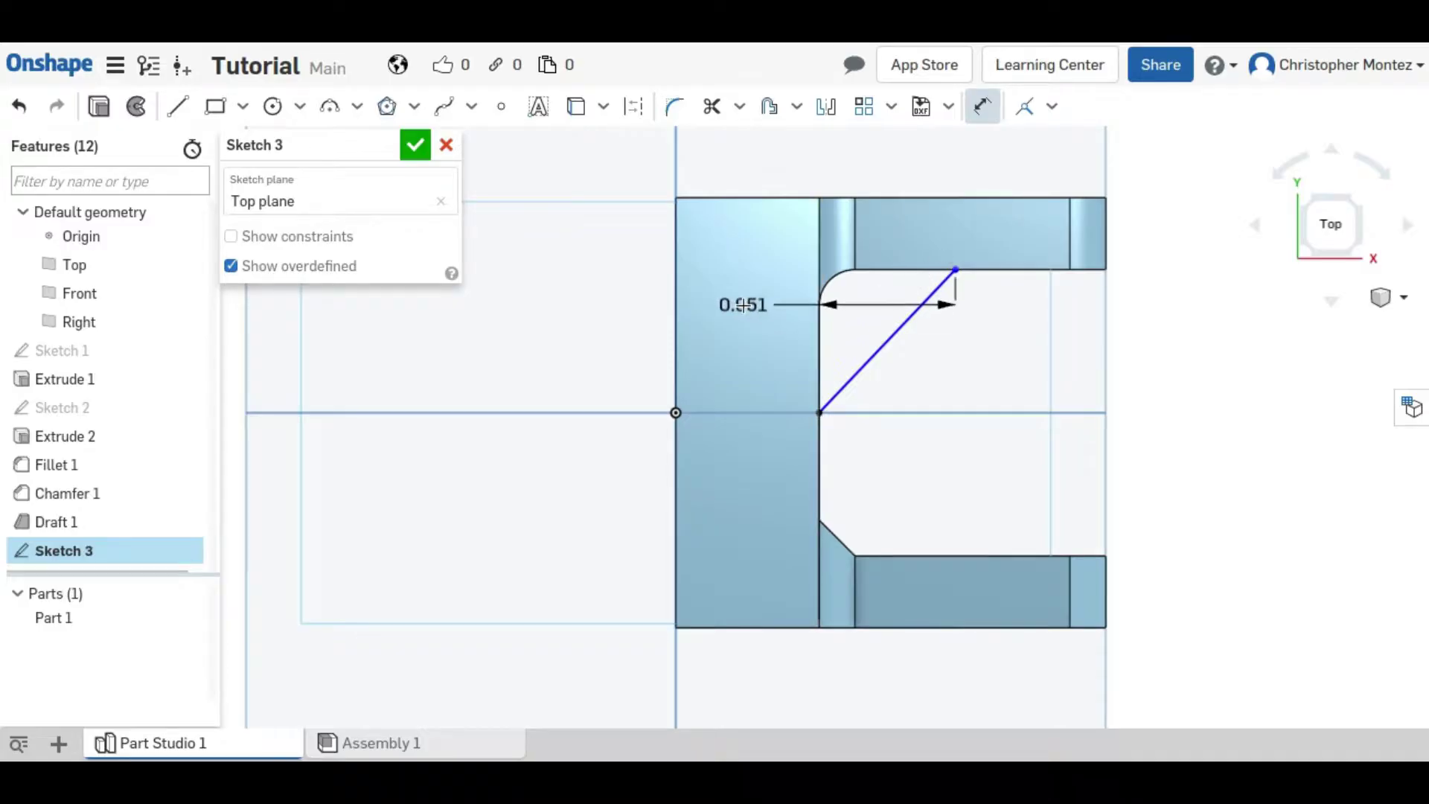
pyautogui.click(744, 304)
pyautogui.write('1')
pyautogui.press('Return')
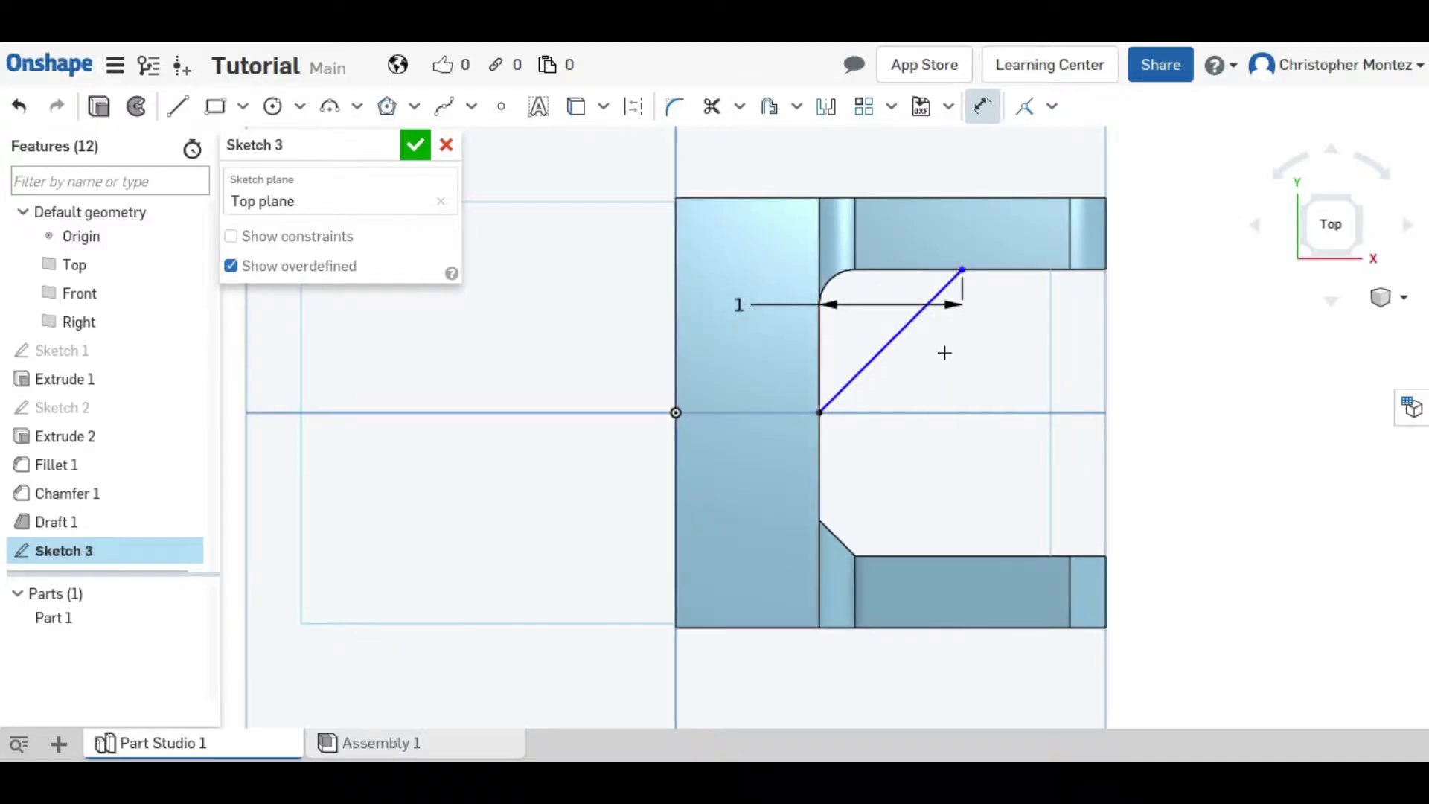
pyautogui.press('Escape')
pyautogui.moveTo(963, 272); pyautogui.dragTo(980, 326)
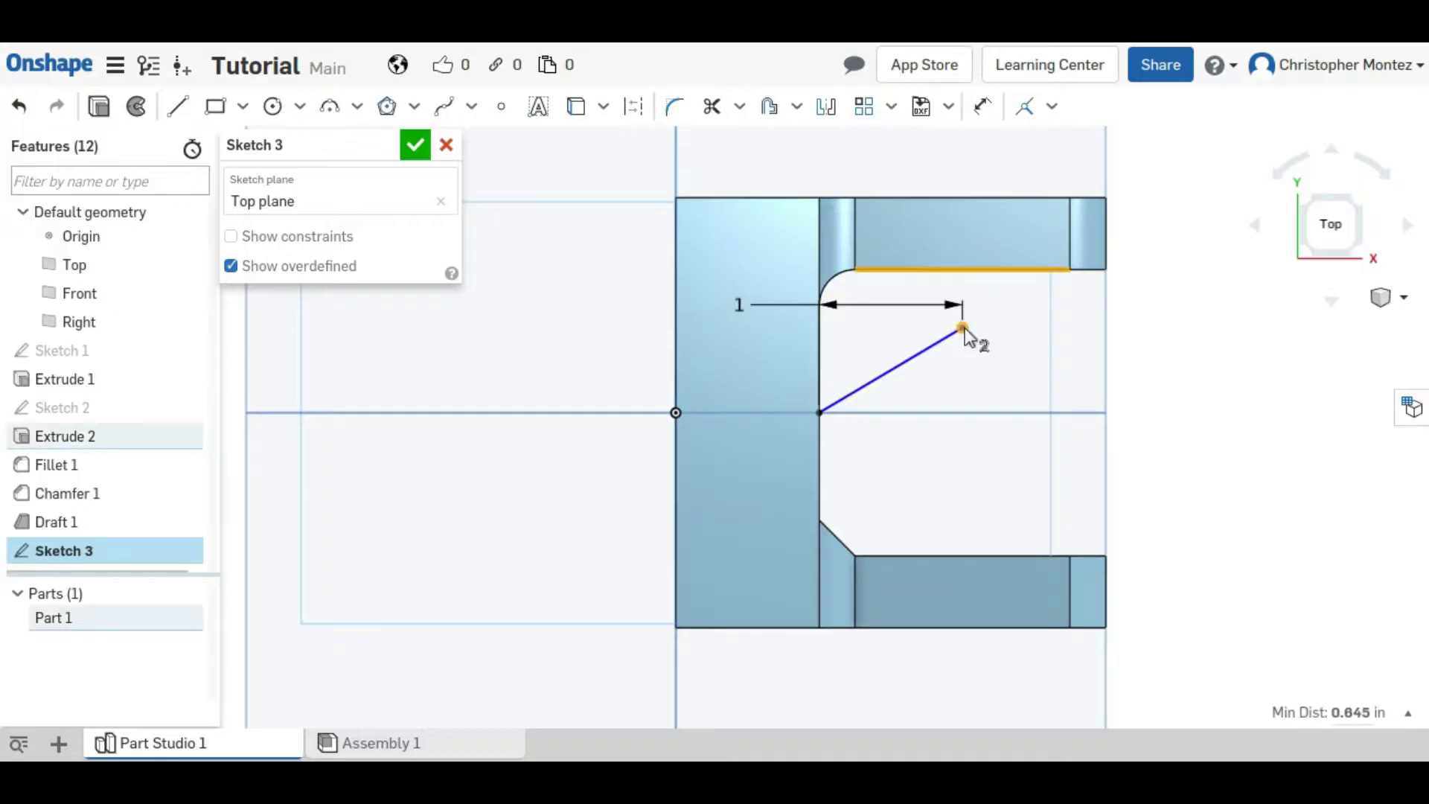
pyautogui.click(1025, 106)
# - Close Sketch 3 and start a Rib feature
pyautogui.click(446, 148)
pyautogui.scroll(-2, 967, 353)
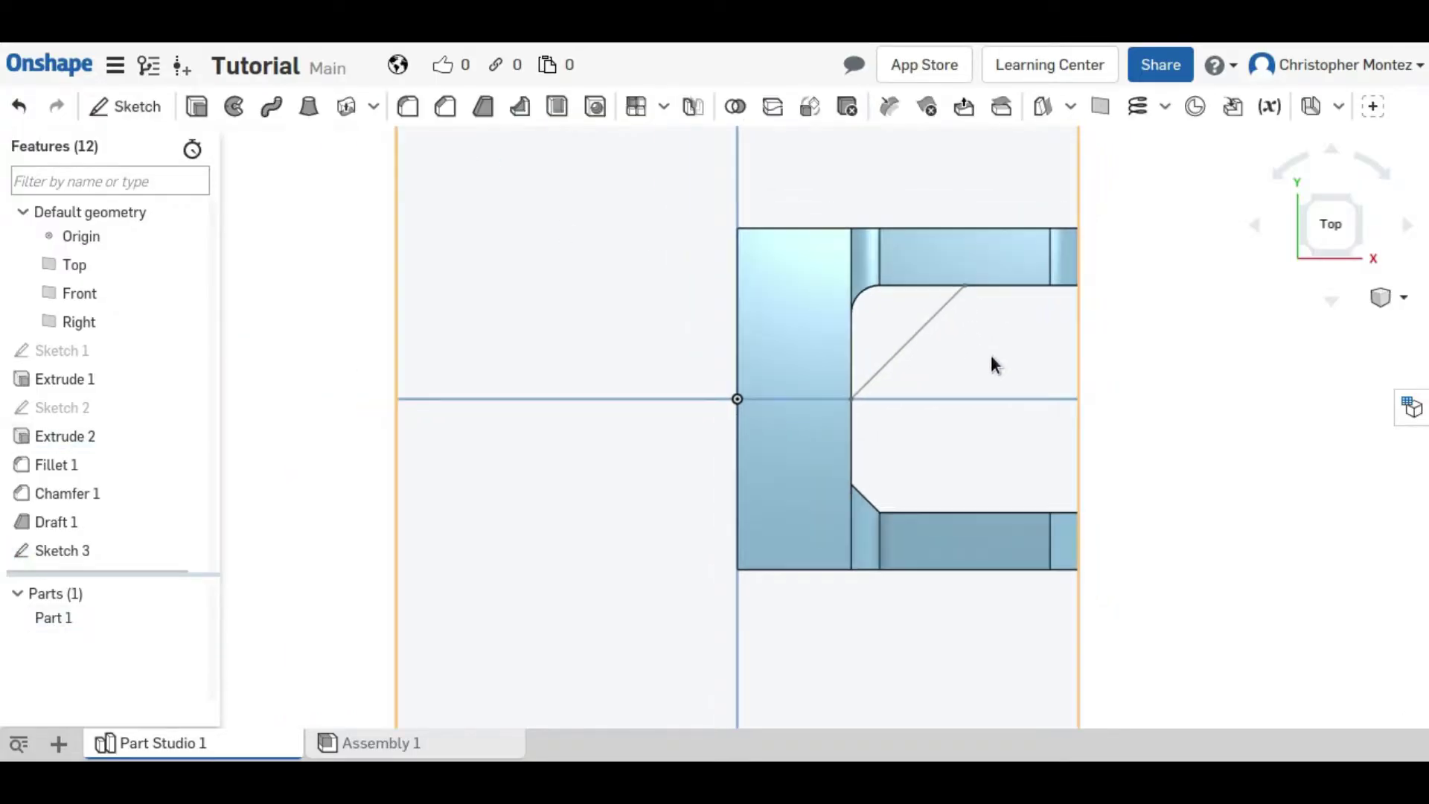
pyautogui.moveTo(990, 355)
pyautogui.mouseDown(button='right')
pyautogui.moveTo(1092, 378)
pyautogui.moveTo(929, 456)
pyautogui.moveTo(938, 471)
pyautogui.moveTo(915, 477)
pyautogui.mouseUp(button='right')
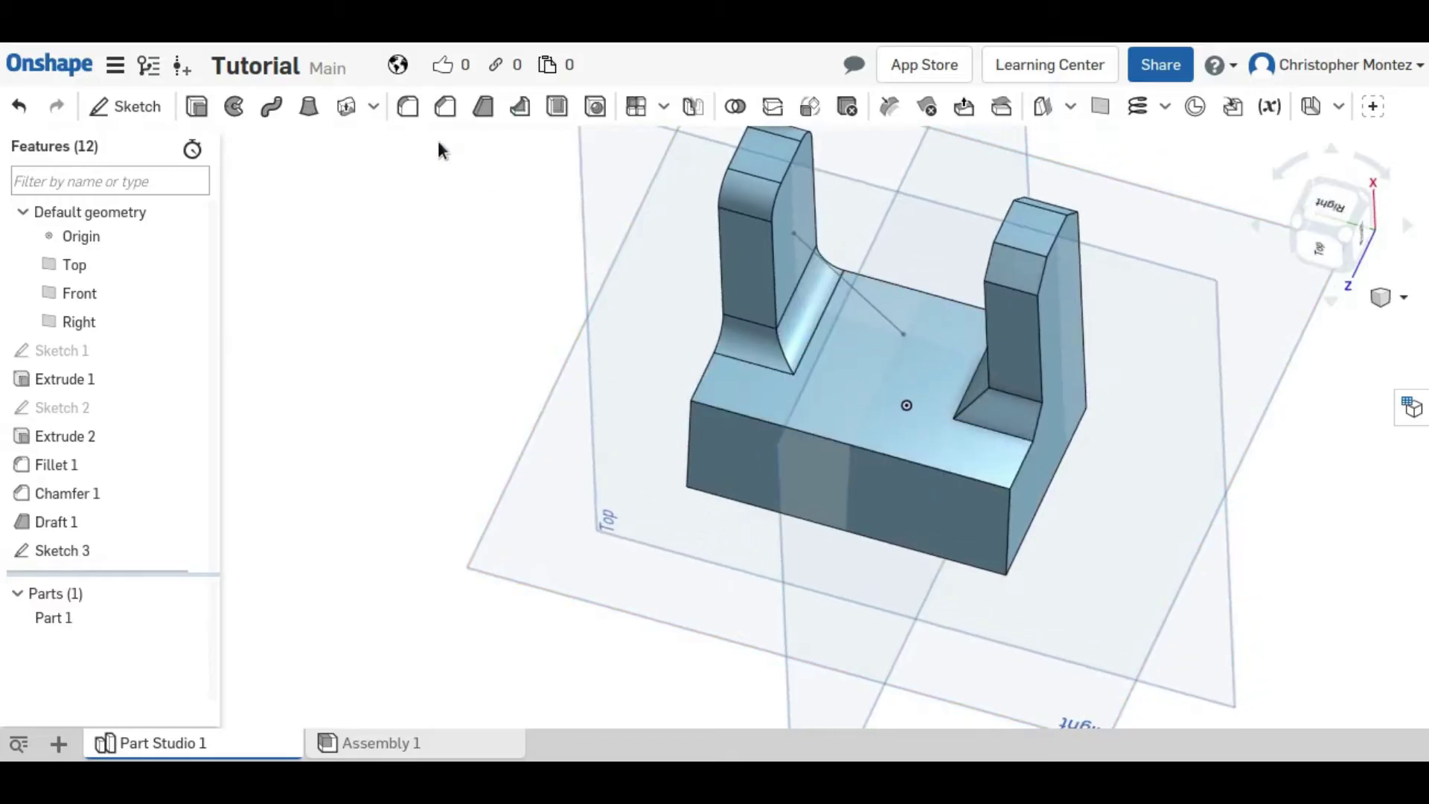
pyautogui.click(519, 106)
# - Use the Sketch 3 line as the rib profile and Part 1 as the target part
pyautogui.moveTo(775, 227); pyautogui.dragTo(821, 320, button='right')
pyautogui.click(808, 417)
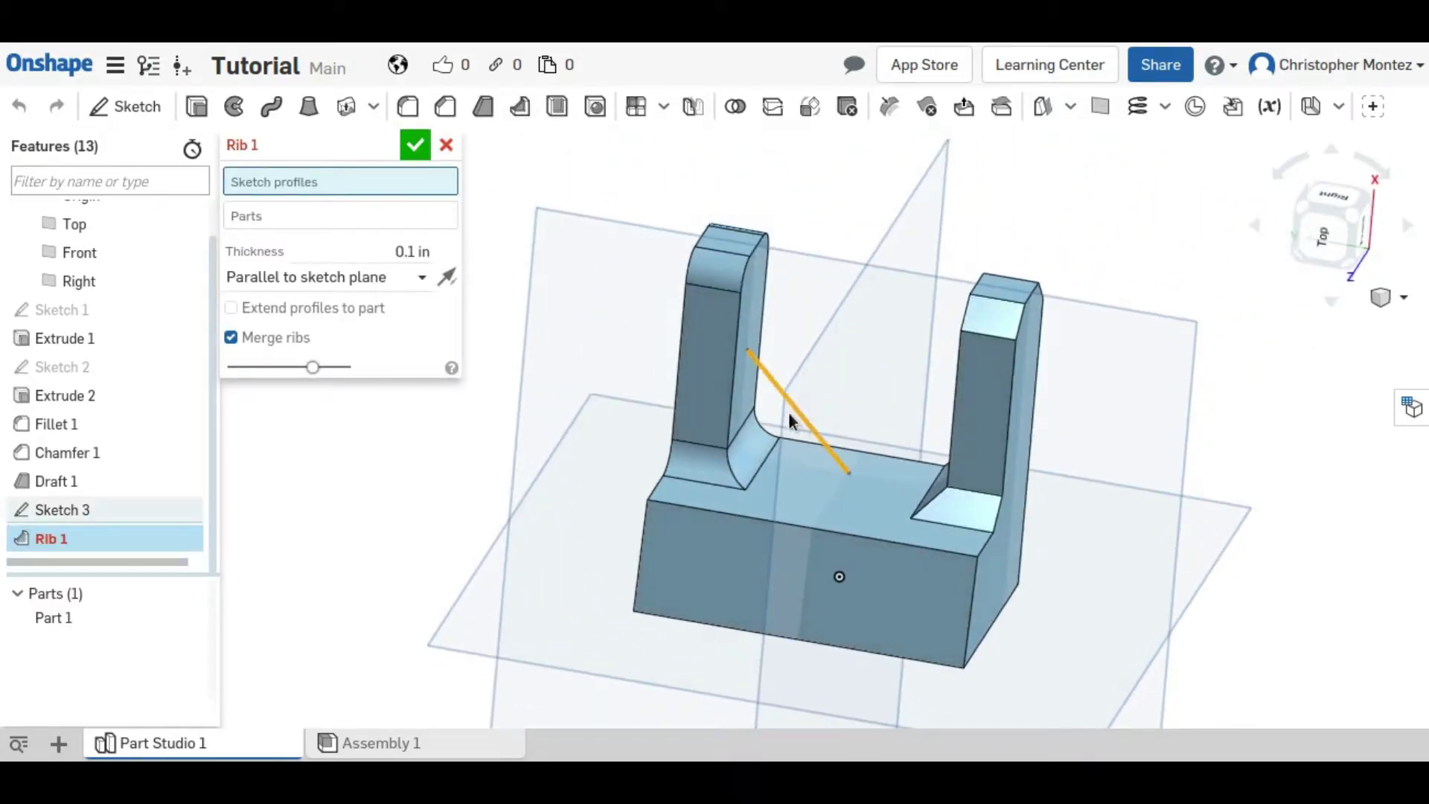
pyautogui.scroll(3, 793, 415)
pyautogui.click(325, 234)
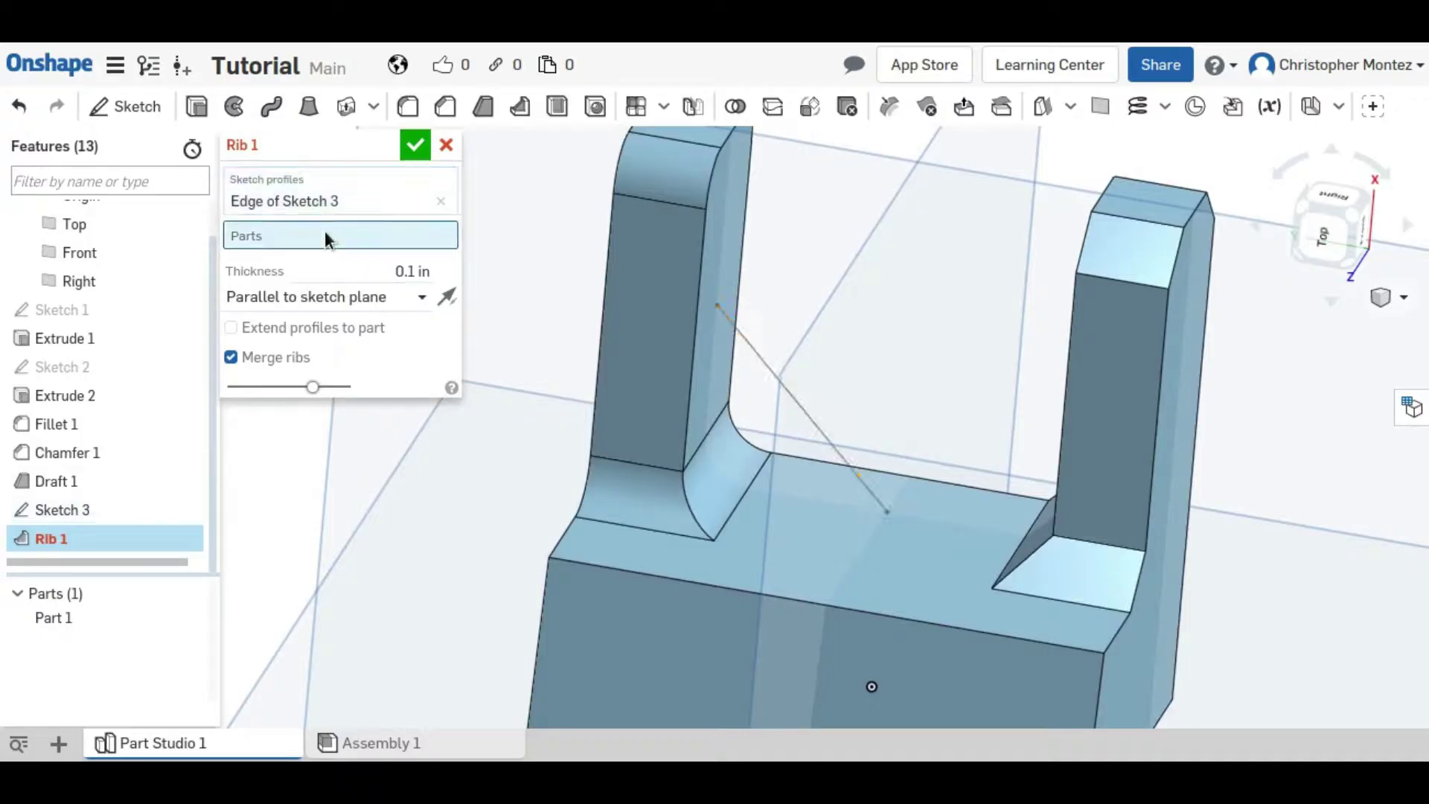
pyautogui.click(645, 339)
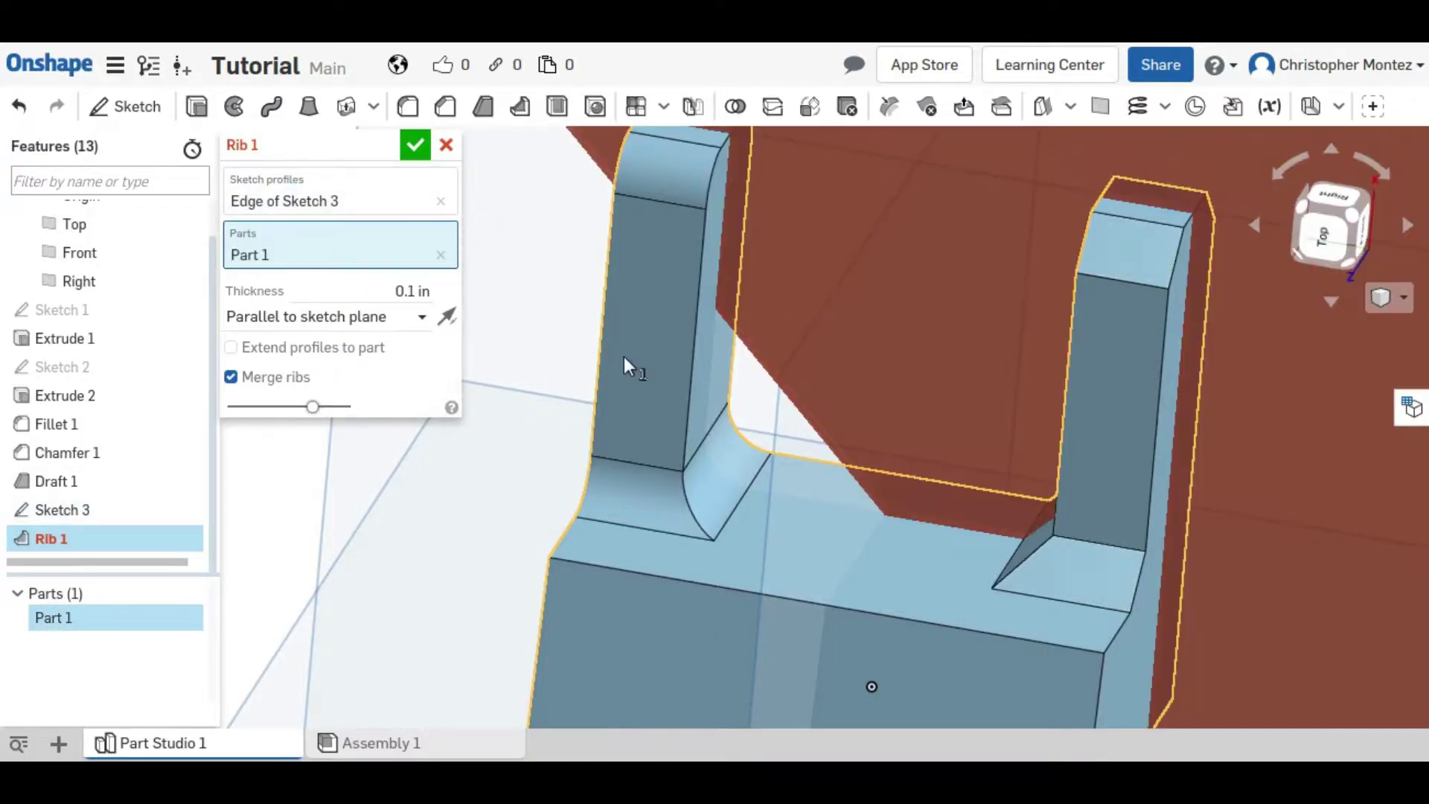
# - Flip the rib to the opposite direction so it grows into the part
pyautogui.scroll(-3, 798, 257)
pyautogui.scroll(-2, 798, 257)
pyautogui.moveTo(765, 364); pyautogui.dragTo(743, 517, button='middle')
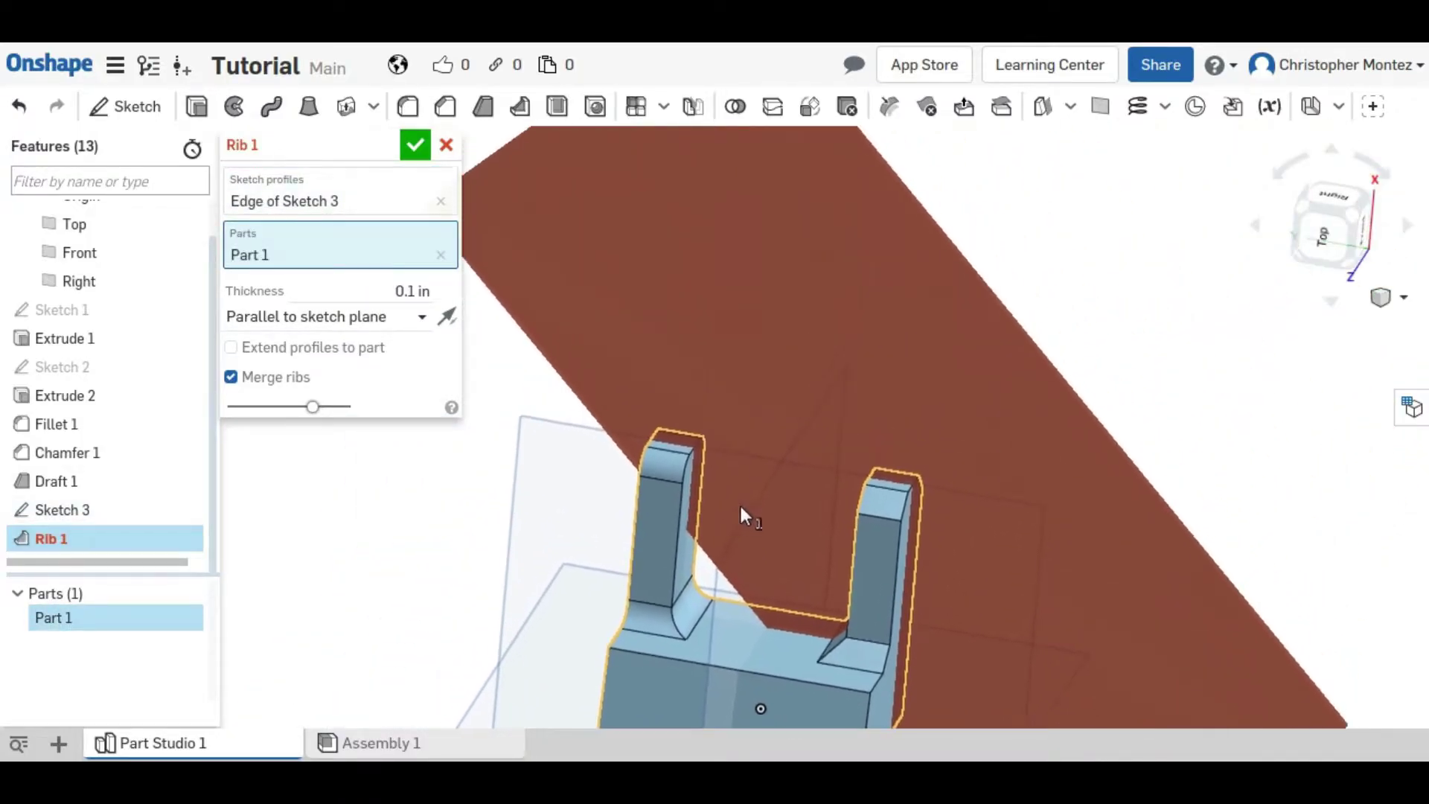
pyautogui.scroll(-2, 765, 420)
pyautogui.moveTo(765, 420); pyautogui.dragTo(794, 369, button='middle')
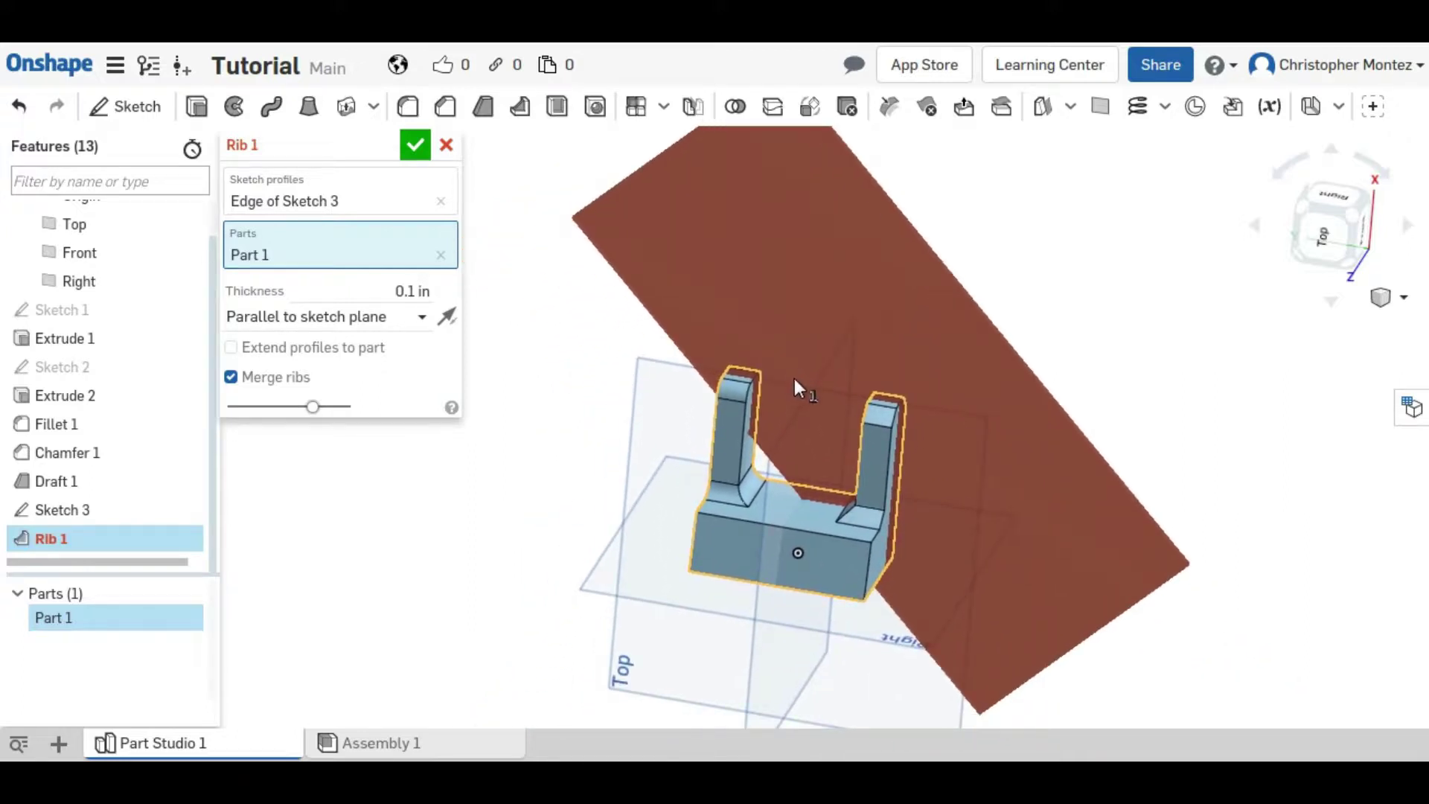
pyautogui.click(447, 317)
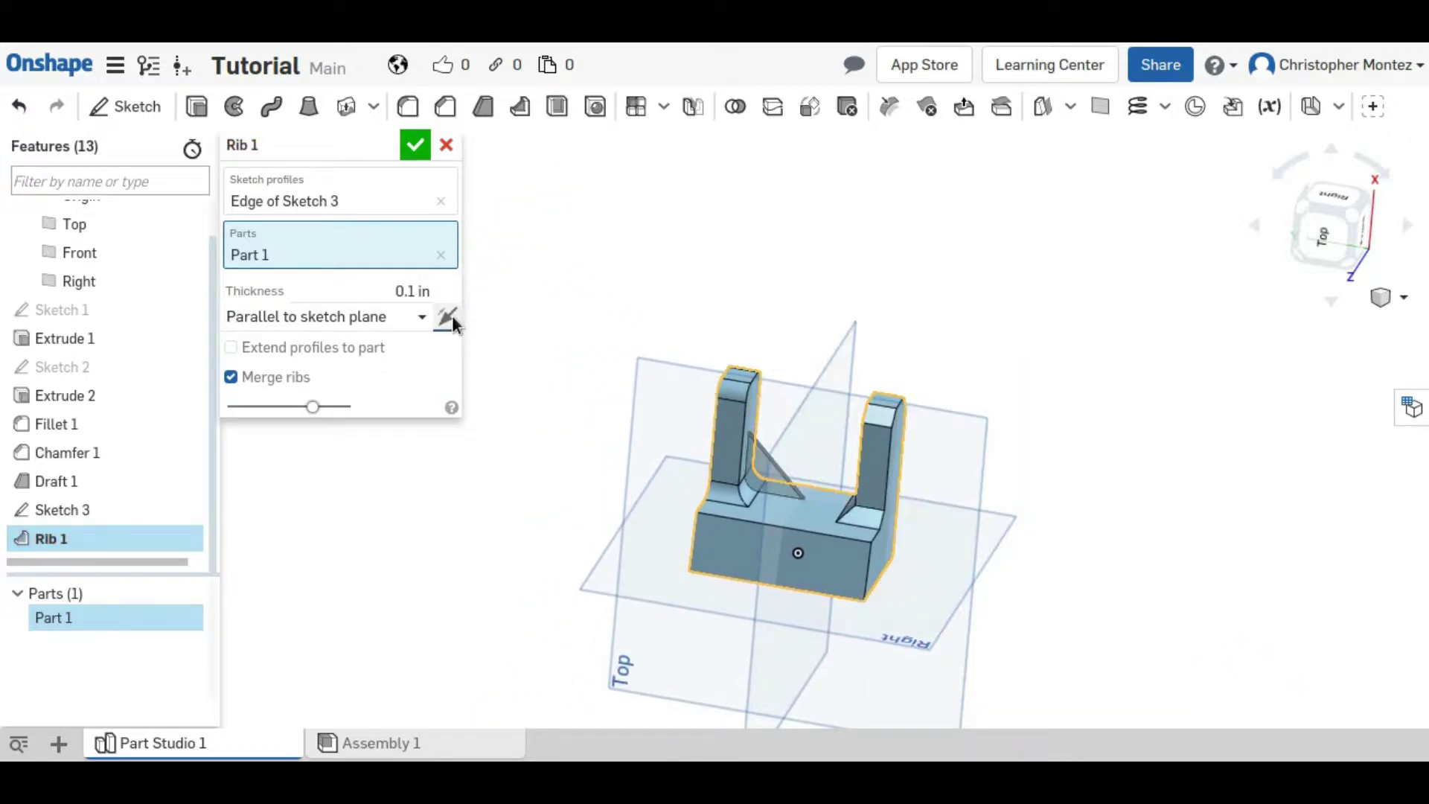
pyautogui.scroll(2, 802, 466)
pyautogui.scroll(4, 750, 491)
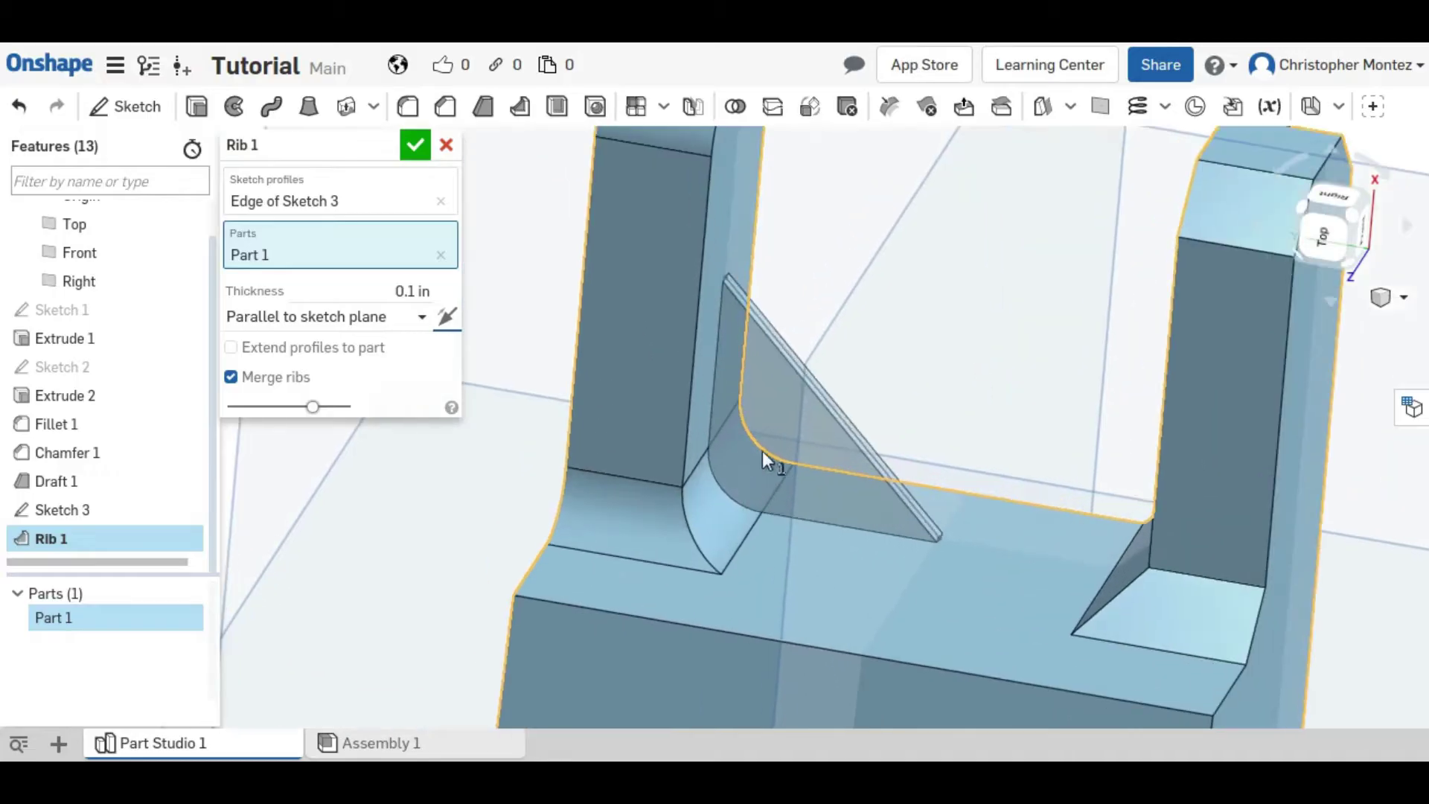
pyautogui.moveTo(762, 451); pyautogui.dragTo(725, 446, button='right')
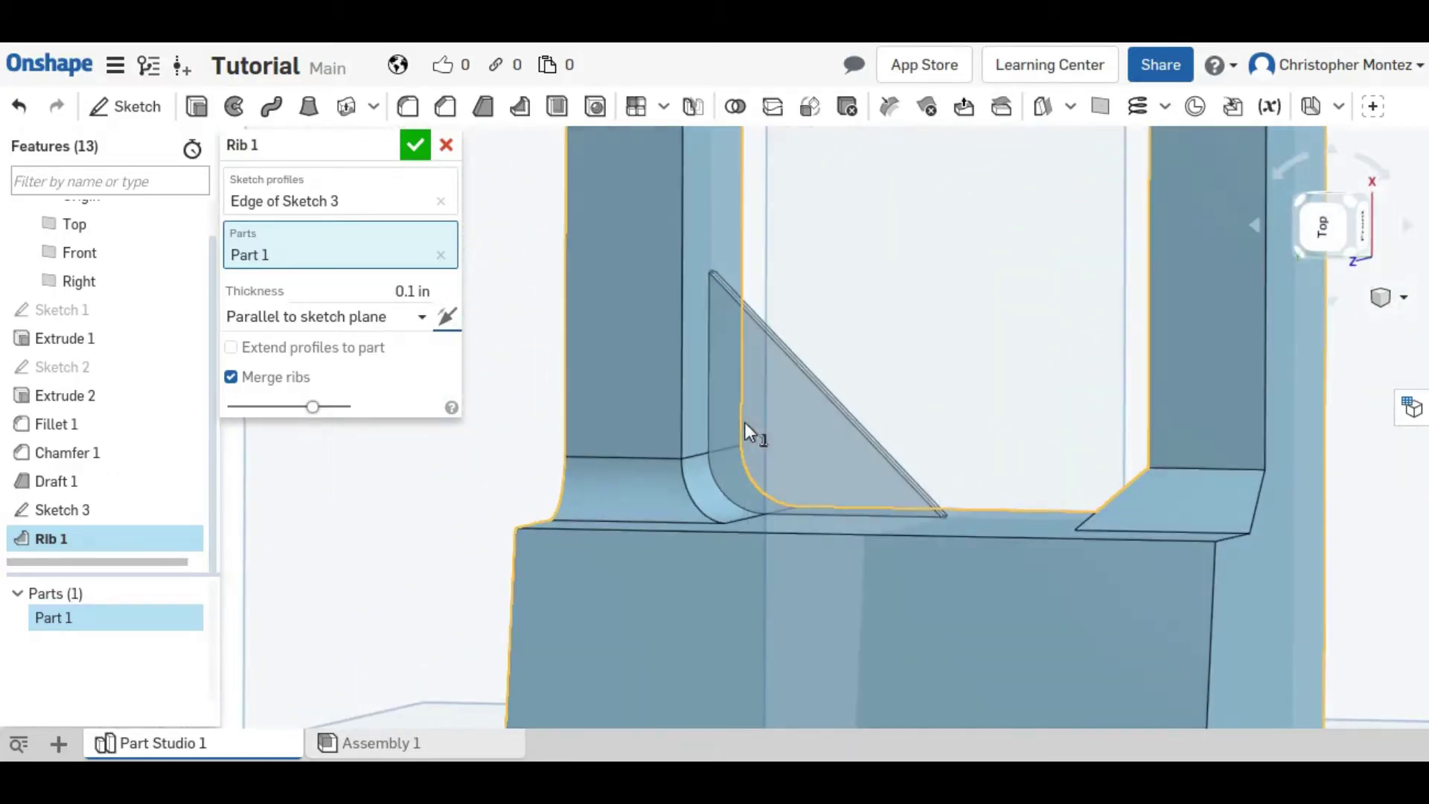
pyautogui.moveTo(745, 422); pyautogui.dragTo(743, 471, button='right')
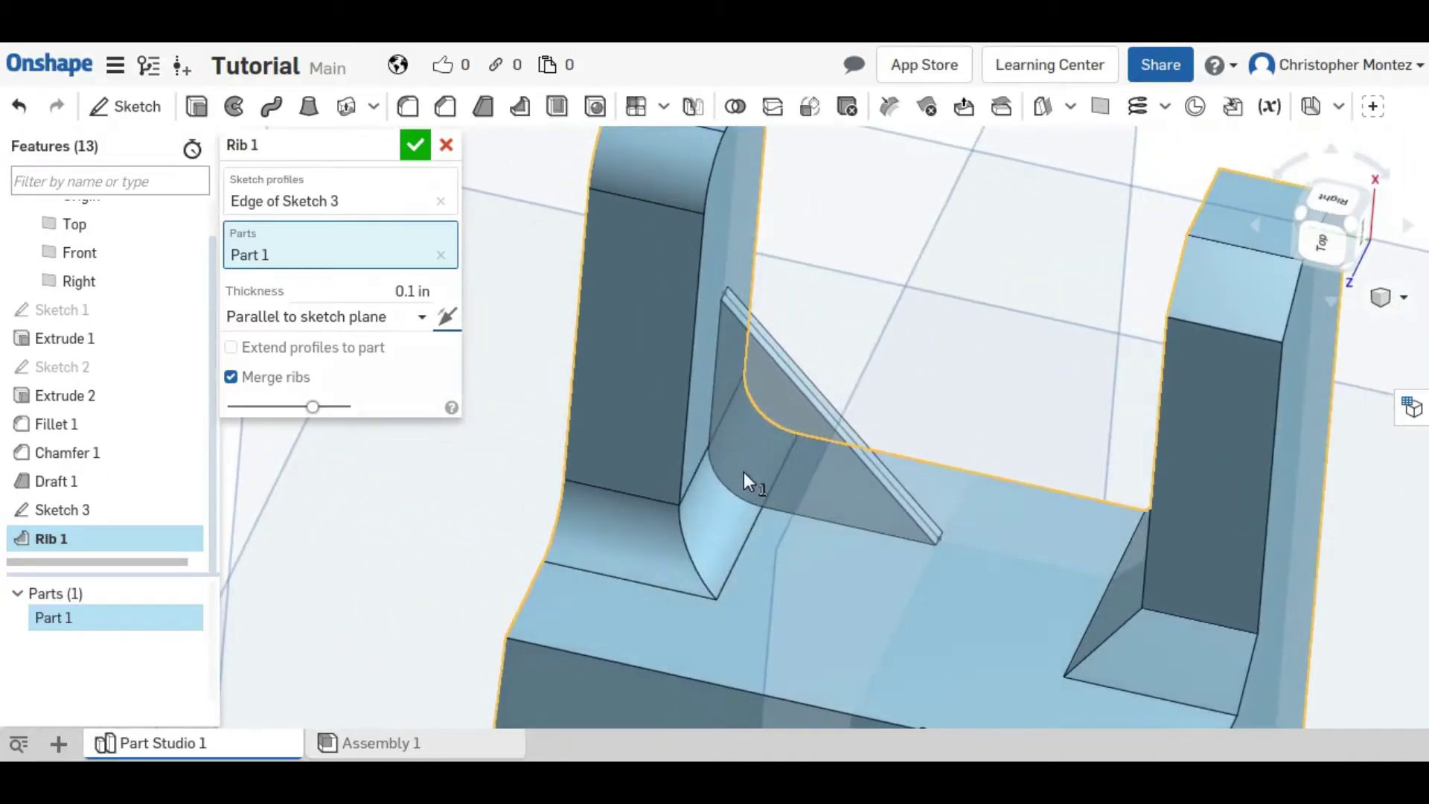
# - Set the rib thickness to 0.25 in and confirm Rib 1
pyautogui.click(400, 291)
pyautogui.write('0.12')
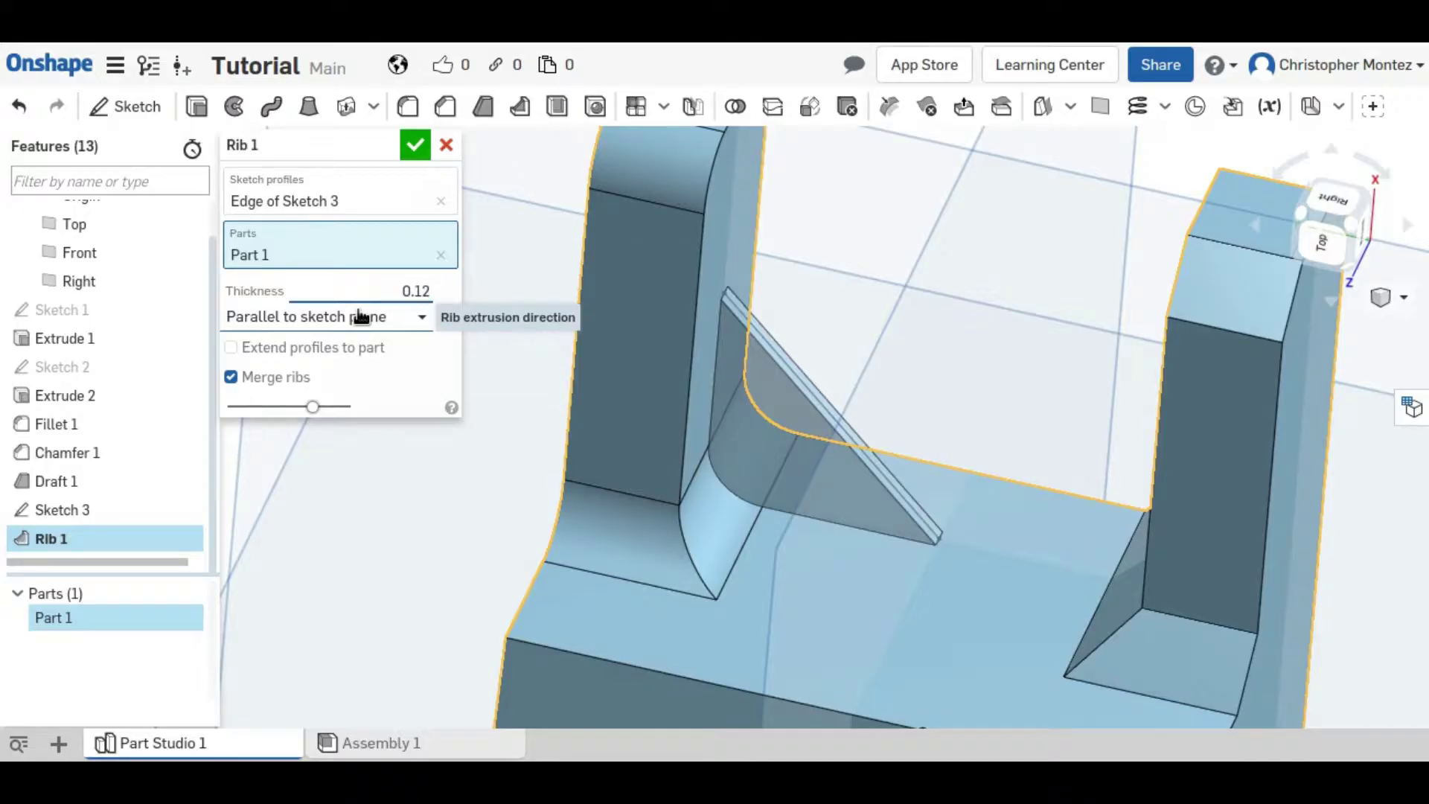
pyautogui.write('5')
pyautogui.press('Return')
pyautogui.moveTo(1057, 387); pyautogui.dragTo(490, 366, button='right')
pyautogui.write('0')
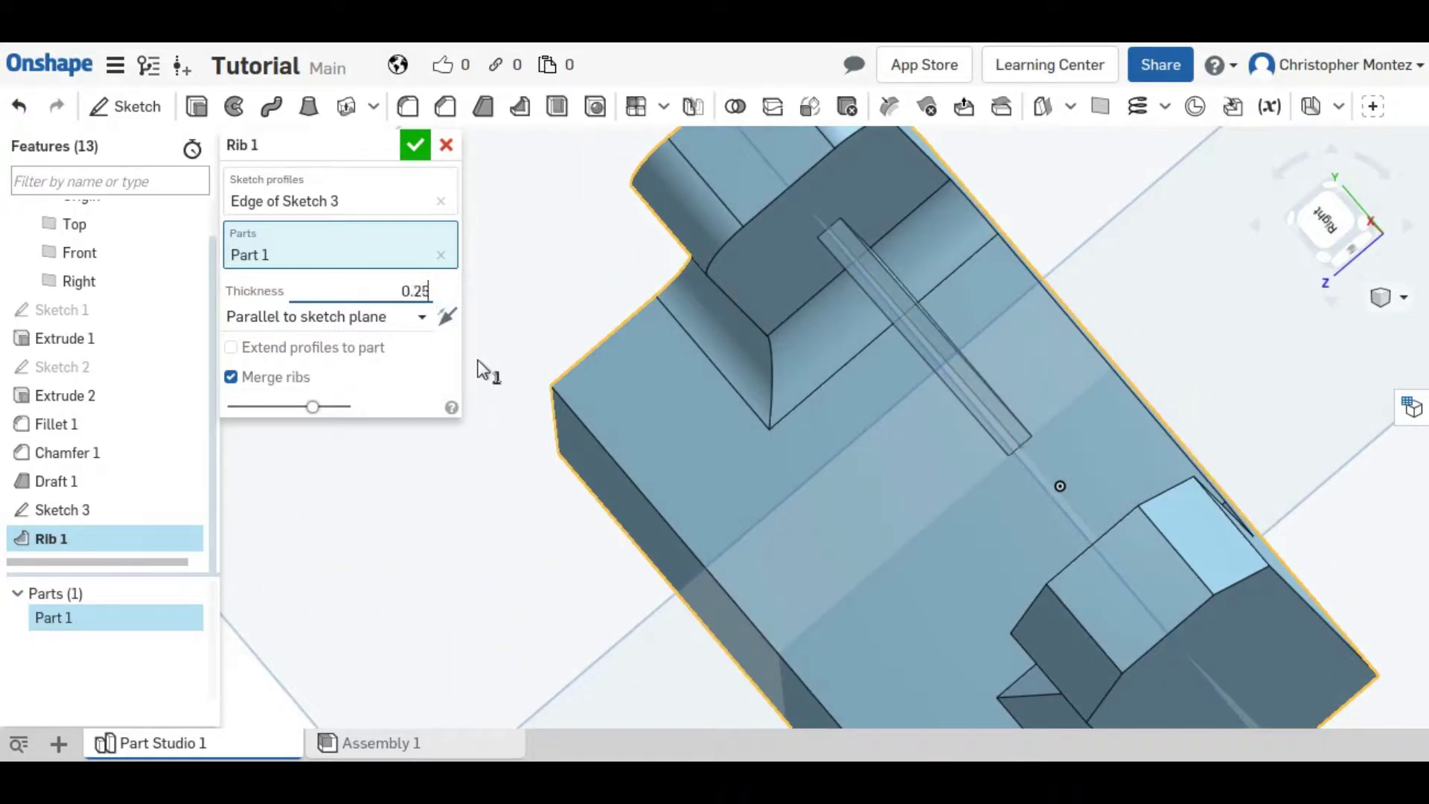
pyautogui.press('Return')
pyautogui.moveTo(916, 417); pyautogui.dragTo(1016, 455, button='right')
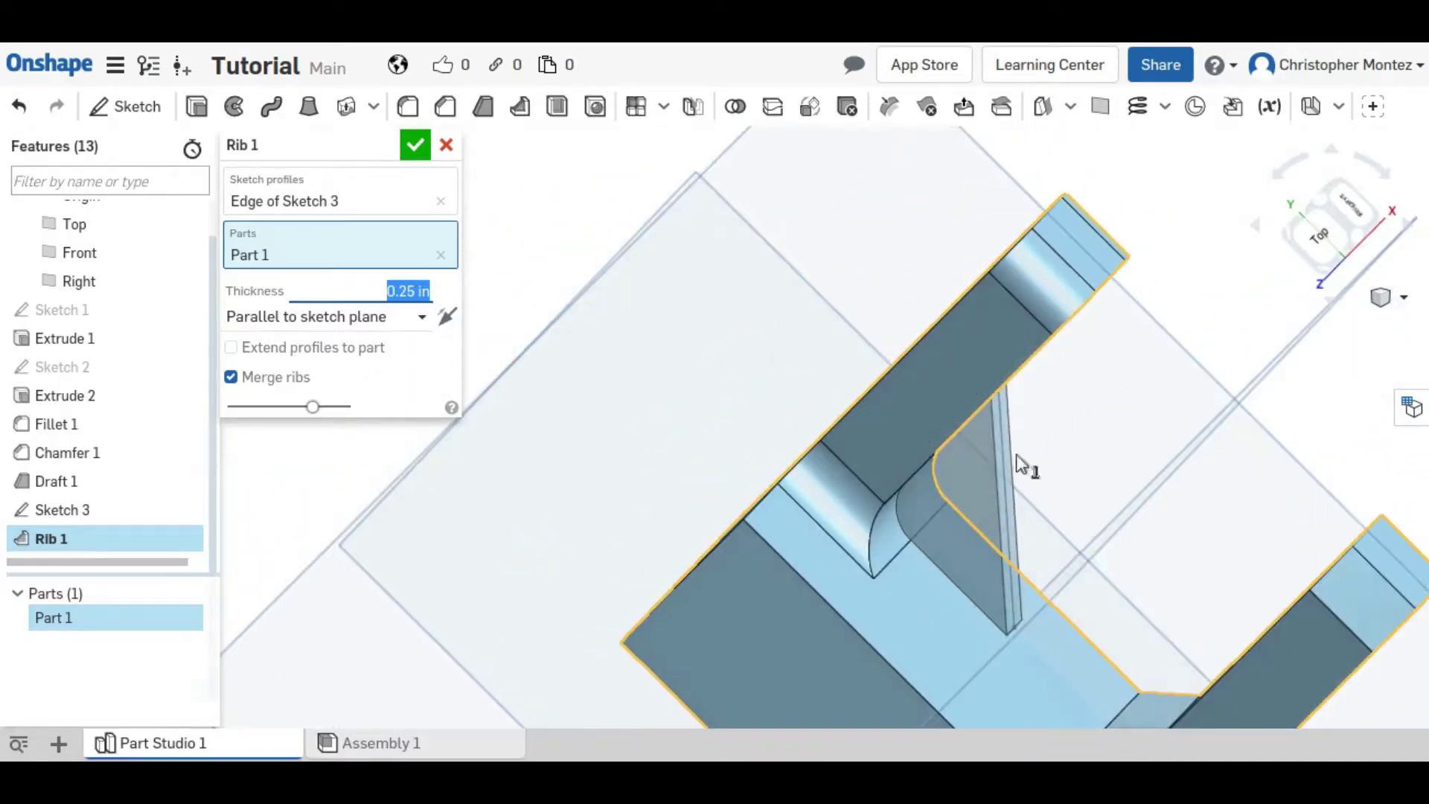
pyautogui.click(413, 145)
pyautogui.scroll(-5, 935, 522)
pyautogui.moveTo(882, 484); pyautogui.dragTo(869, 516, button='right')
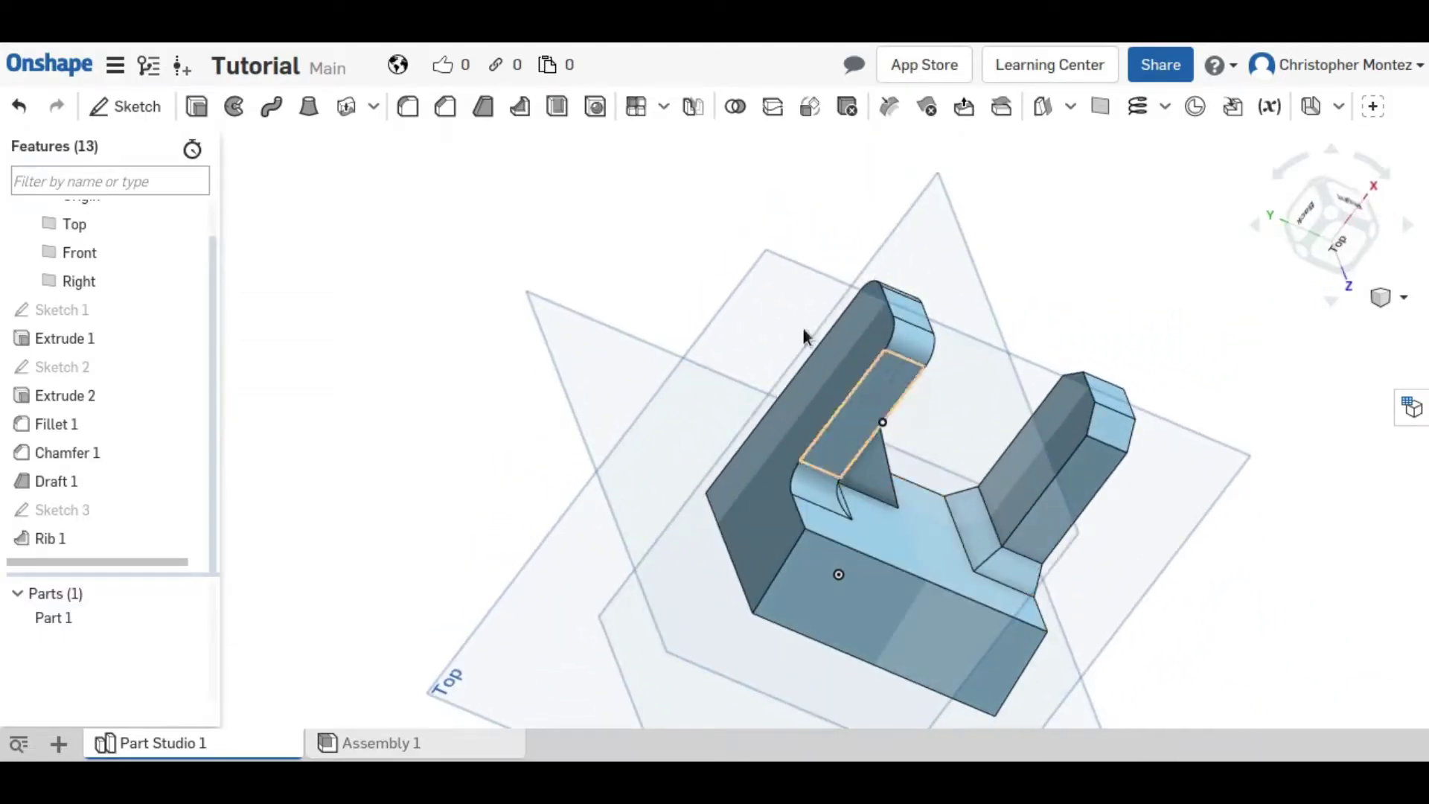
# - Start a shell and pick the underside faces to leave open
pyautogui.click(558, 107)
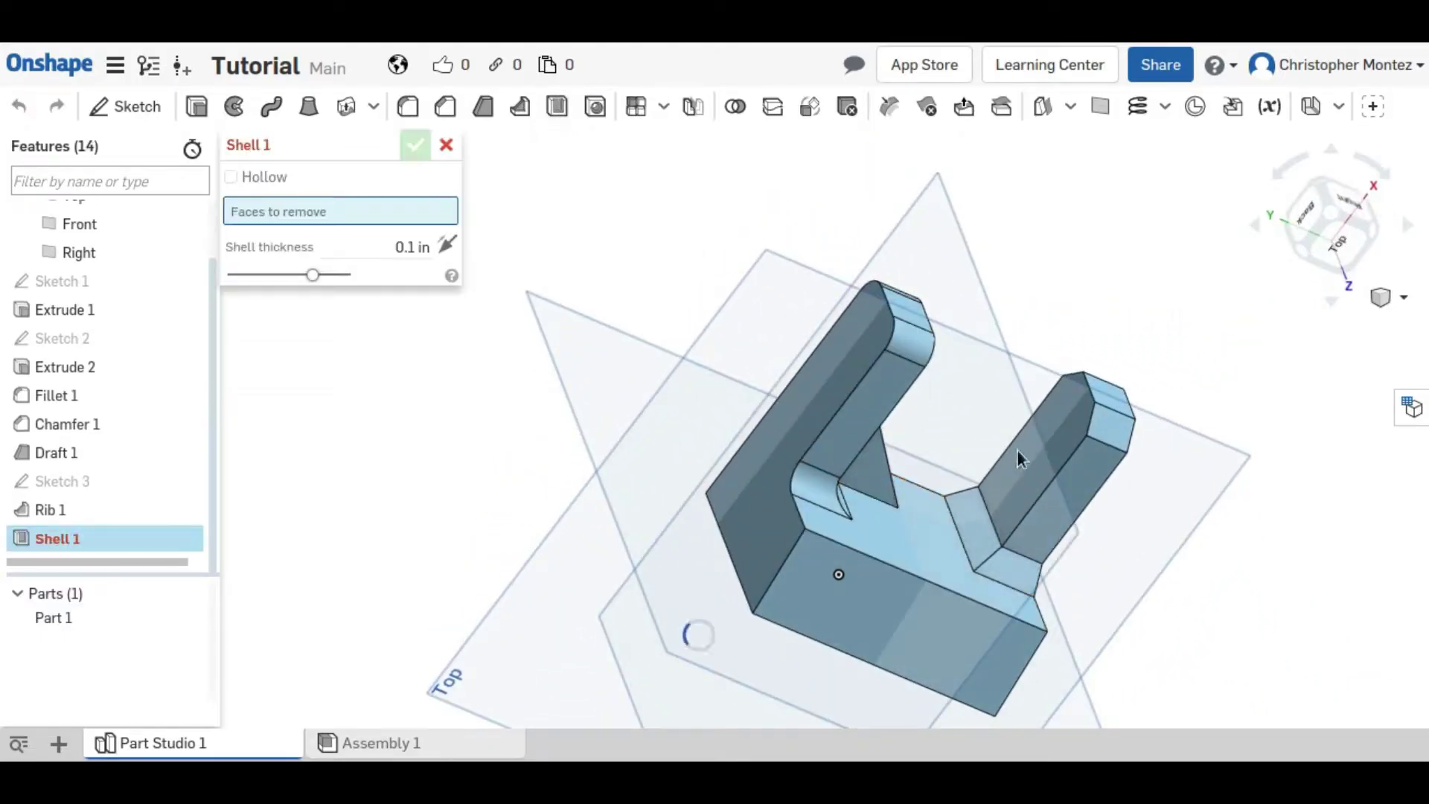
pyautogui.moveTo(1018, 454); pyautogui.dragTo(855, 533, button='right')
pyautogui.click(879, 564)
pyautogui.click(925, 615)
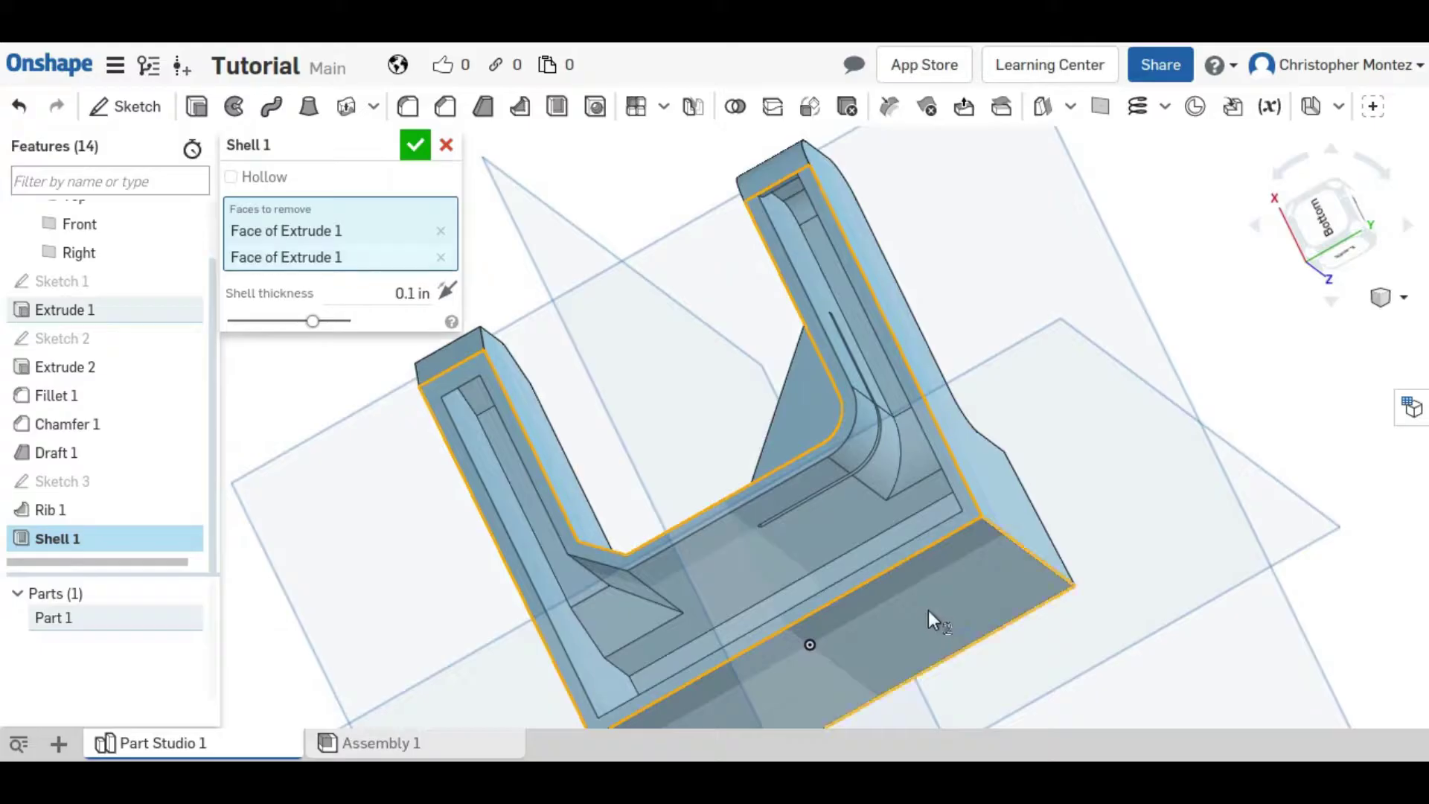
pyautogui.moveTo(928, 611); pyautogui.dragTo(1064, 520, button='right')
pyautogui.click(1048, 478)
pyautogui.moveTo(1062, 475); pyautogui.dragTo(1097, 653, button='middle')
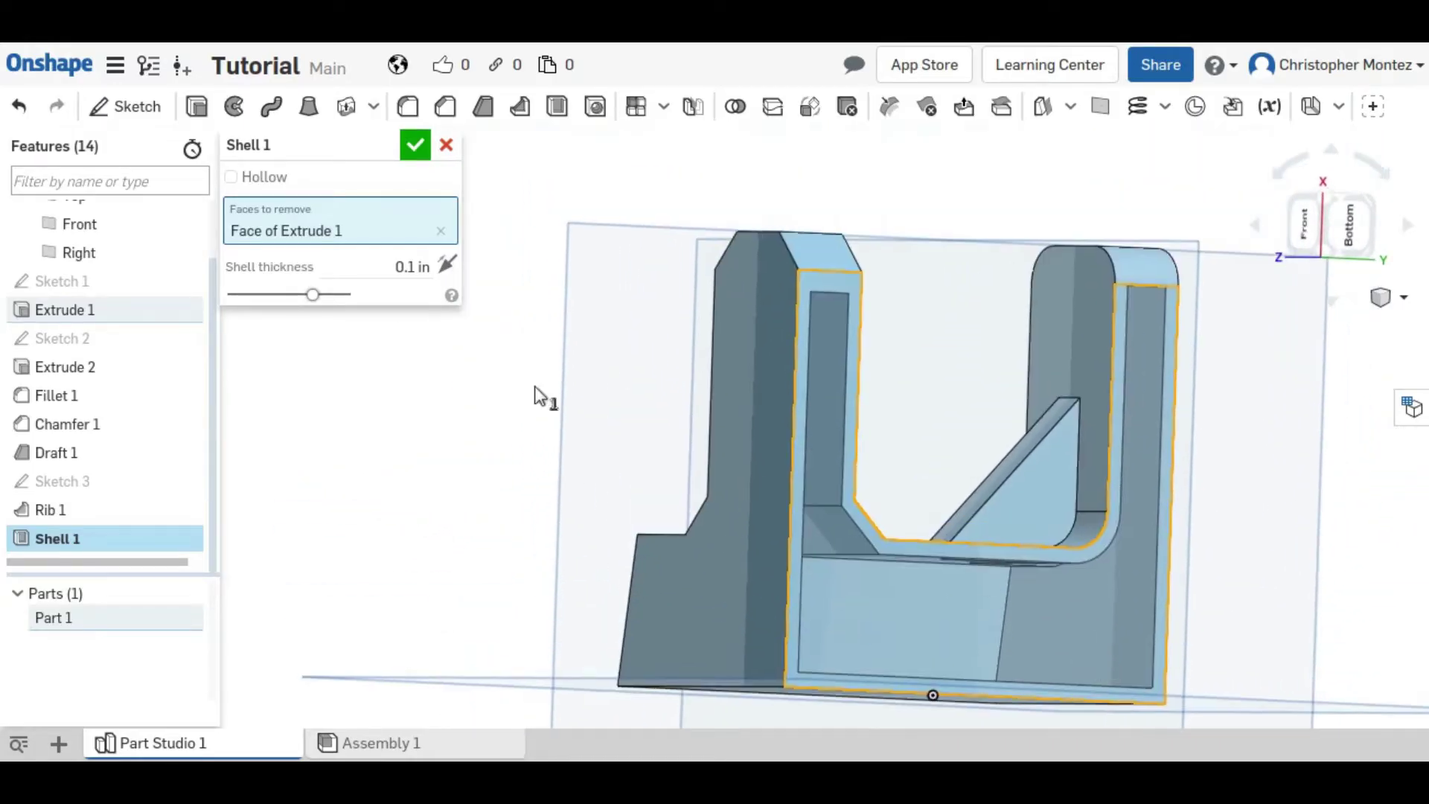
# - Set 0.125 in shell thickness, also open the front face, and accept Shell 1
pyautogui.click(410, 265)
pyautogui.press('Return')
pyautogui.moveTo(963, 477); pyautogui.dragTo(909, 436, button='right')
pyautogui.click(789, 570)
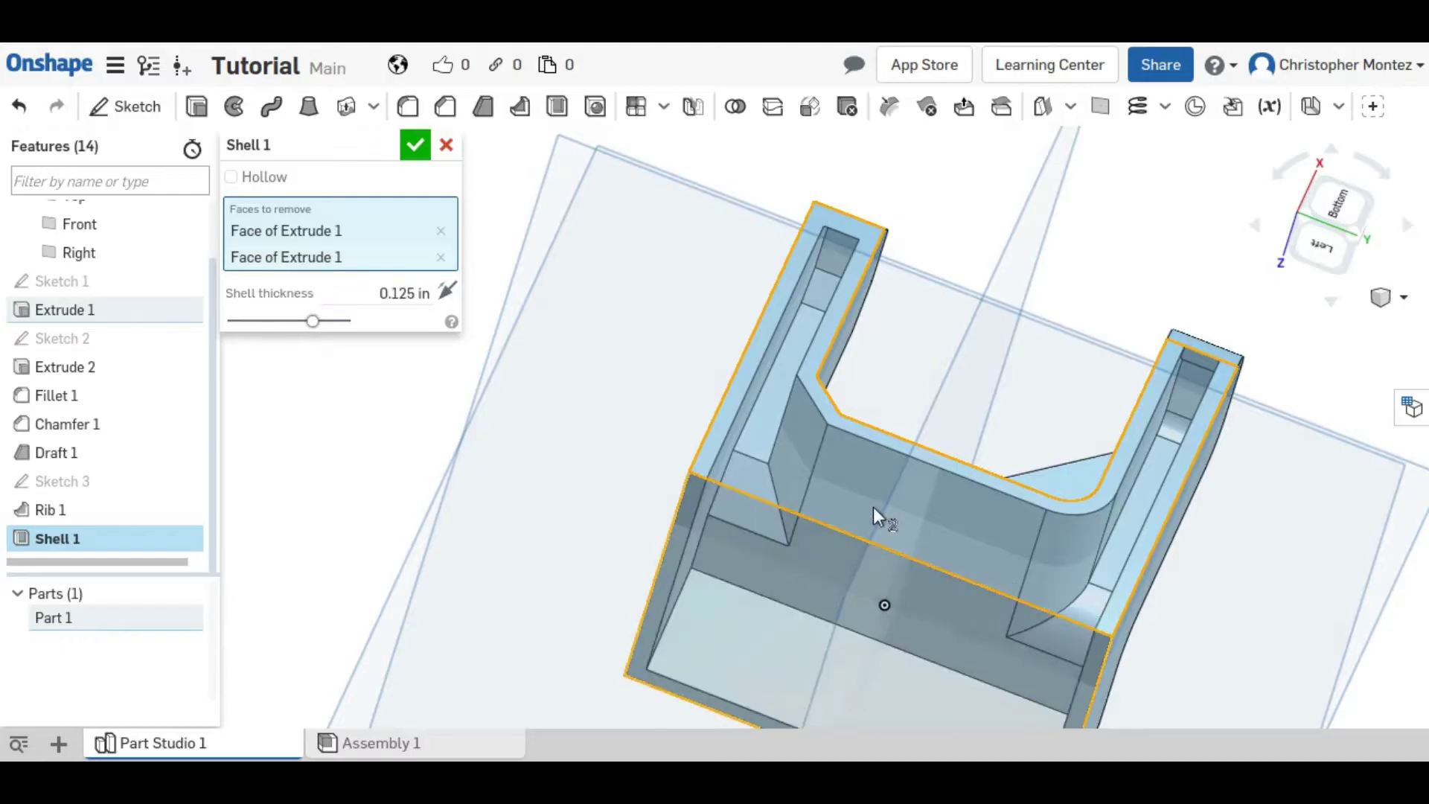
pyautogui.moveTo(898, 447); pyautogui.dragTo(904, 427, button='middle')
pyautogui.moveTo(904, 427); pyautogui.dragTo(975, 426, button='right')
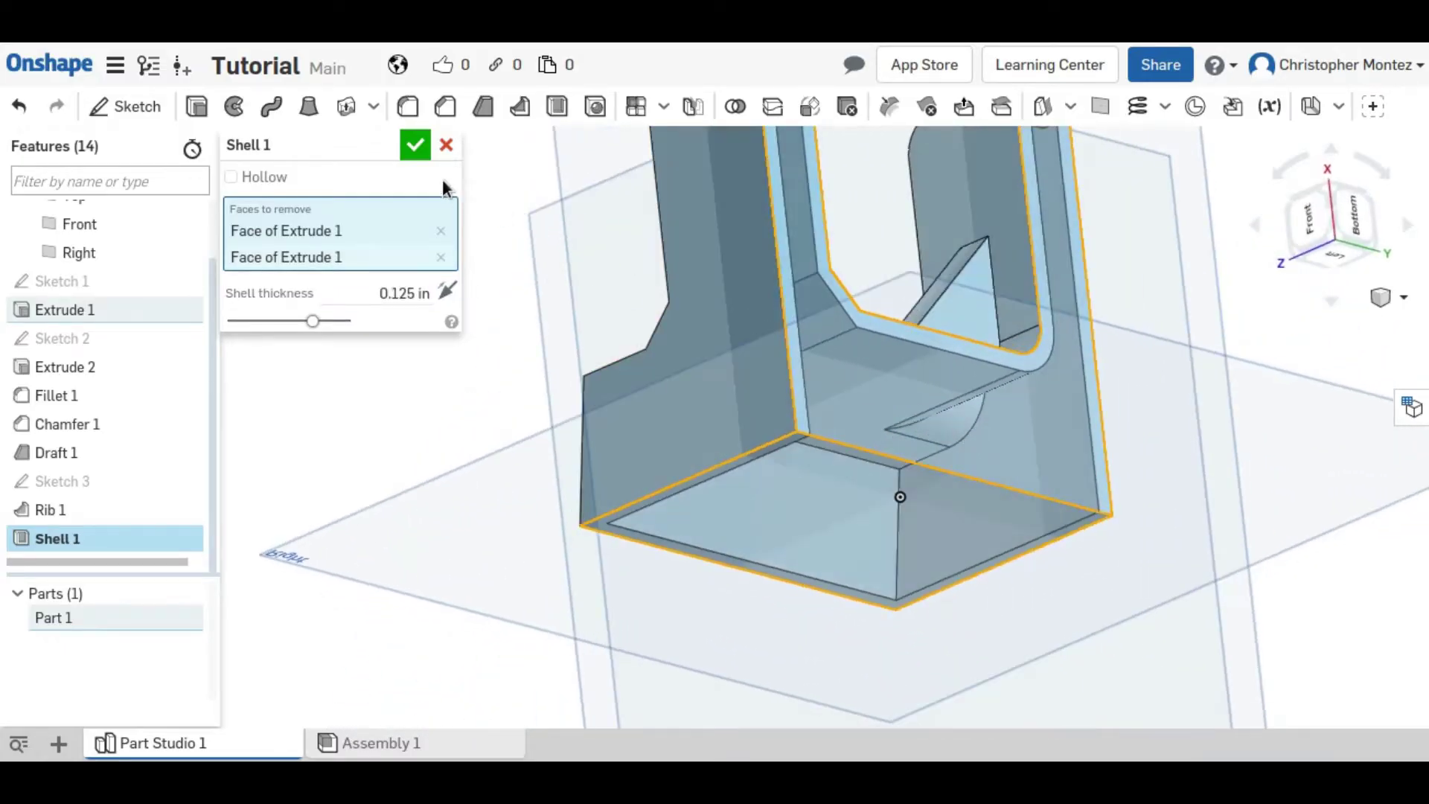
pyautogui.click(426, 149)
pyautogui.moveTo(965, 341); pyautogui.dragTo(932, 445, button='right')
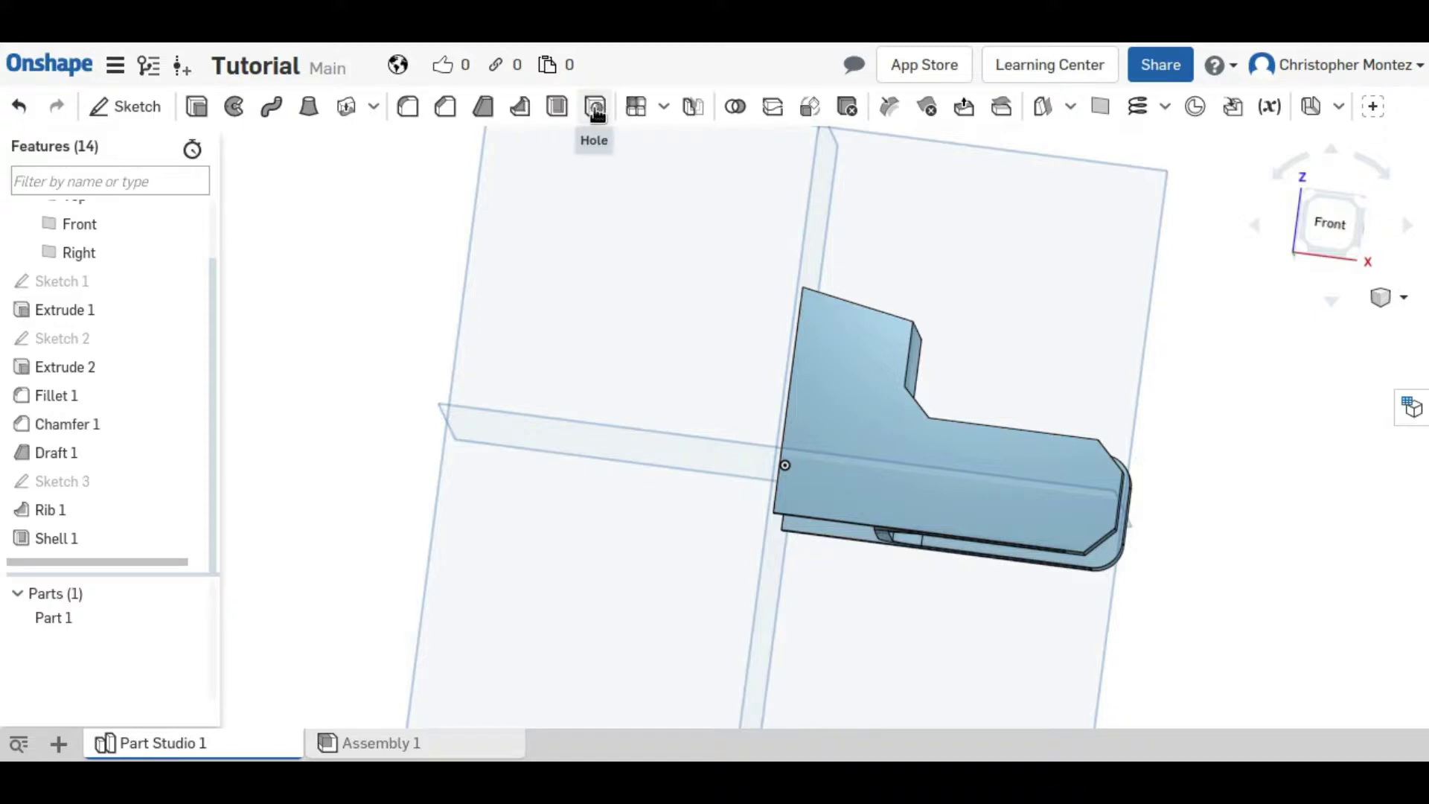
# - Sketch on the bracket's face and place a point on the horizontal centre line
pyautogui.click(127, 108)
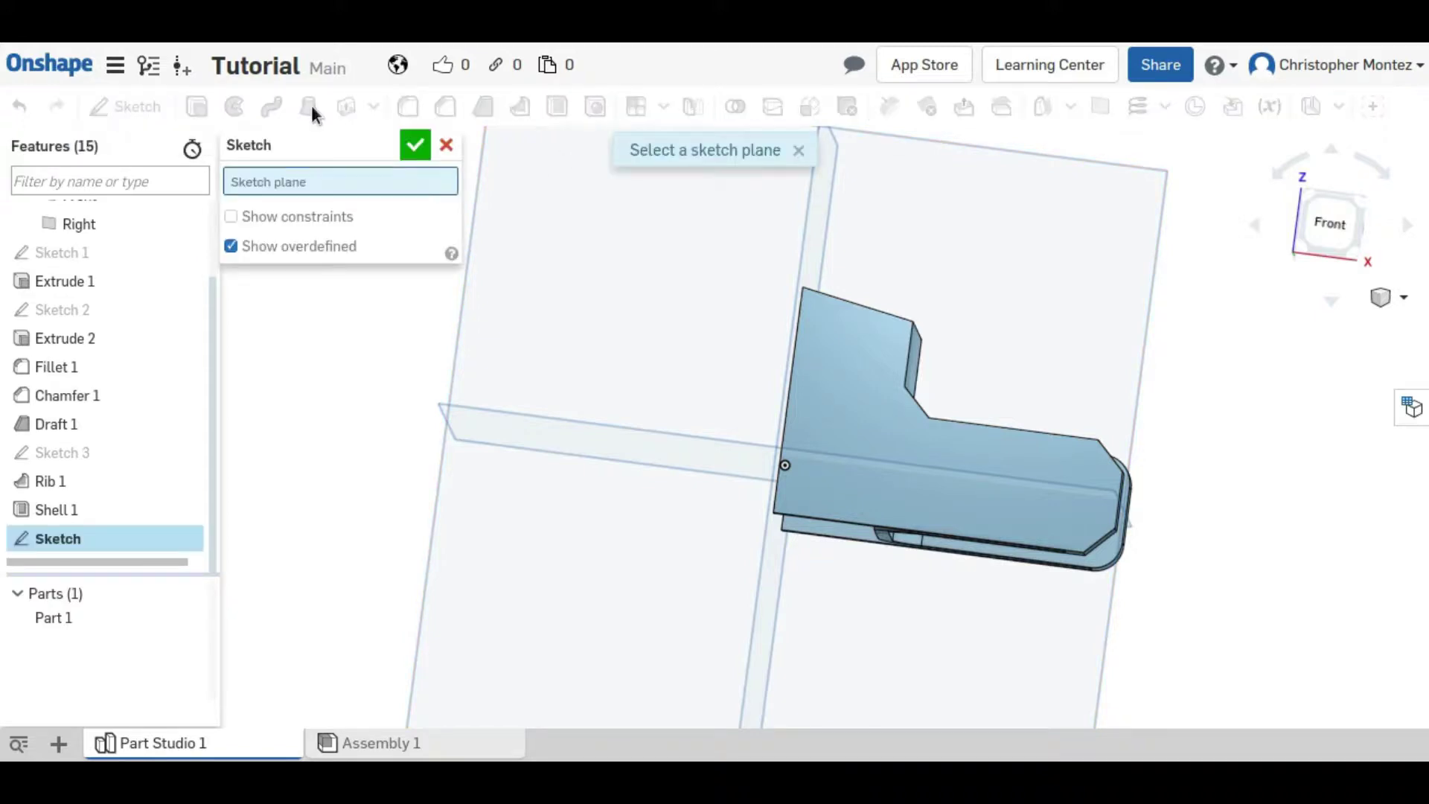
pyautogui.click(968, 454)
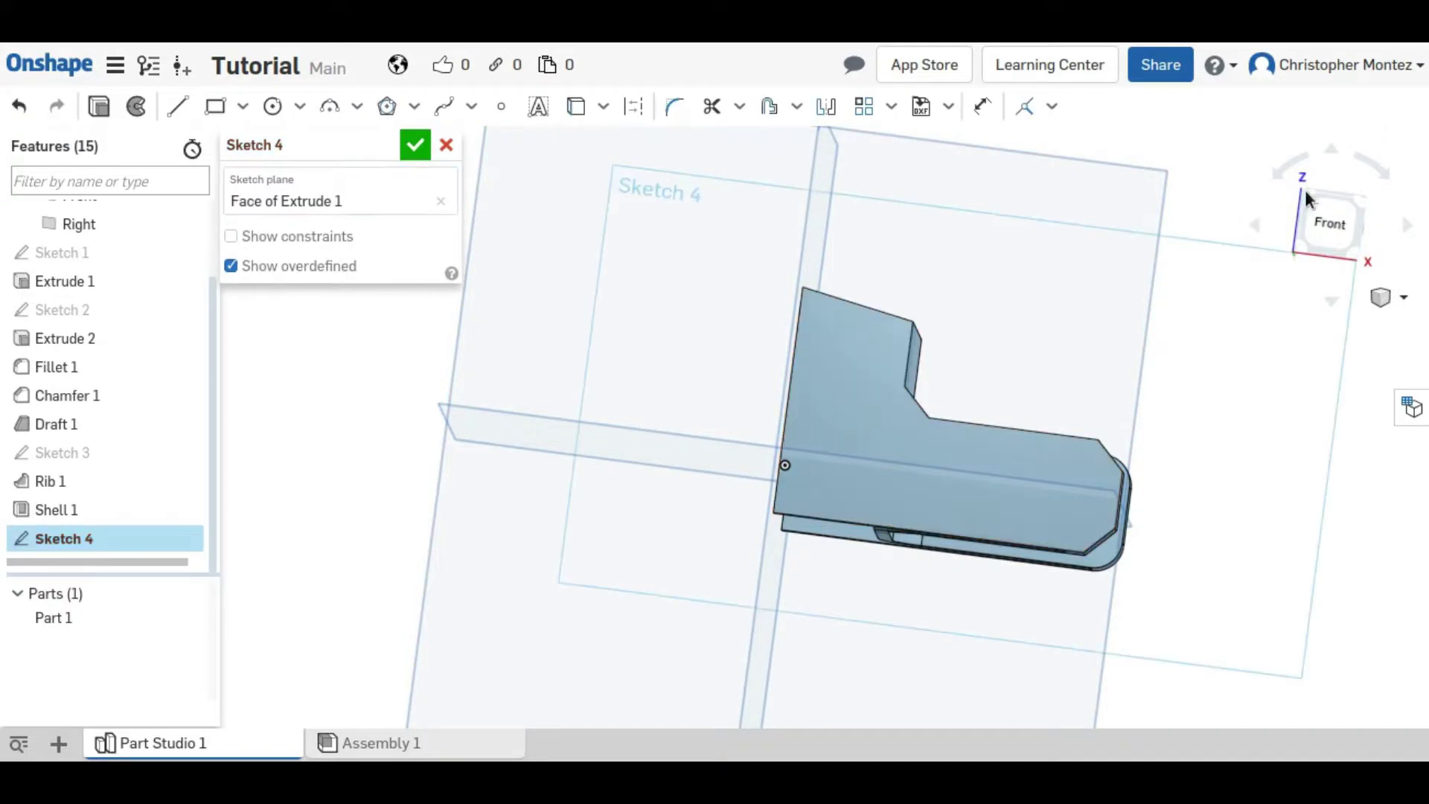
pyautogui.click(1337, 227)
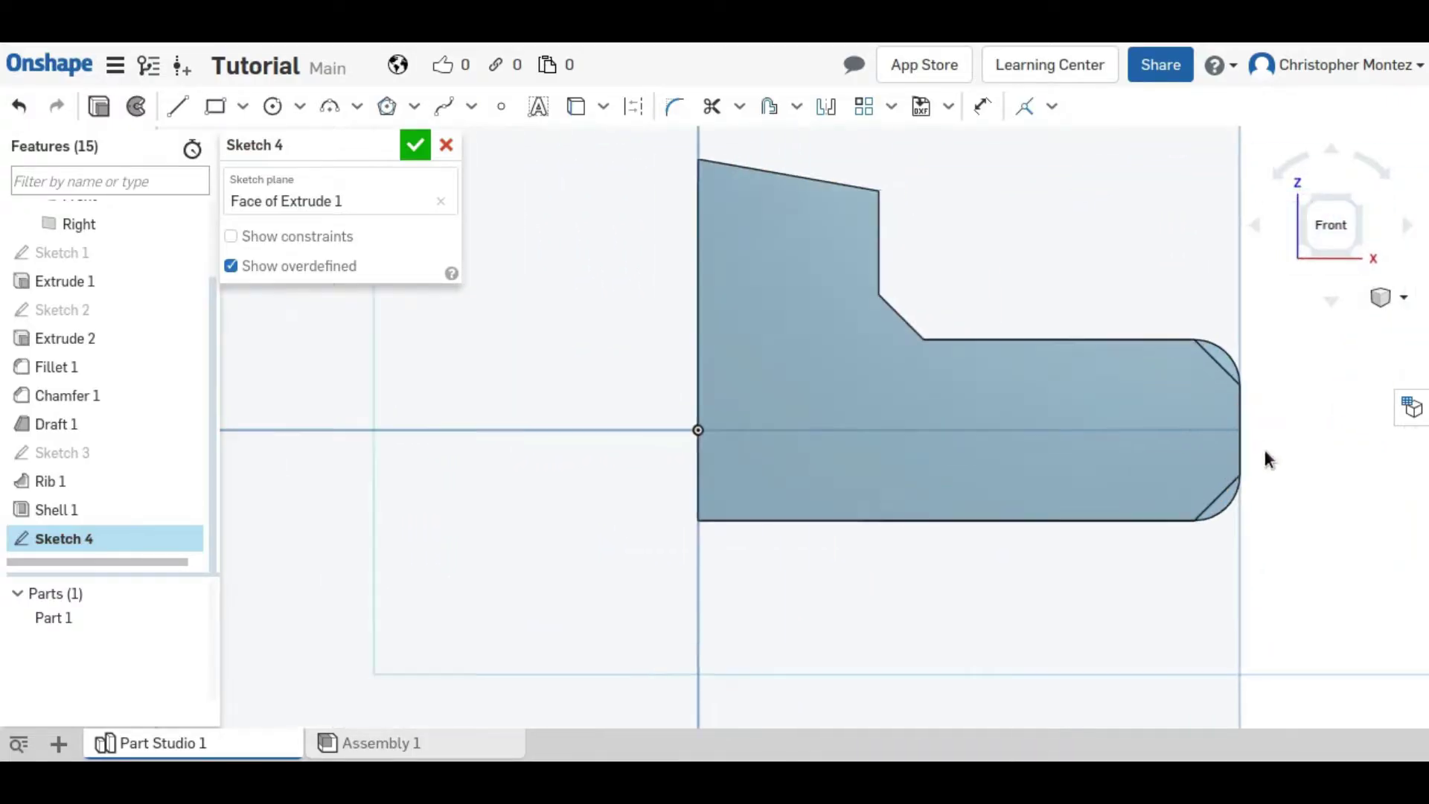
pyautogui.click(501, 105)
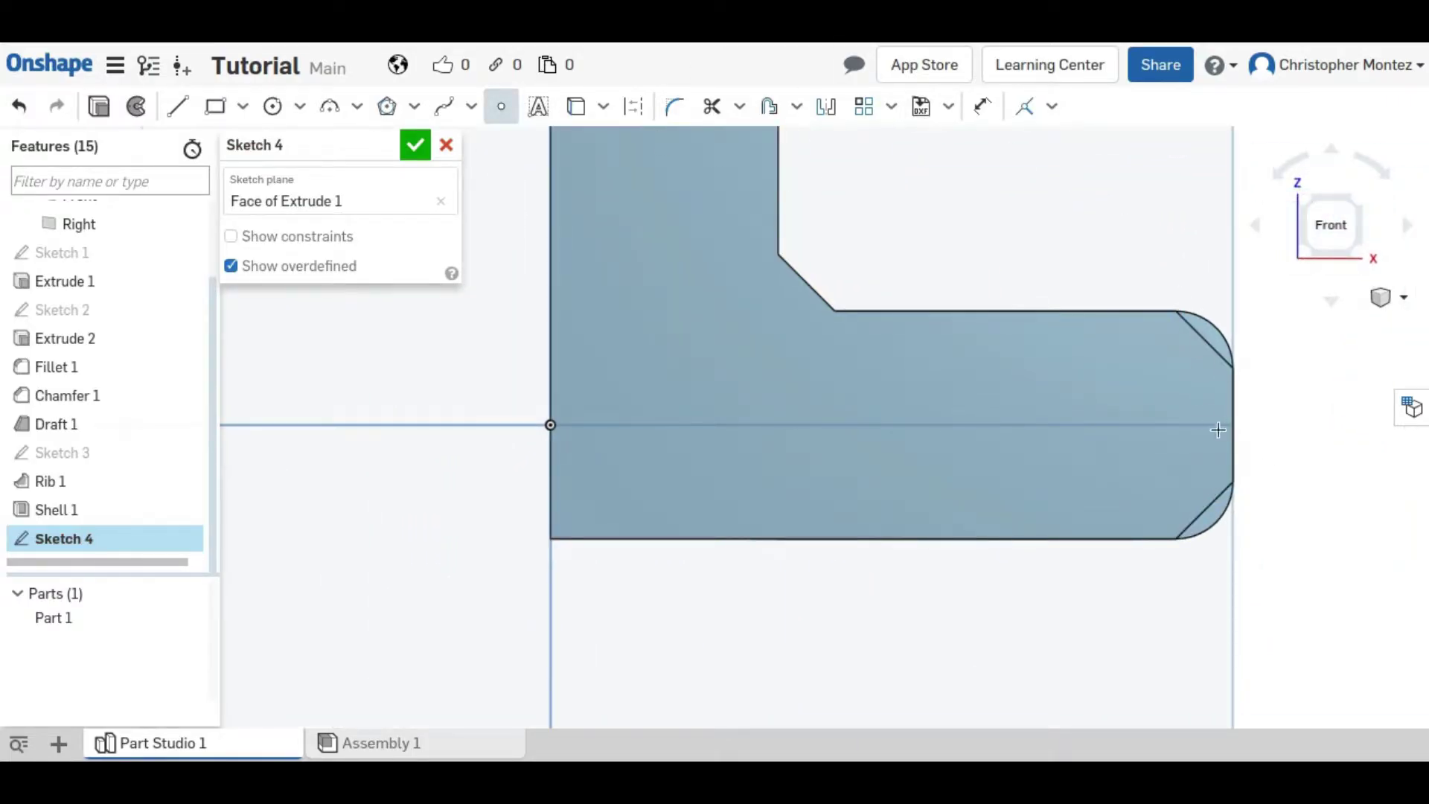
pyautogui.click(1151, 425)
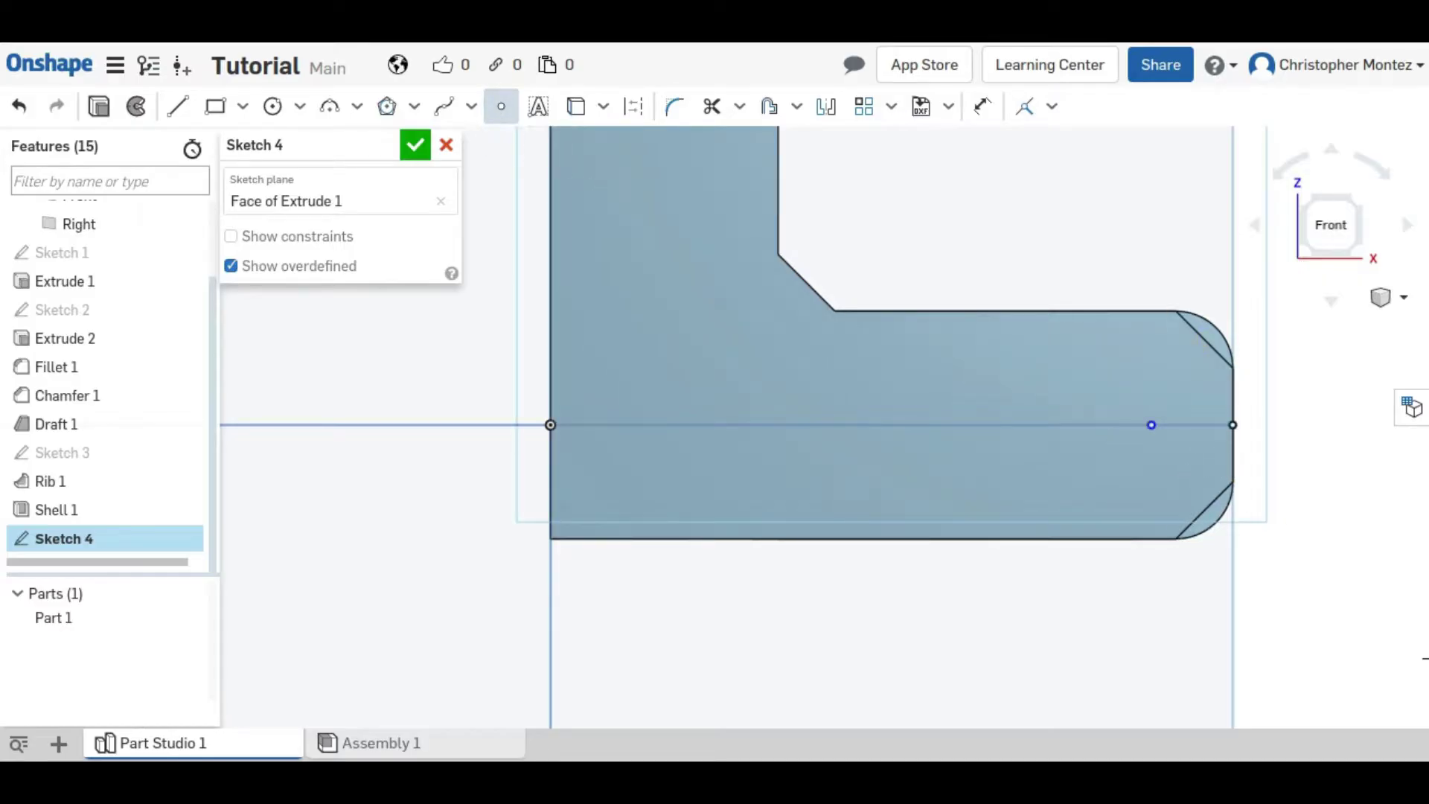
# - Dimension the point 0.5 in from the right edge, close Sketch 4, and start Hole 1
pyautogui.press('d')
pyautogui.click(1233, 465)
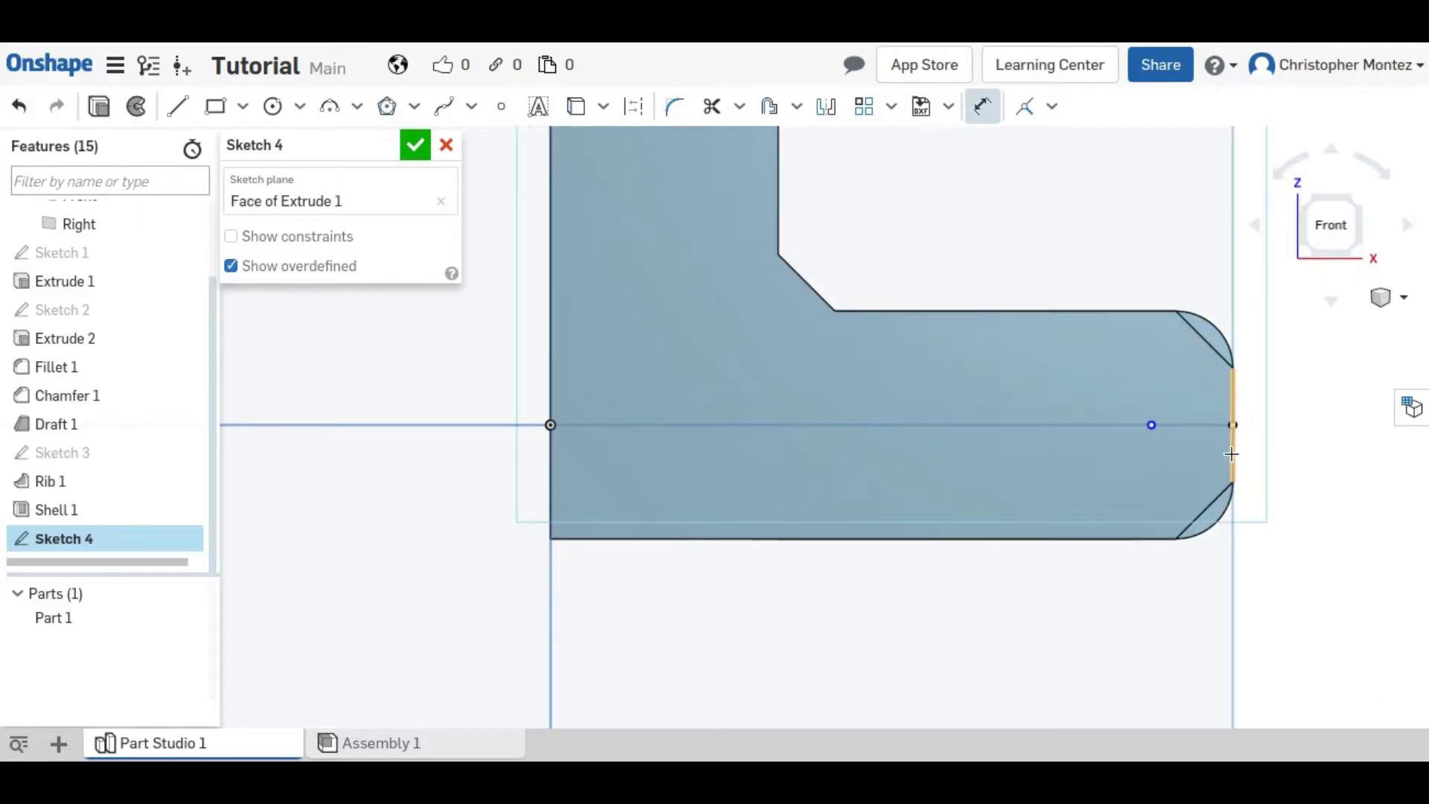
pyautogui.click(1151, 425)
pyautogui.click(1165, 473)
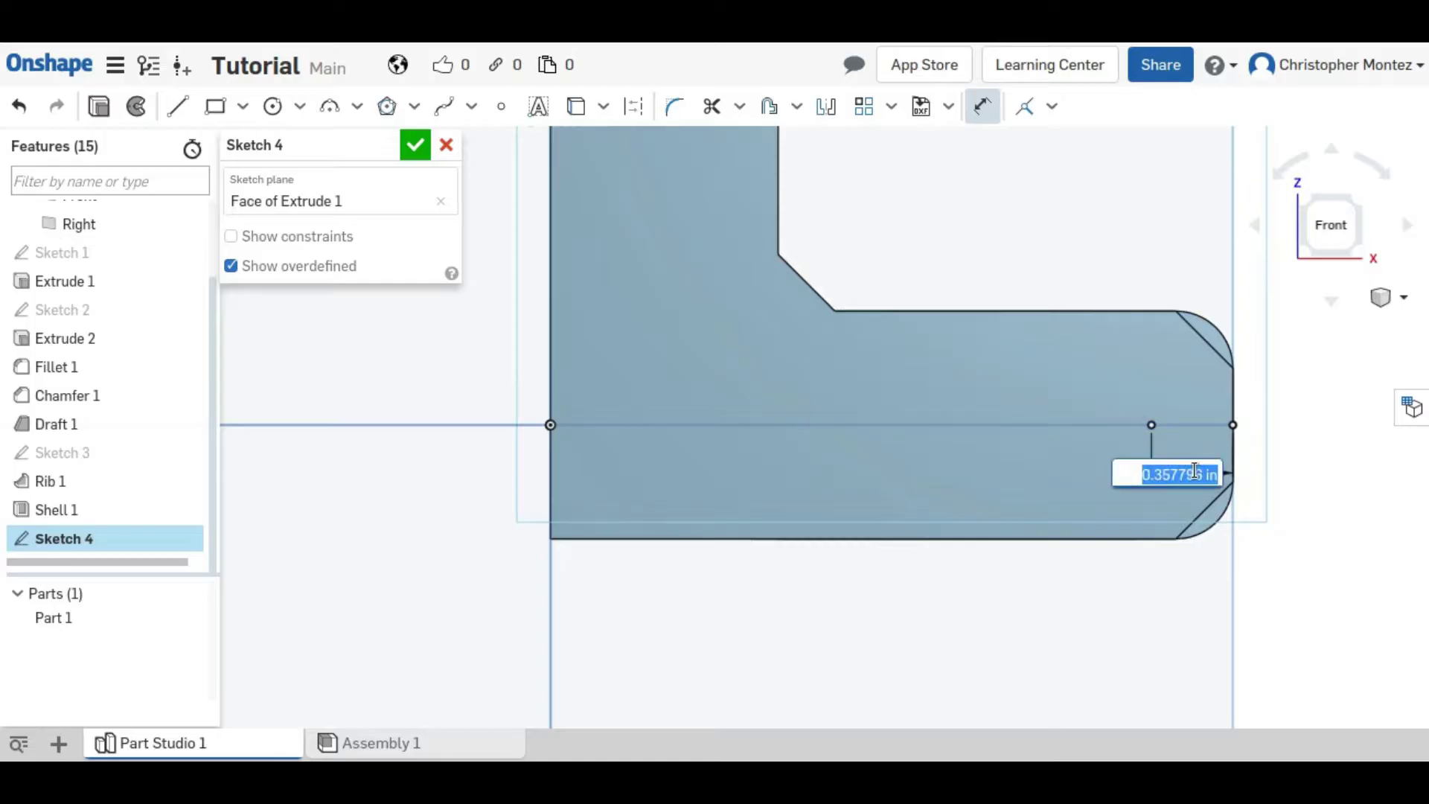
pyautogui.write('0.5')
pyautogui.press('Return')
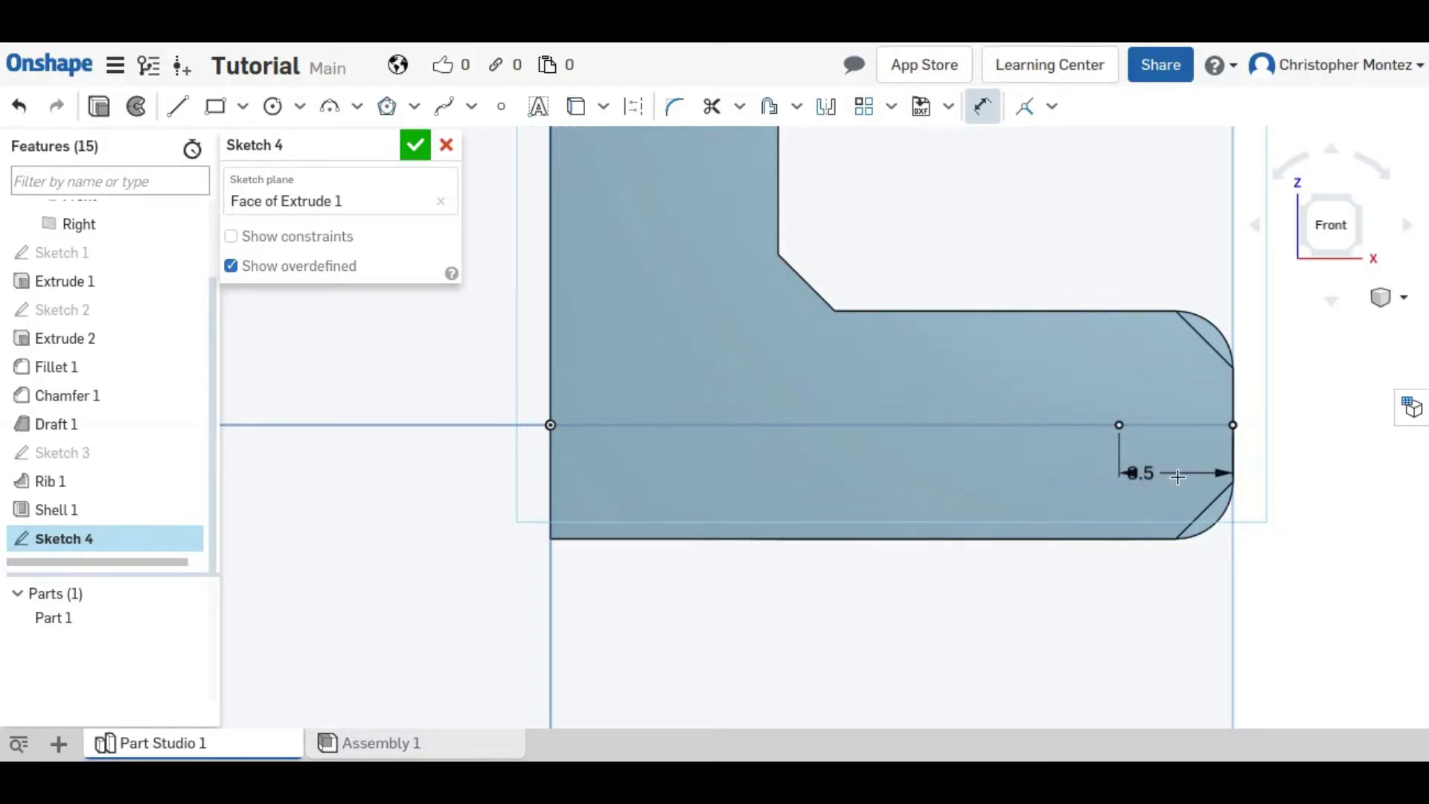
pyautogui.moveTo(1178, 476); pyautogui.dragTo(1168, 402)
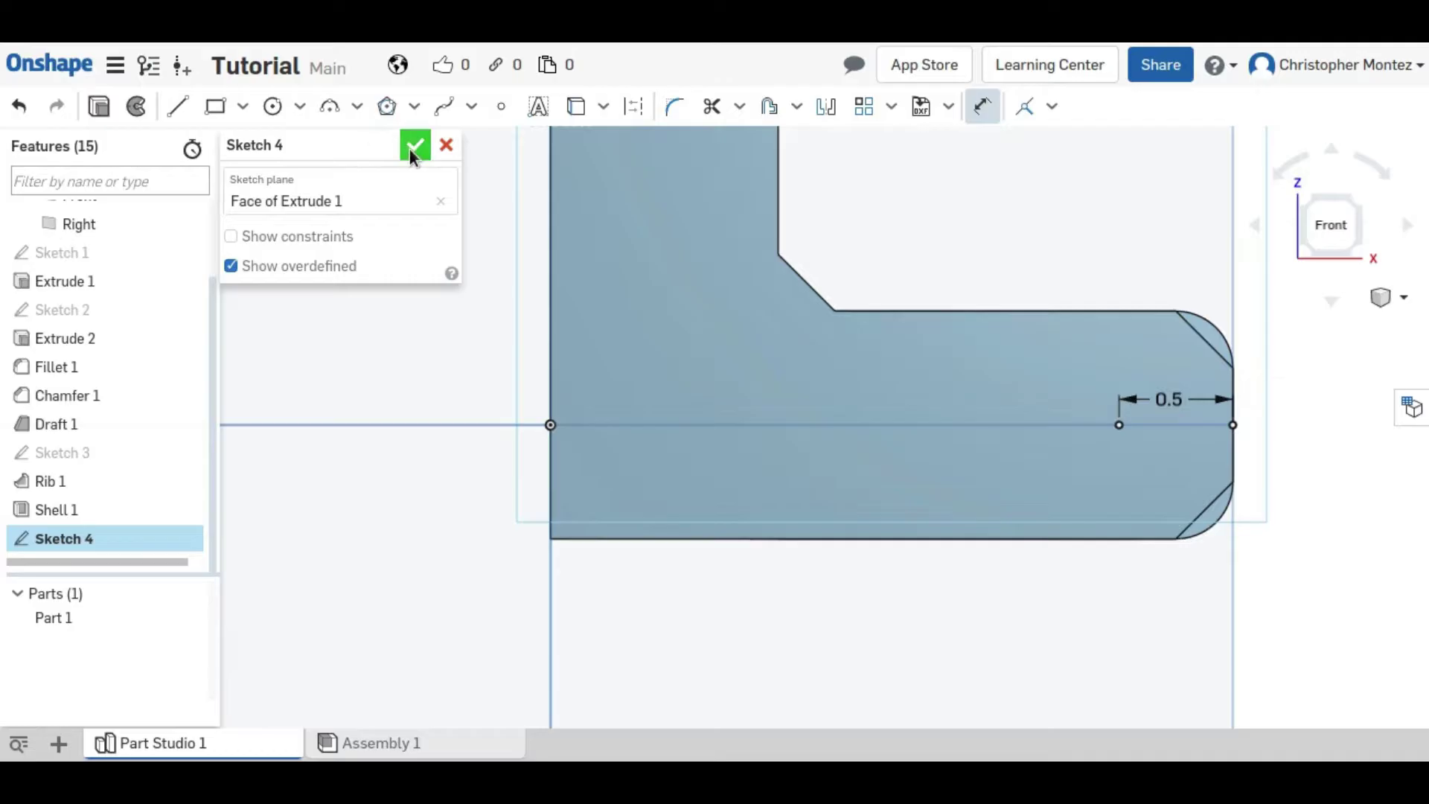
pyautogui.click(414, 147)
pyautogui.click(596, 107)
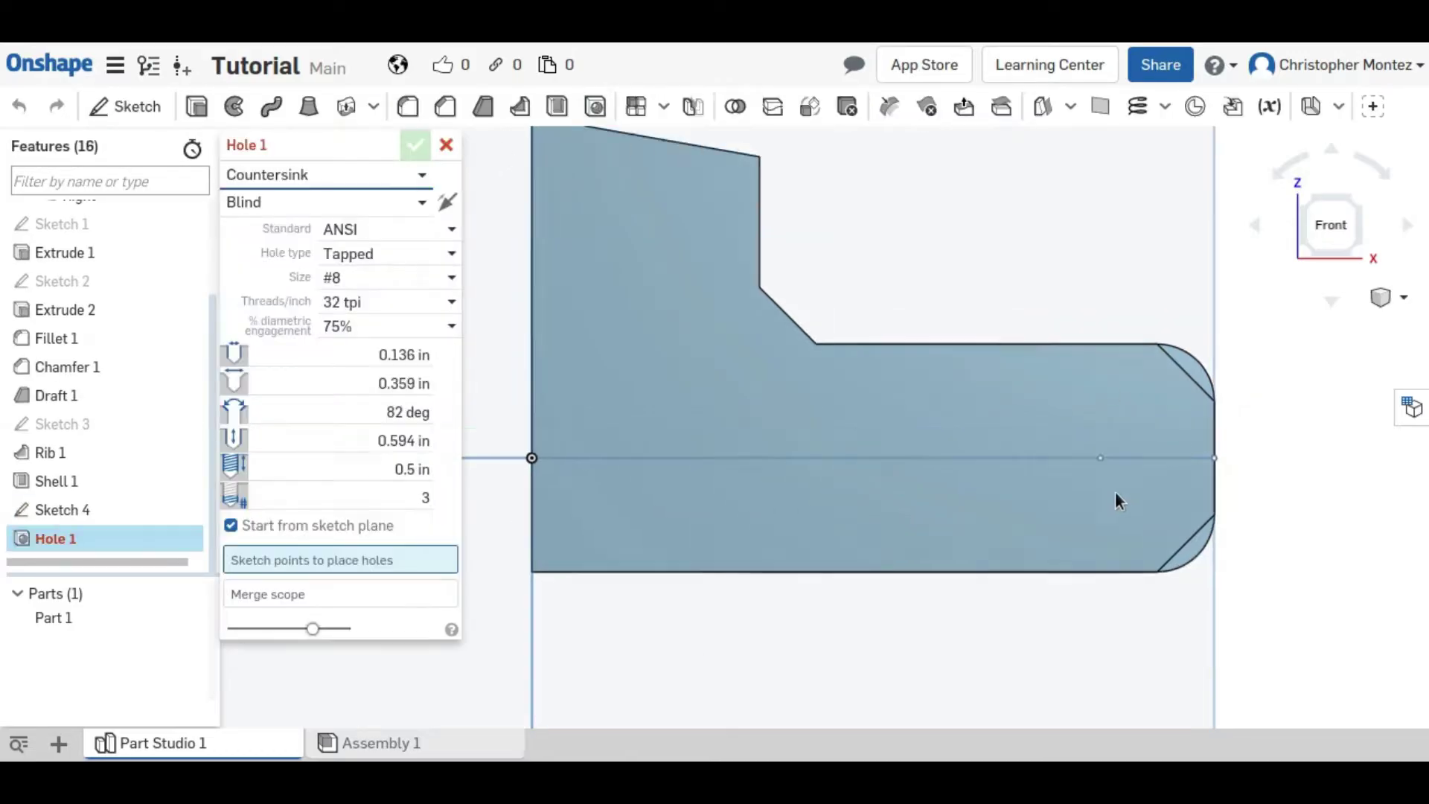
# - Place Hole 1 at both Sketch 4 points on the bracket
pyautogui.moveTo(1115, 492); pyautogui.dragTo(923, 516, button='right')
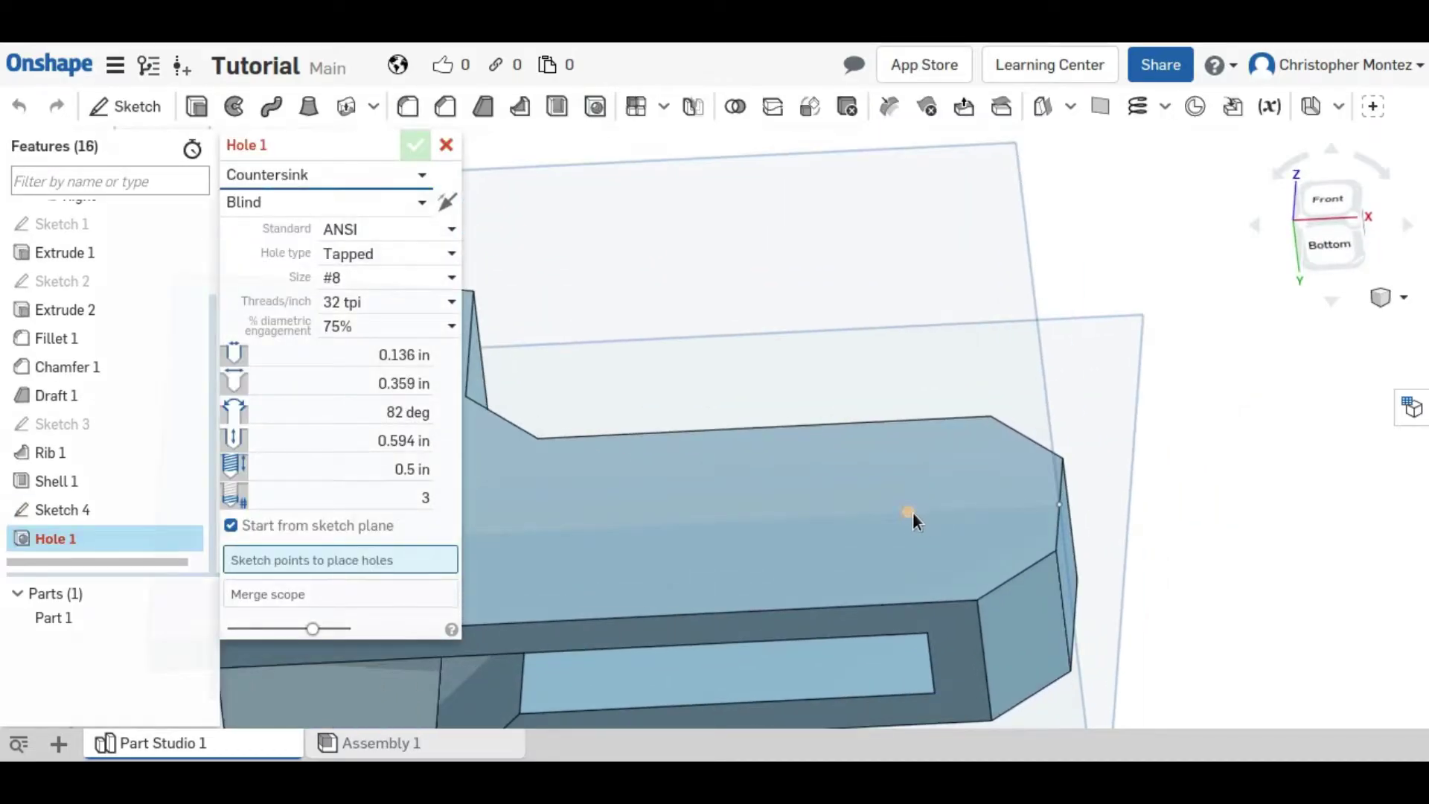
pyautogui.click(908, 513)
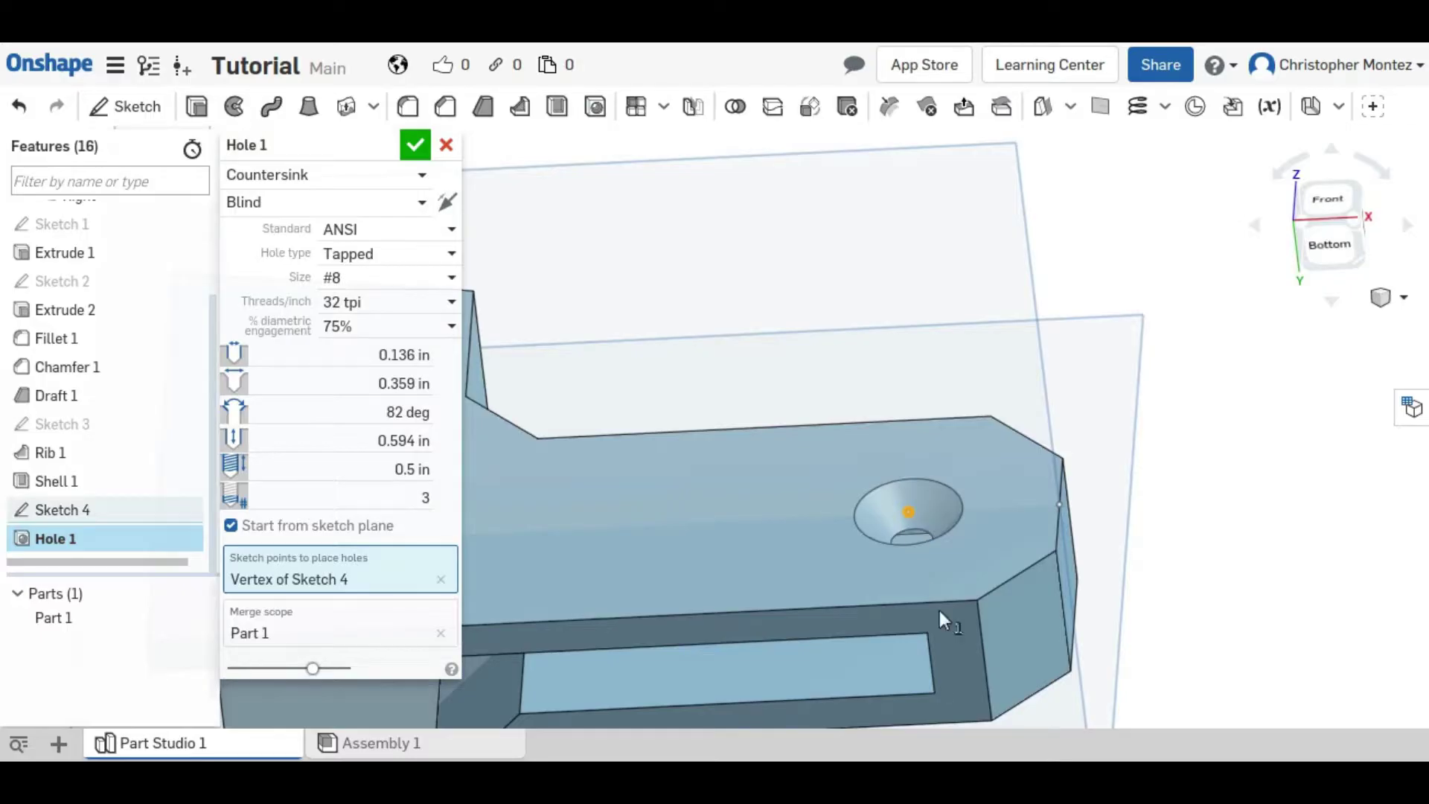
pyautogui.click(1060, 504)
pyautogui.moveTo(1070, 553); pyautogui.dragTo(978, 400, button='right')
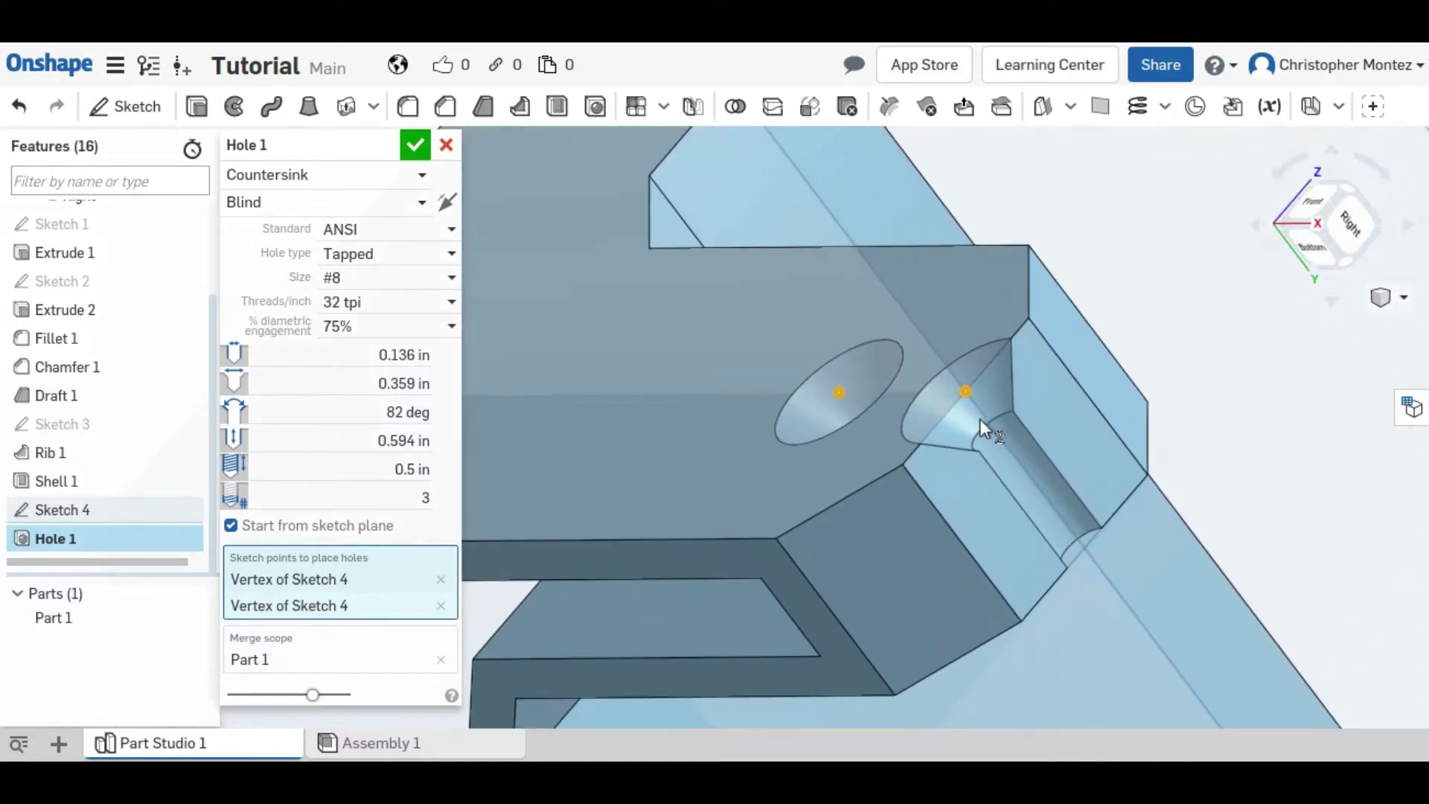
# - Make the holes Simple, Through, with a Custom standard at 0.136 in diameter
pyautogui.click(387, 178)
pyautogui.click(387, 210)
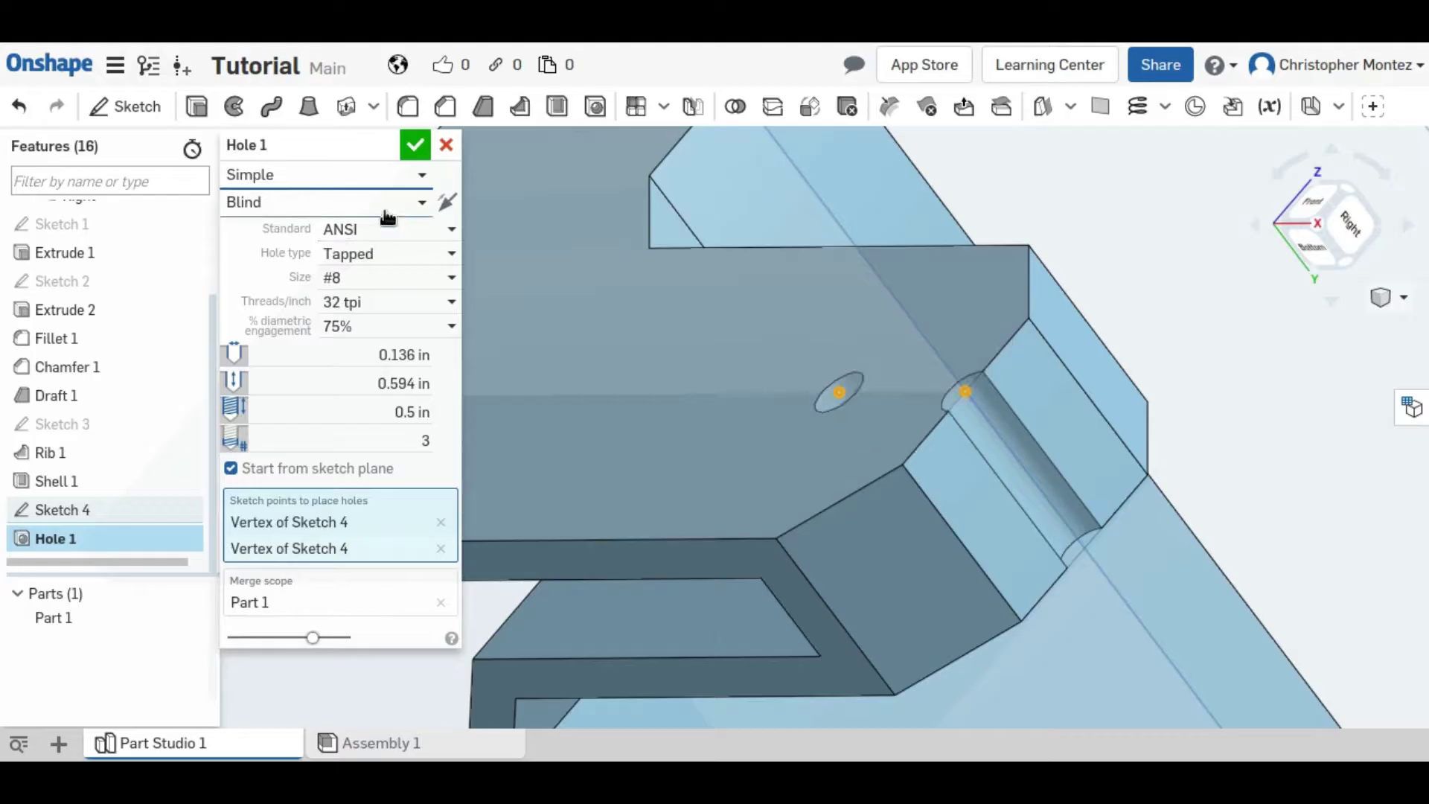
pyautogui.click(388, 215)
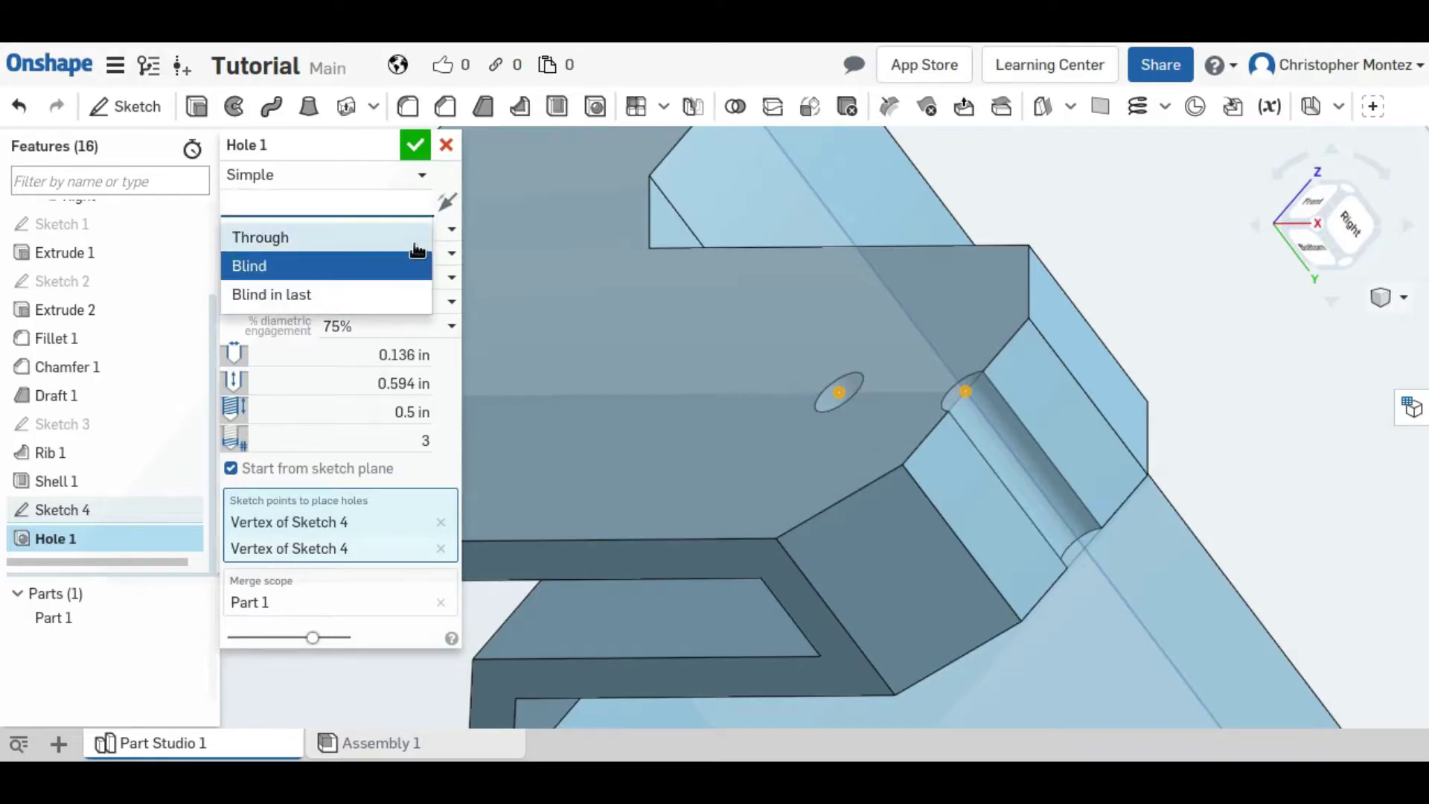
pyautogui.click(415, 241)
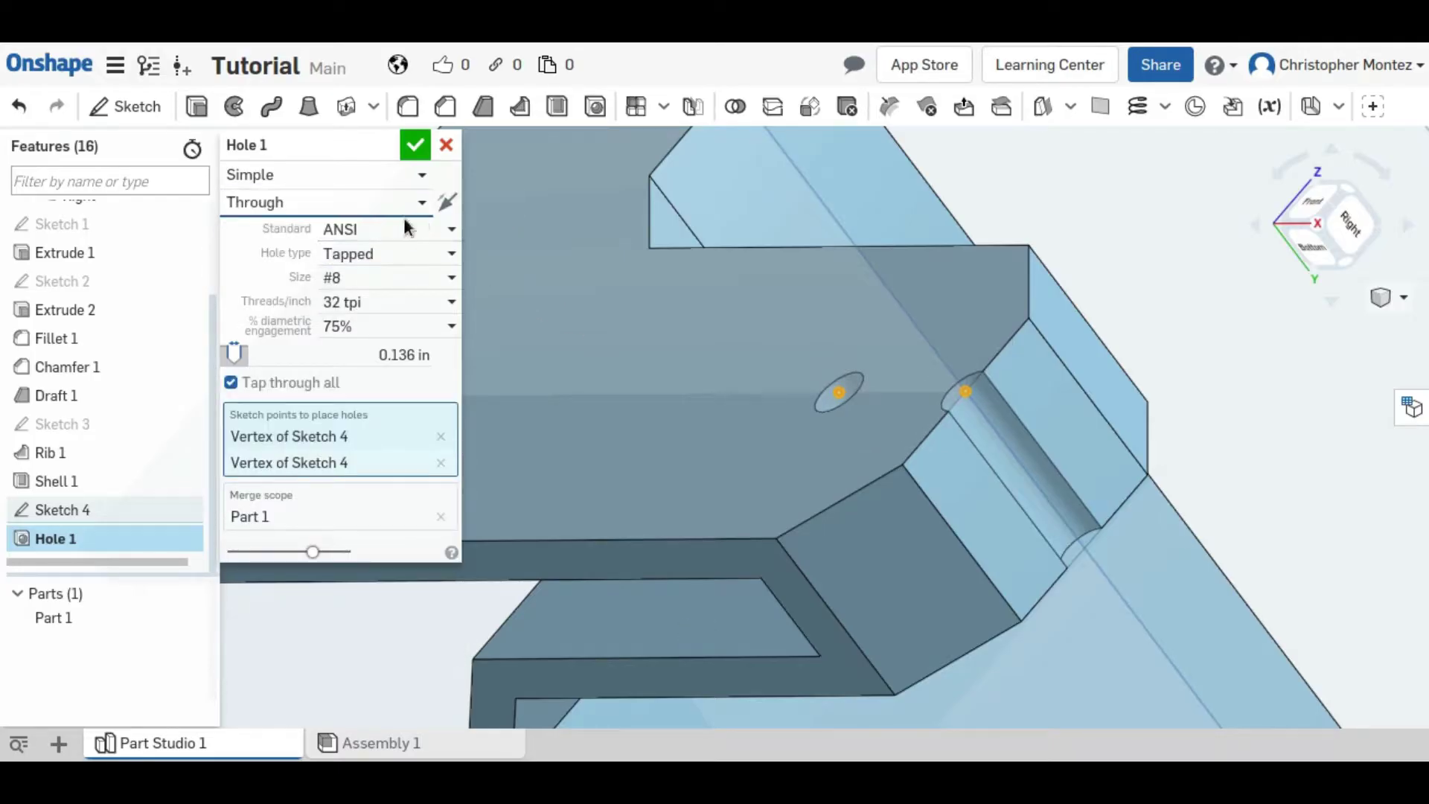
pyautogui.click(400, 237)
pyautogui.click(354, 262)
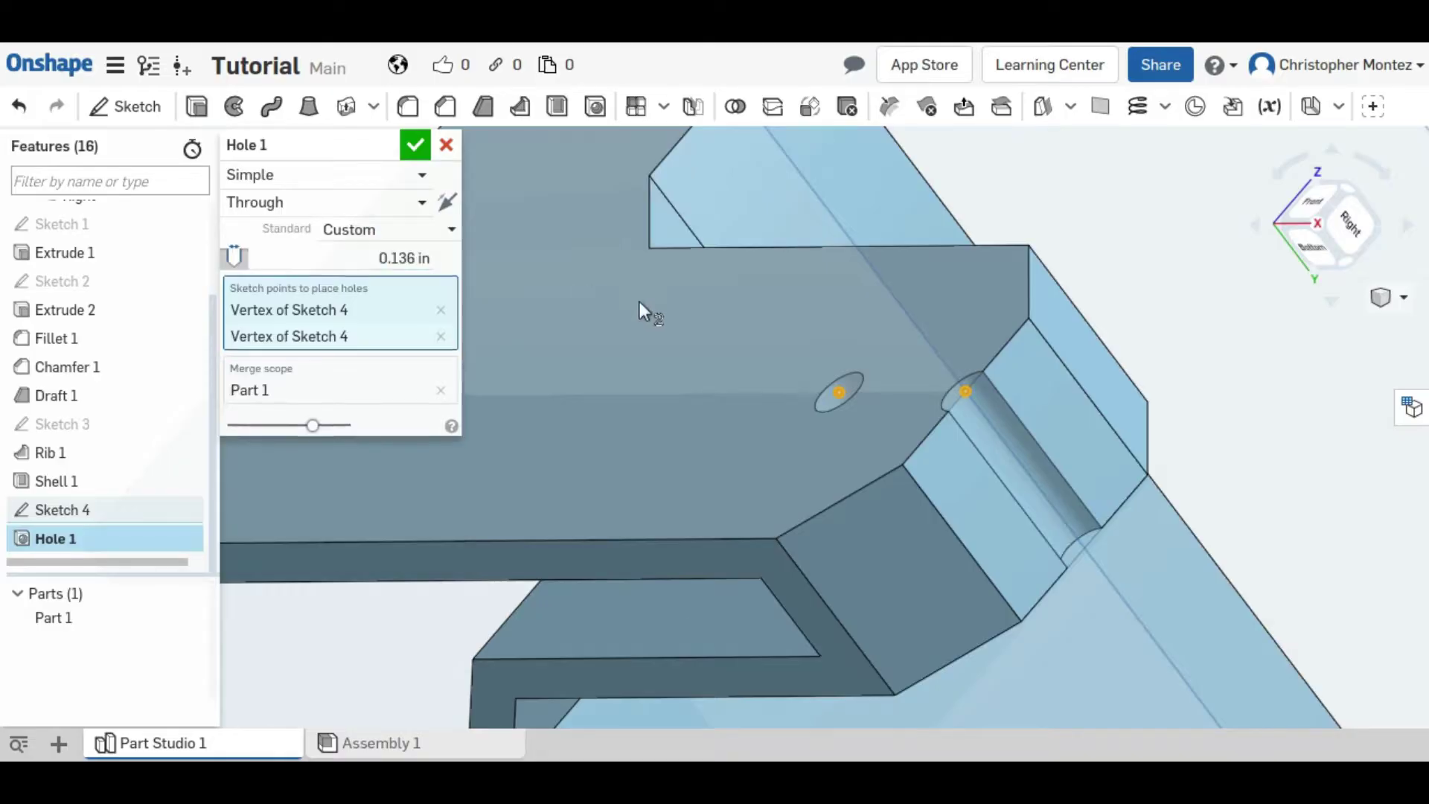
pyautogui.moveTo(968, 453); pyautogui.dragTo(798, 301, button='right')
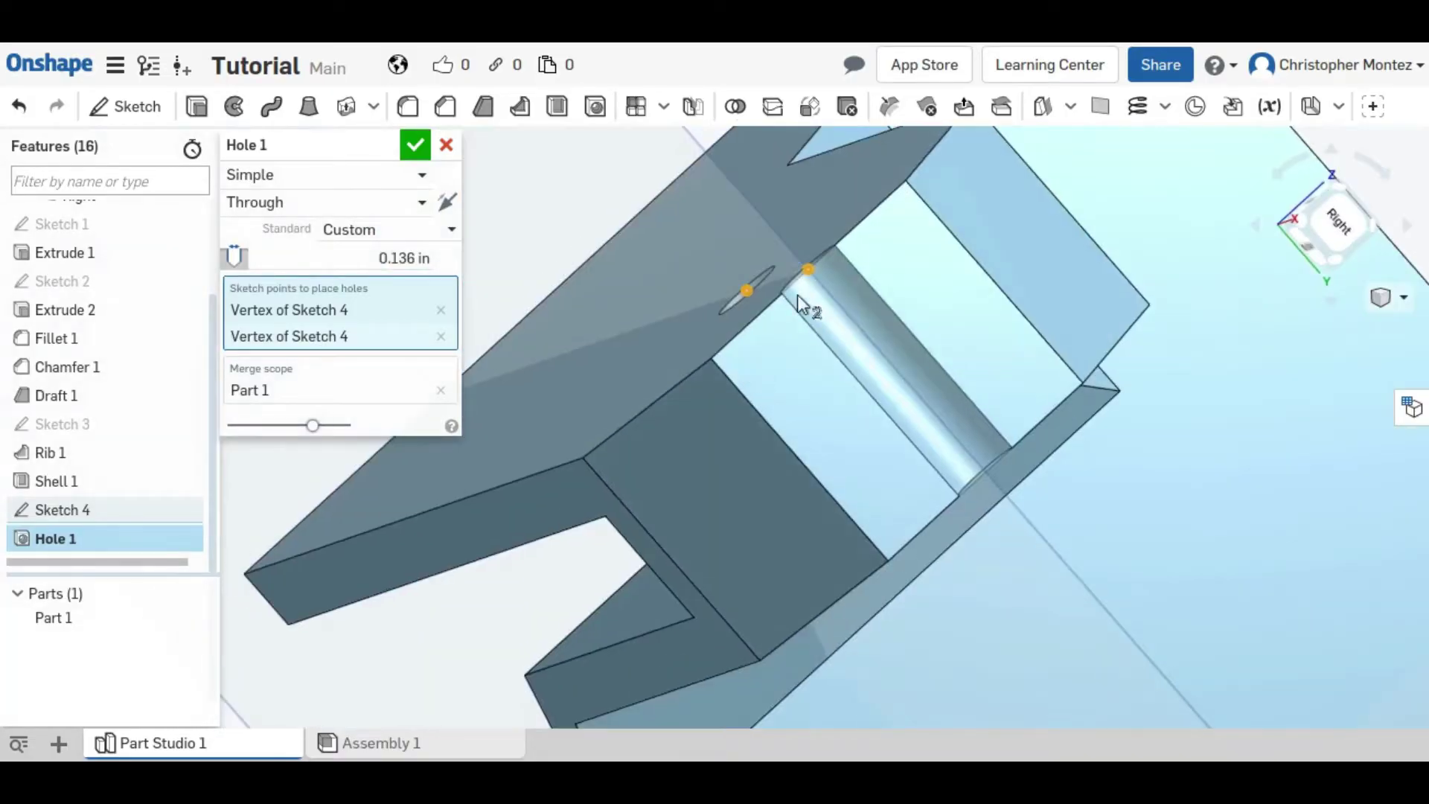
pyautogui.moveTo(946, 471); pyautogui.dragTo(726, 344, button='right')
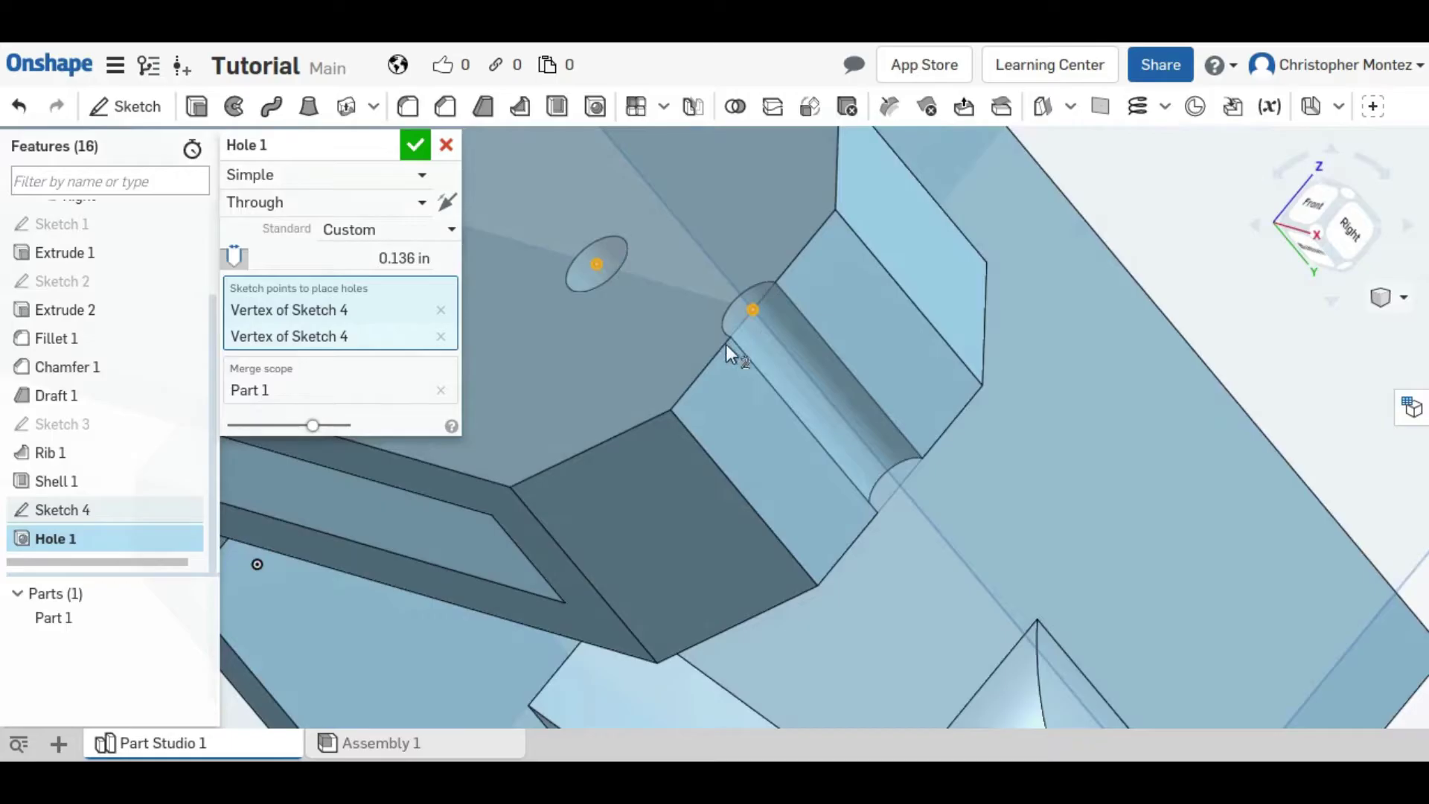
pyautogui.click(357, 202)
pyautogui.moveTo(675, 430); pyautogui.dragTo(971, 560, button='right')
pyautogui.moveTo(971, 552); pyautogui.dragTo(295, 297, button='middle')
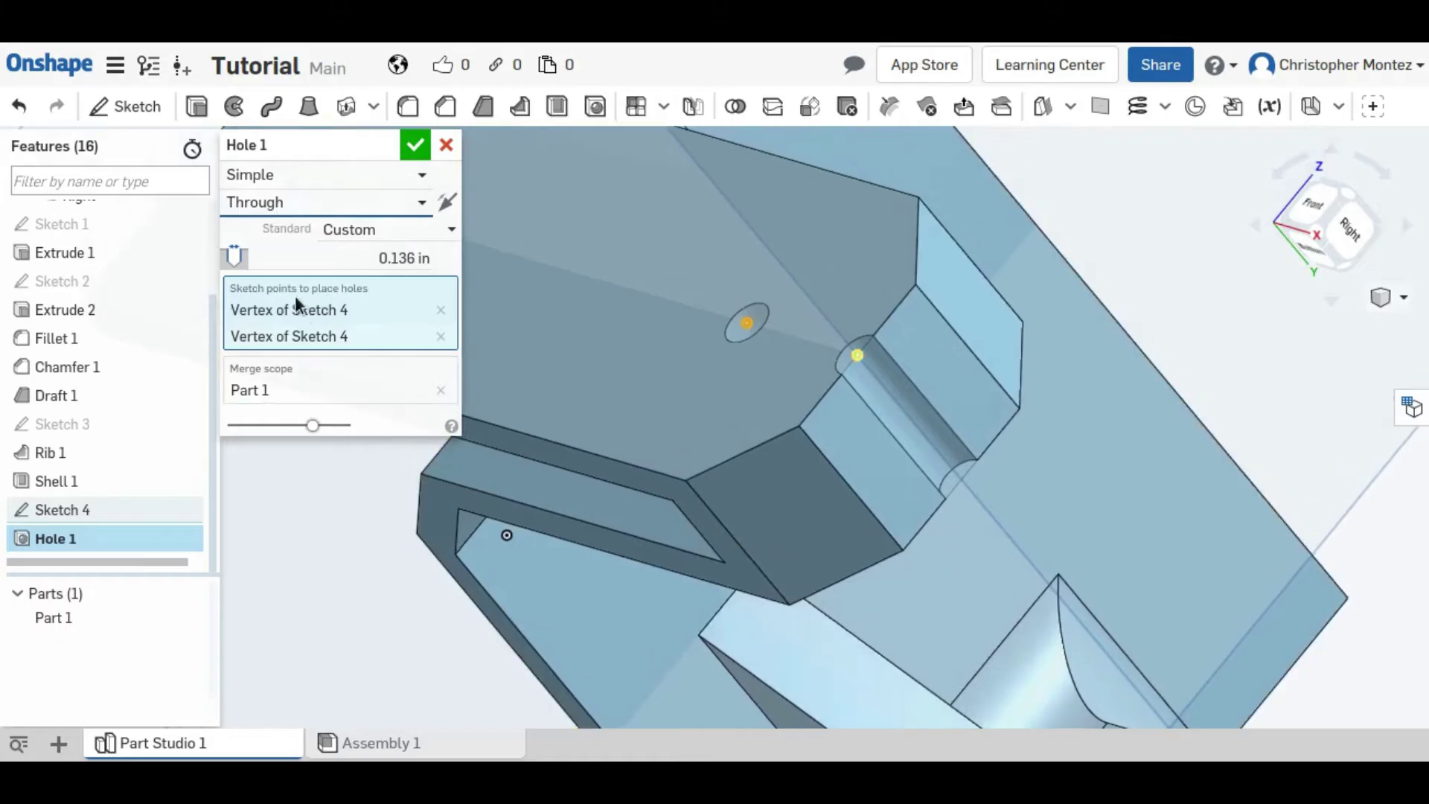
pyautogui.click(296, 207)
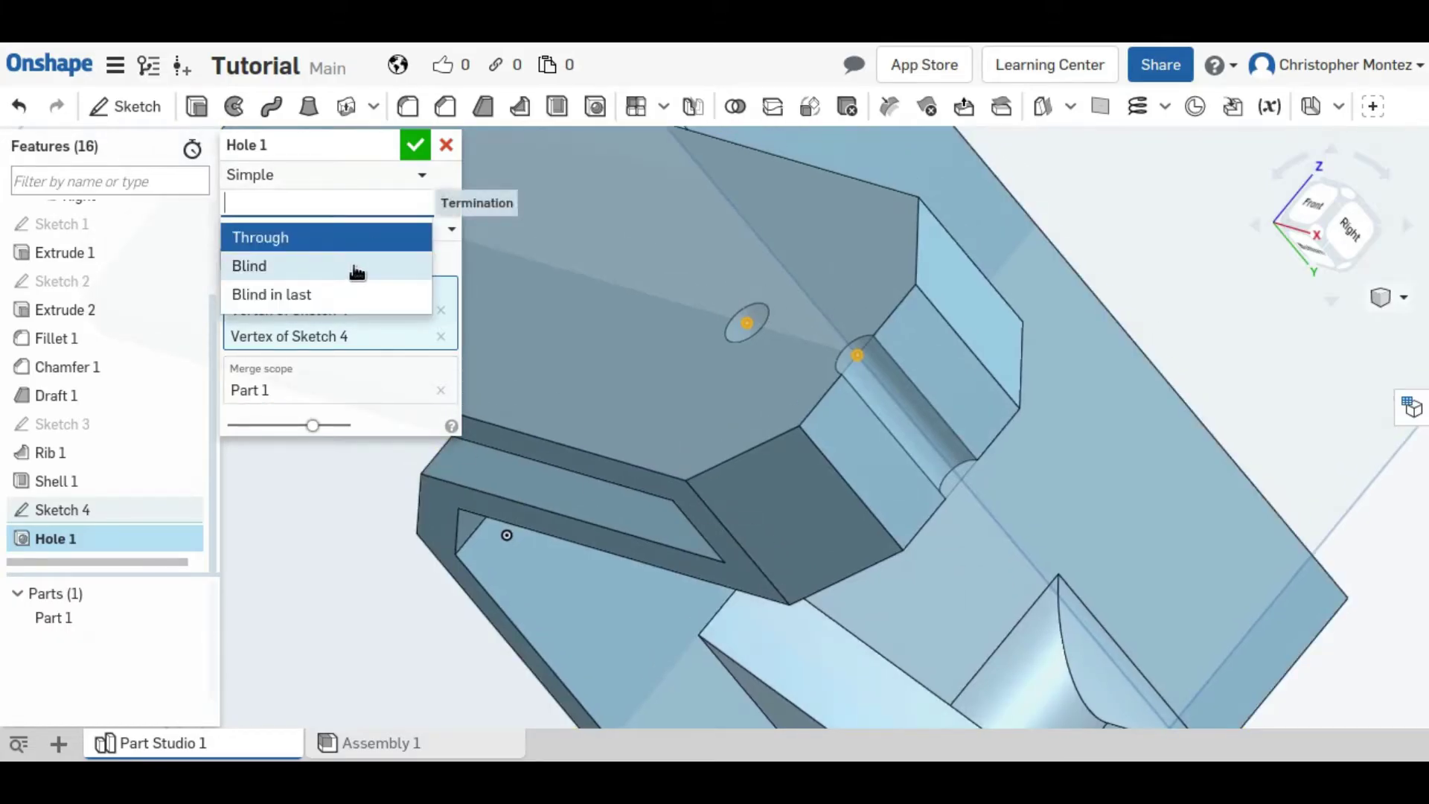
pyautogui.click(357, 268)
pyautogui.click(365, 281)
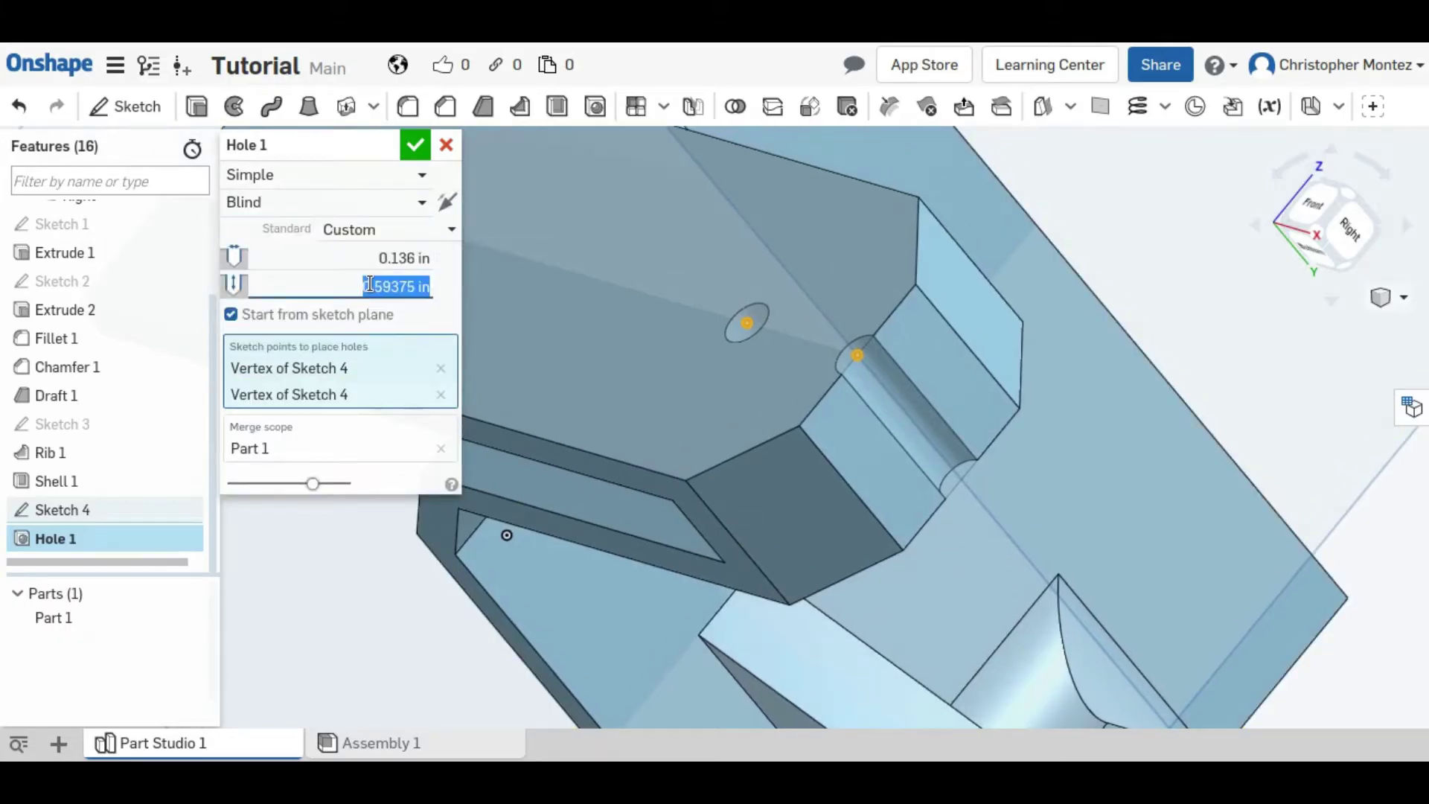
pyautogui.write('0')
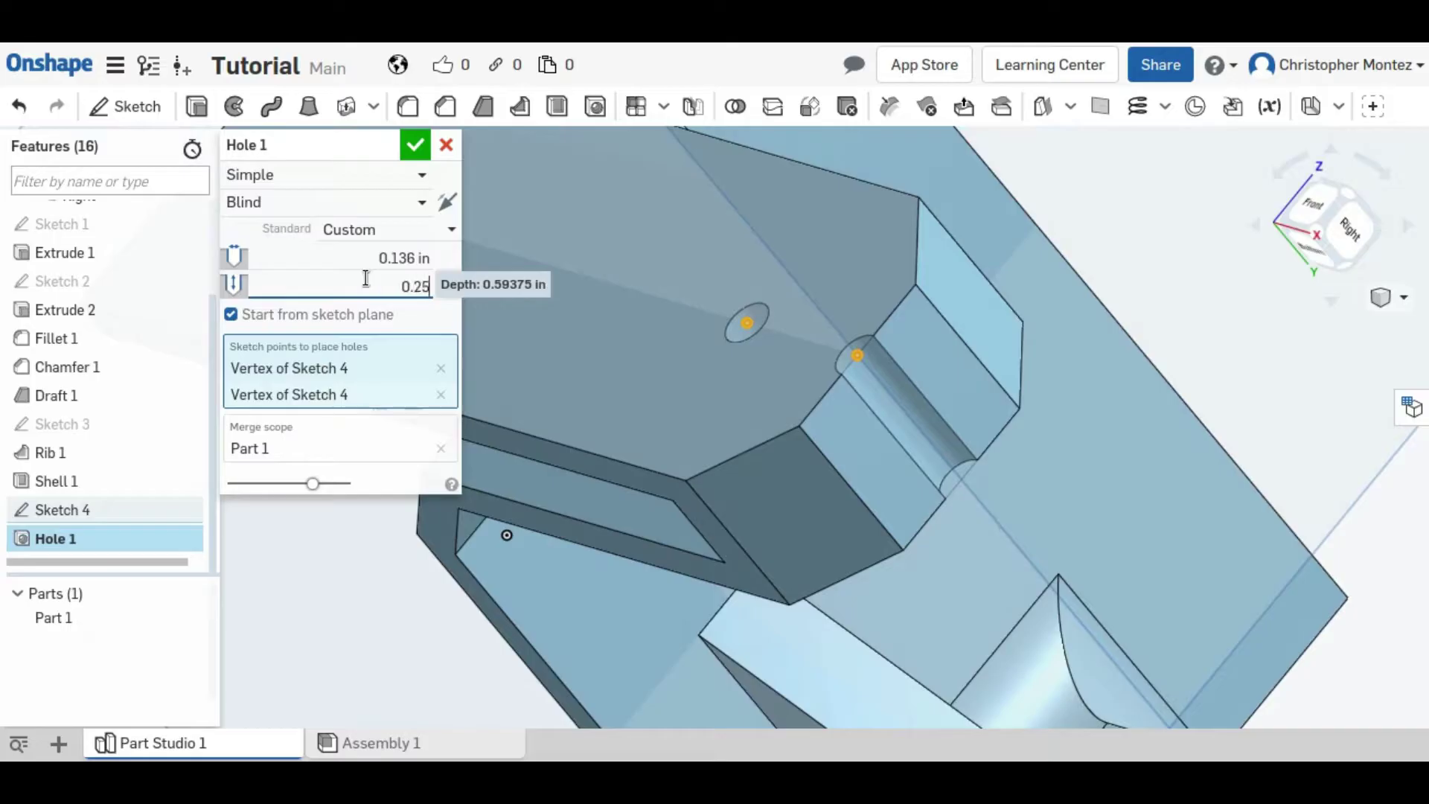
pyautogui.write('.25')
pyautogui.press('Return')
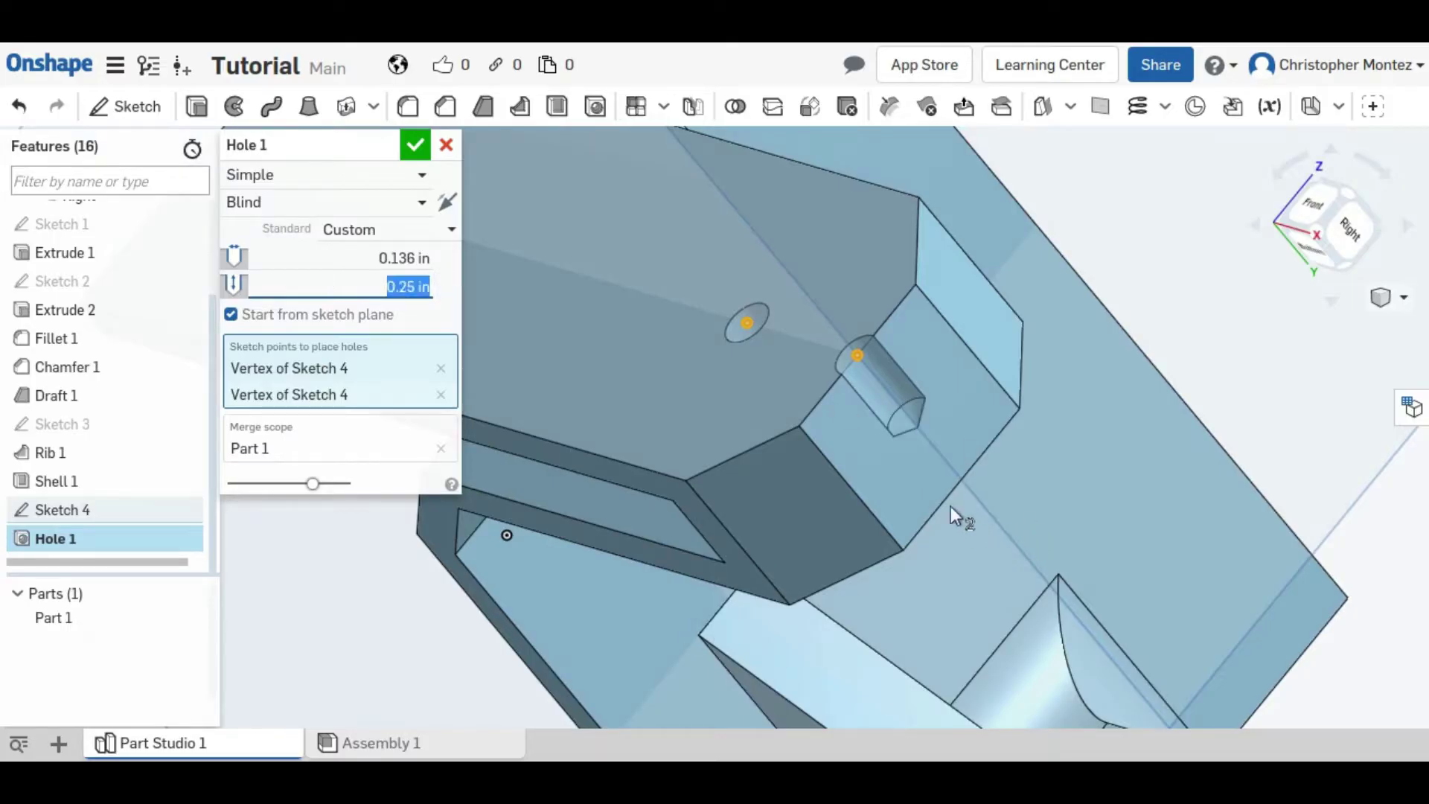
pyautogui.scroll(-3, 854, 357)
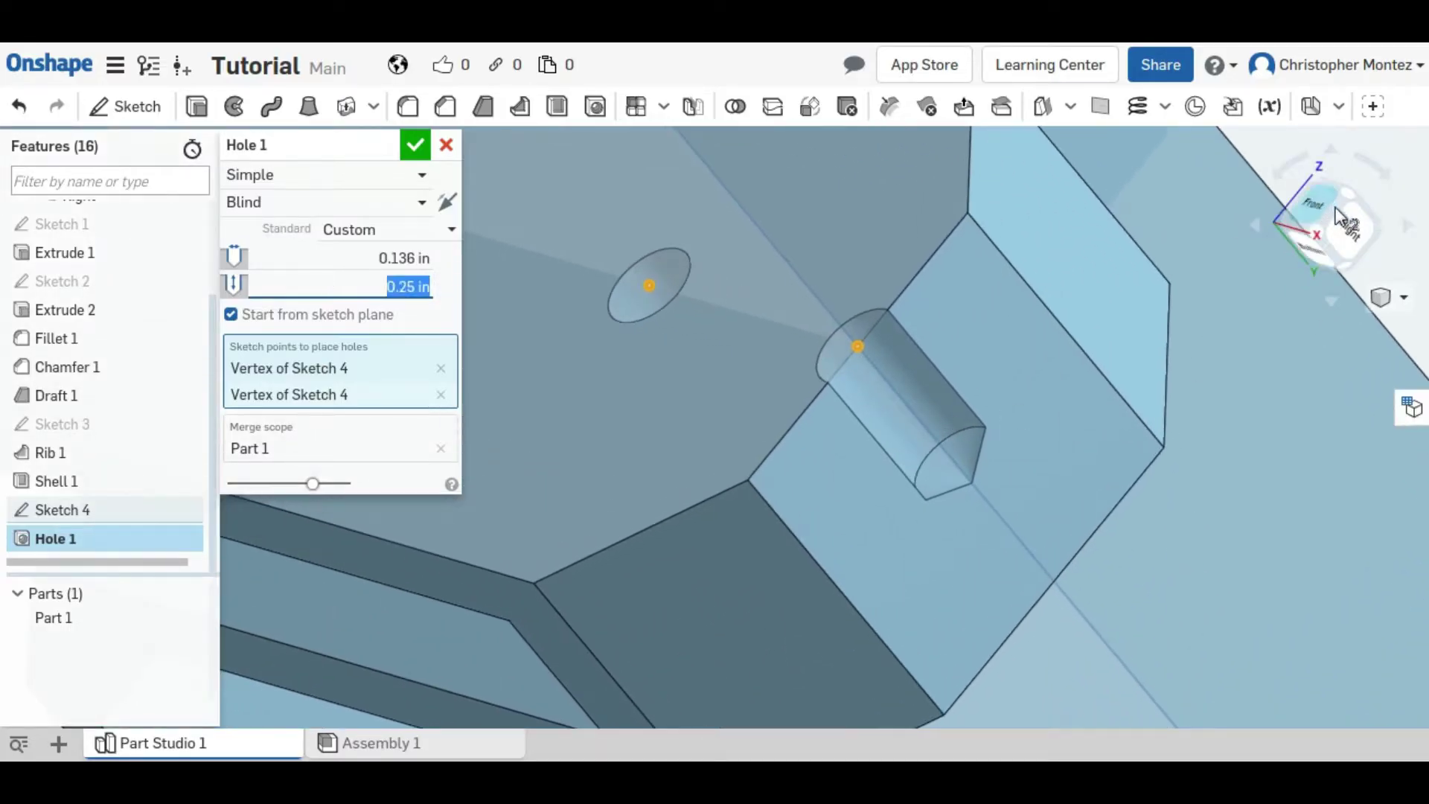
pyautogui.click(1339, 221)
pyautogui.scroll(-5, 833, 417)
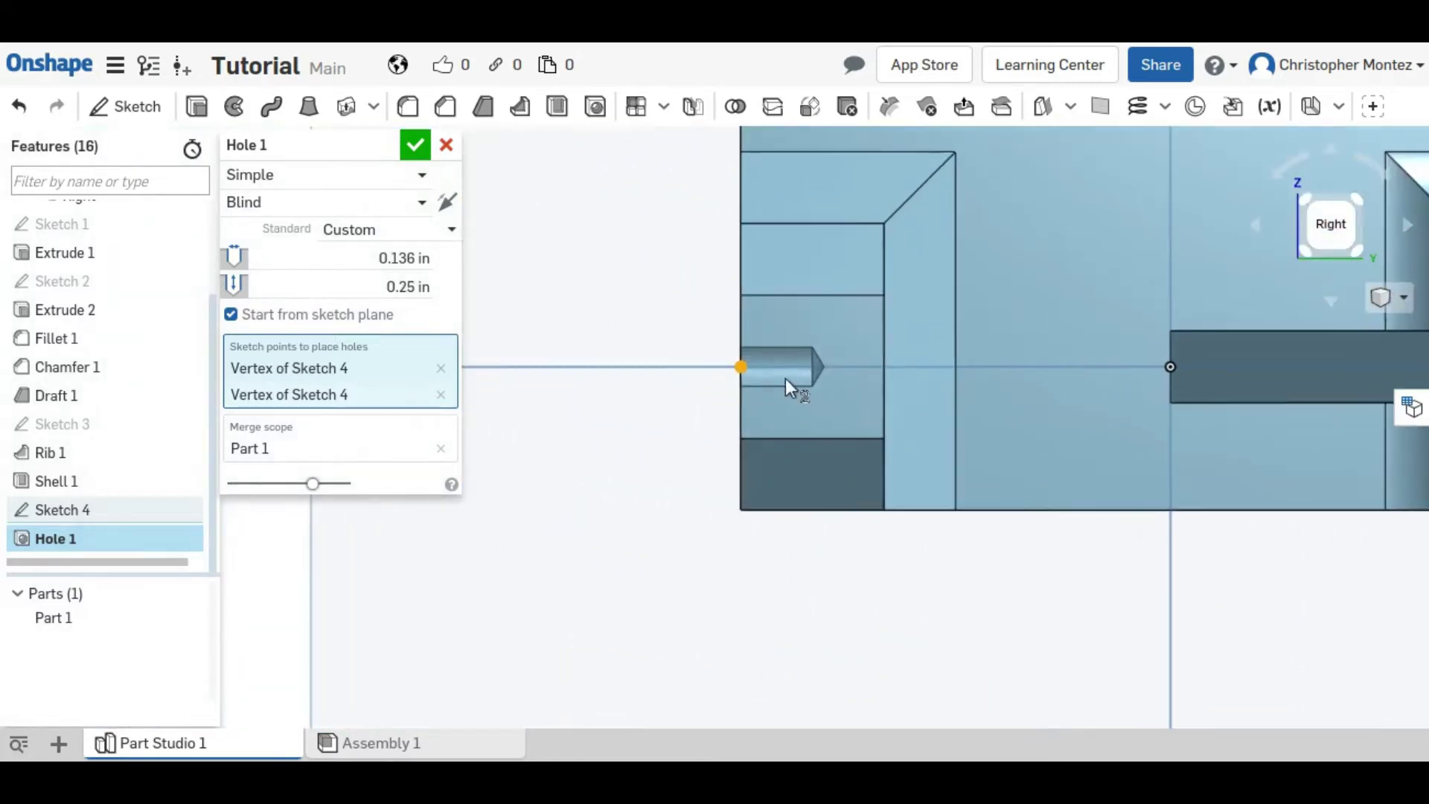
pyautogui.scroll(-4, 789, 376)
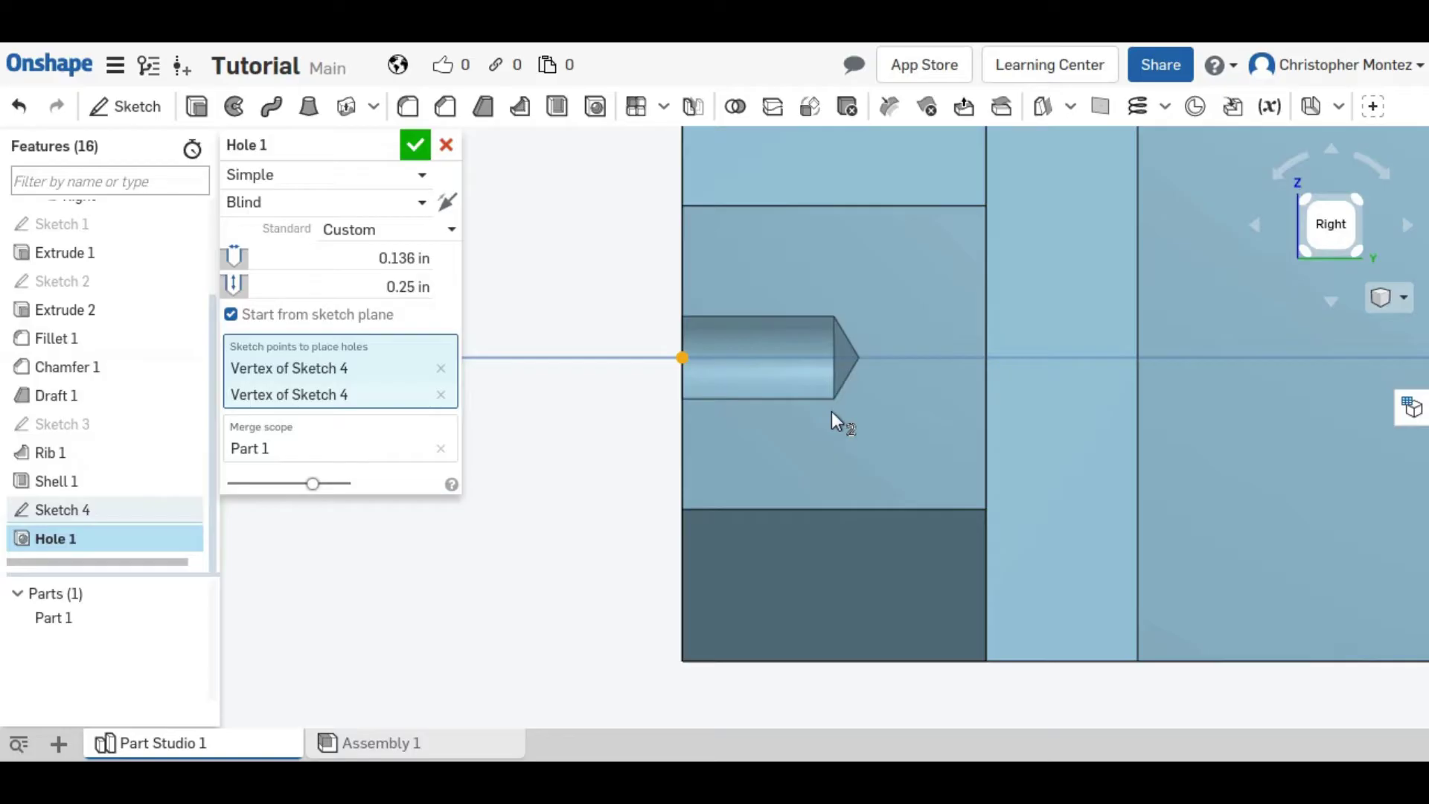
pyautogui.moveTo(832, 411); pyautogui.dragTo(820, 373, button='right')
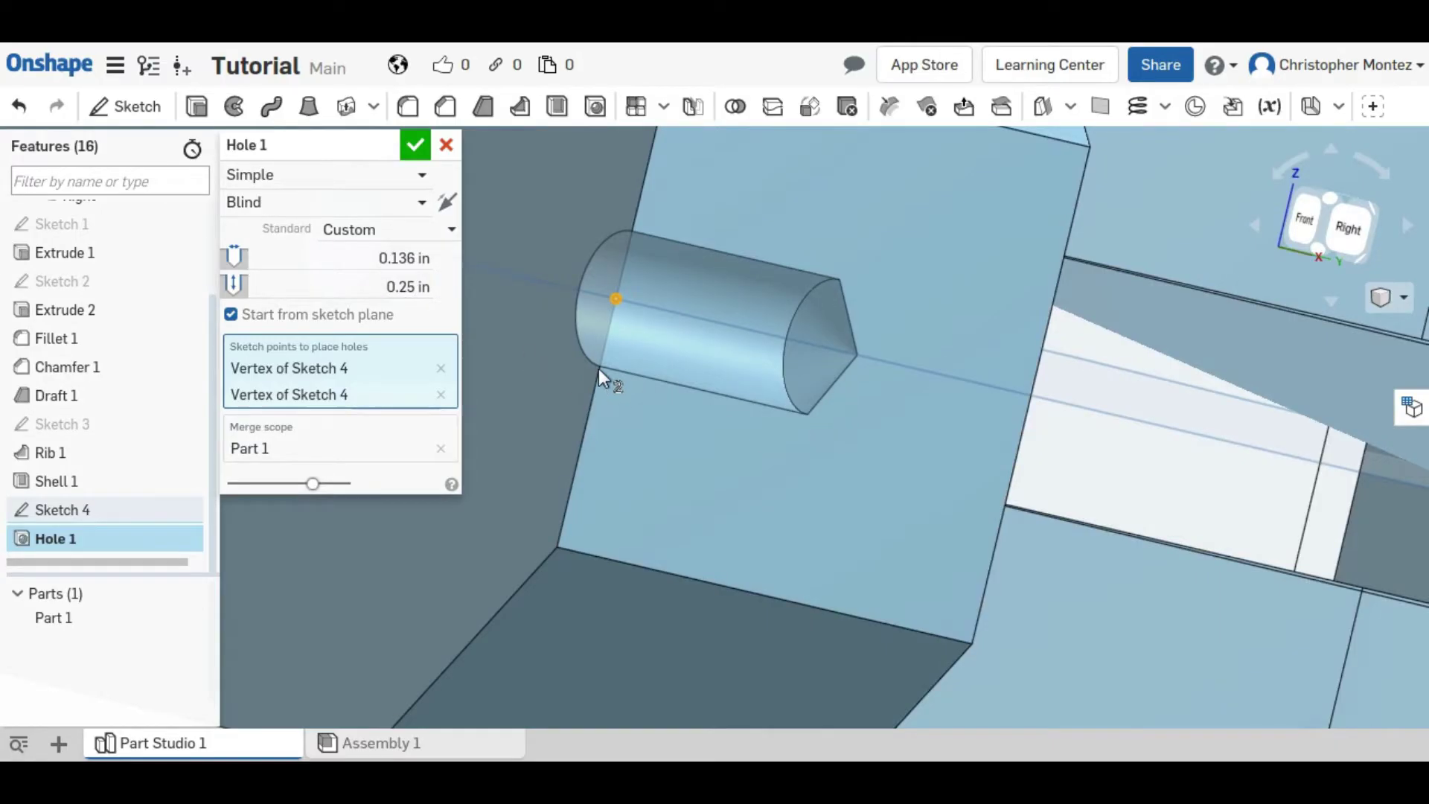
pyautogui.click(1373, 215)
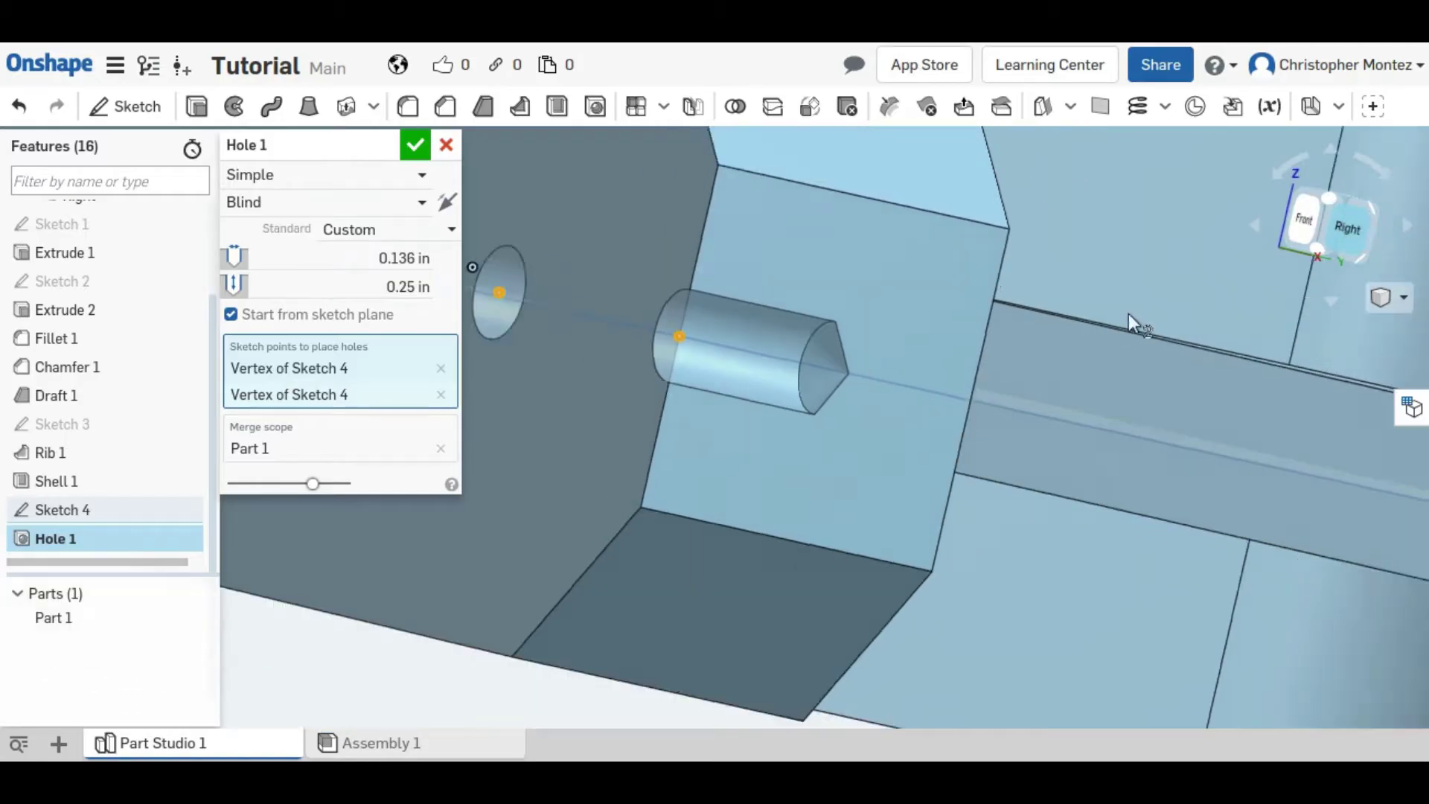
pyautogui.scroll(5, 818, 439)
pyautogui.scroll(3, 767, 454)
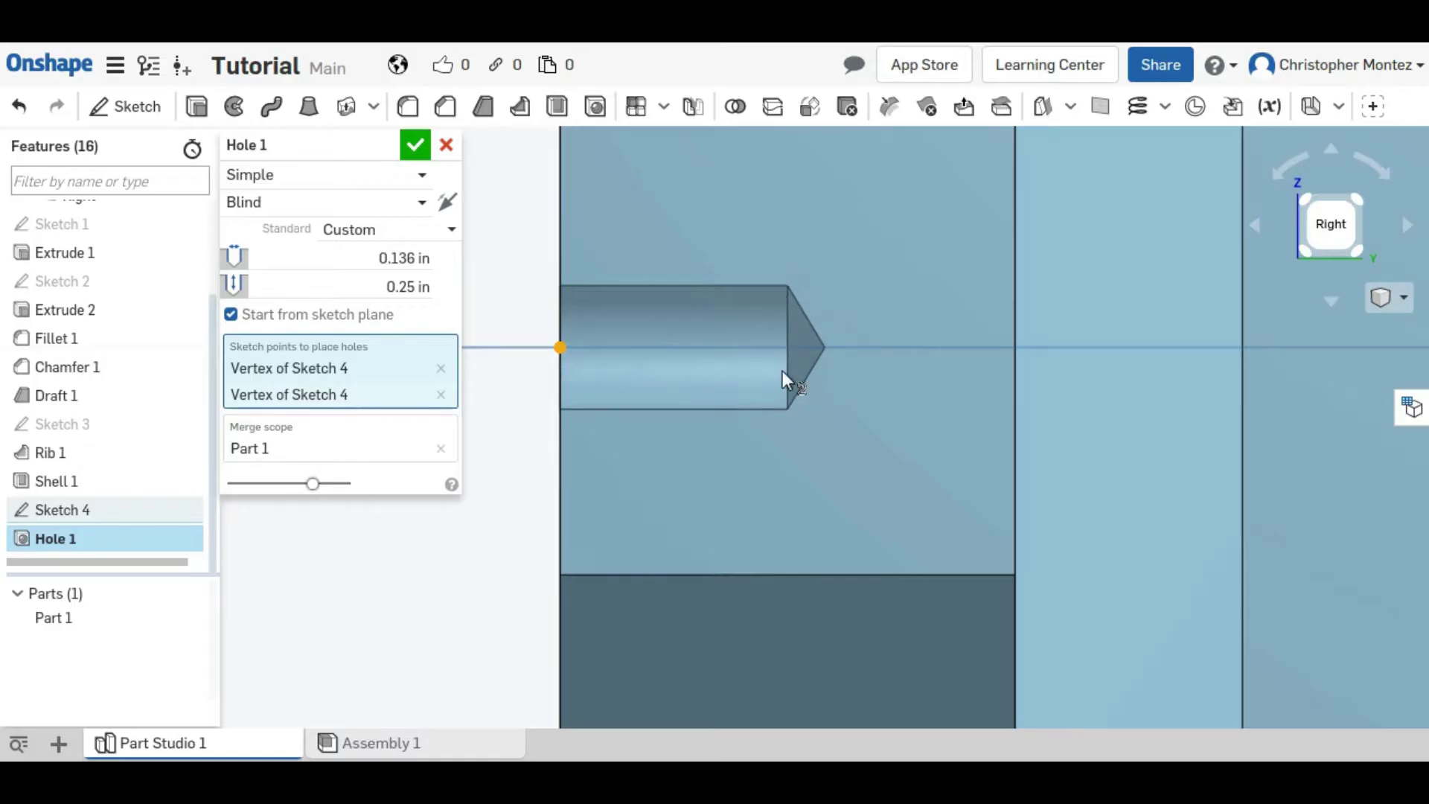
pyautogui.scroll(-2, 737, 380)
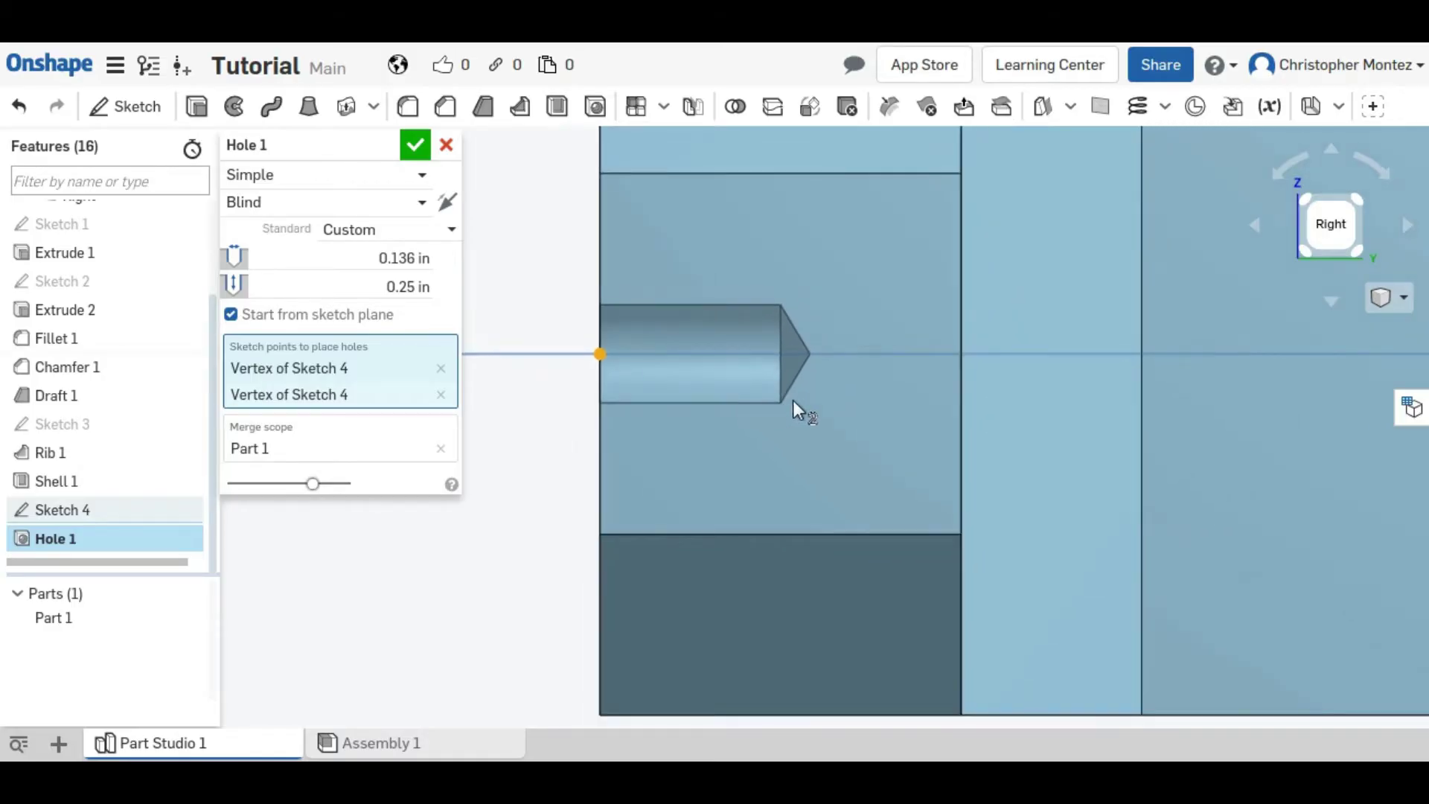
pyautogui.moveTo(793, 400); pyautogui.dragTo(744, 313, button='right')
# - Change Hole 1 to a Counterbore with a 0.25 in counterbore depth
pyautogui.click(373, 176)
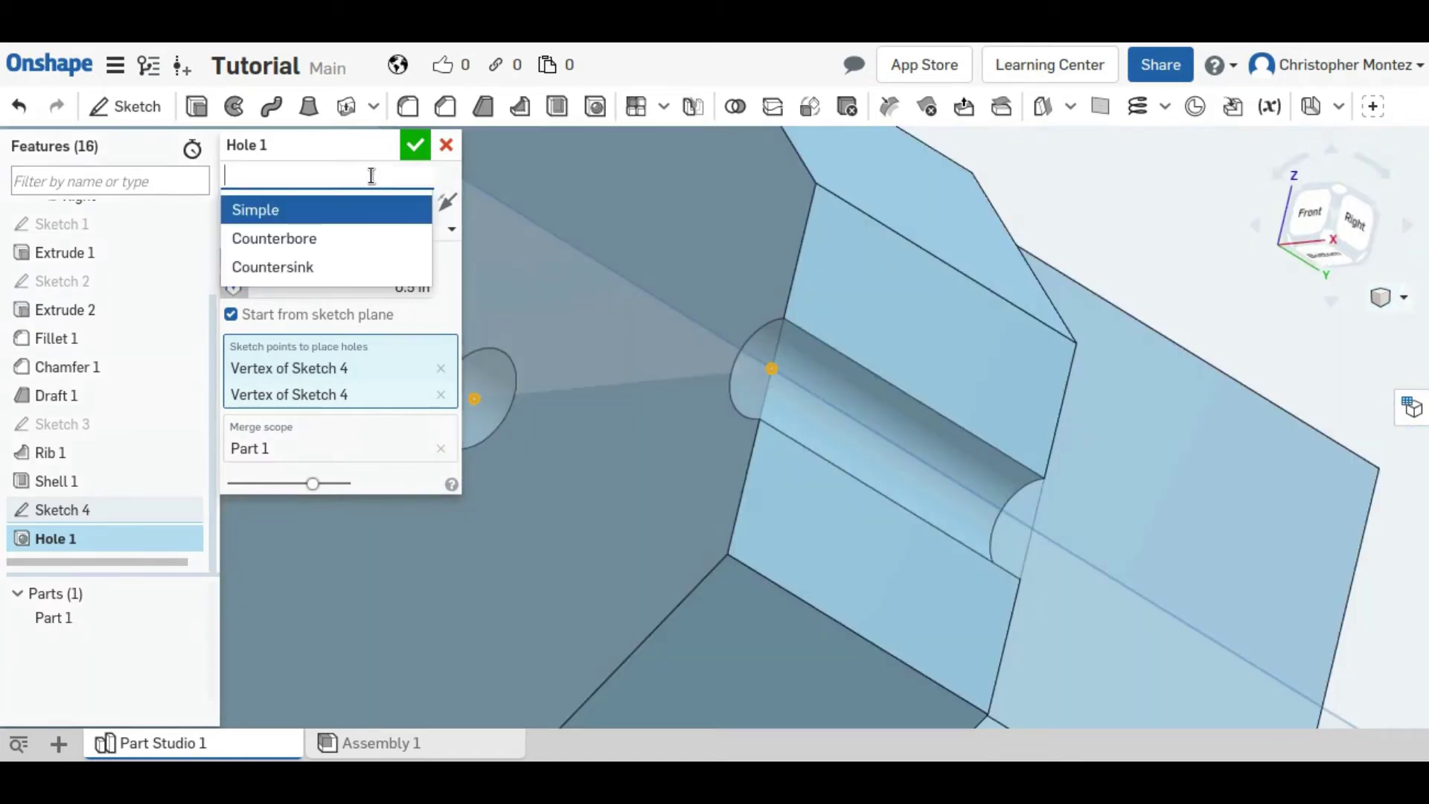
pyautogui.click(384, 238)
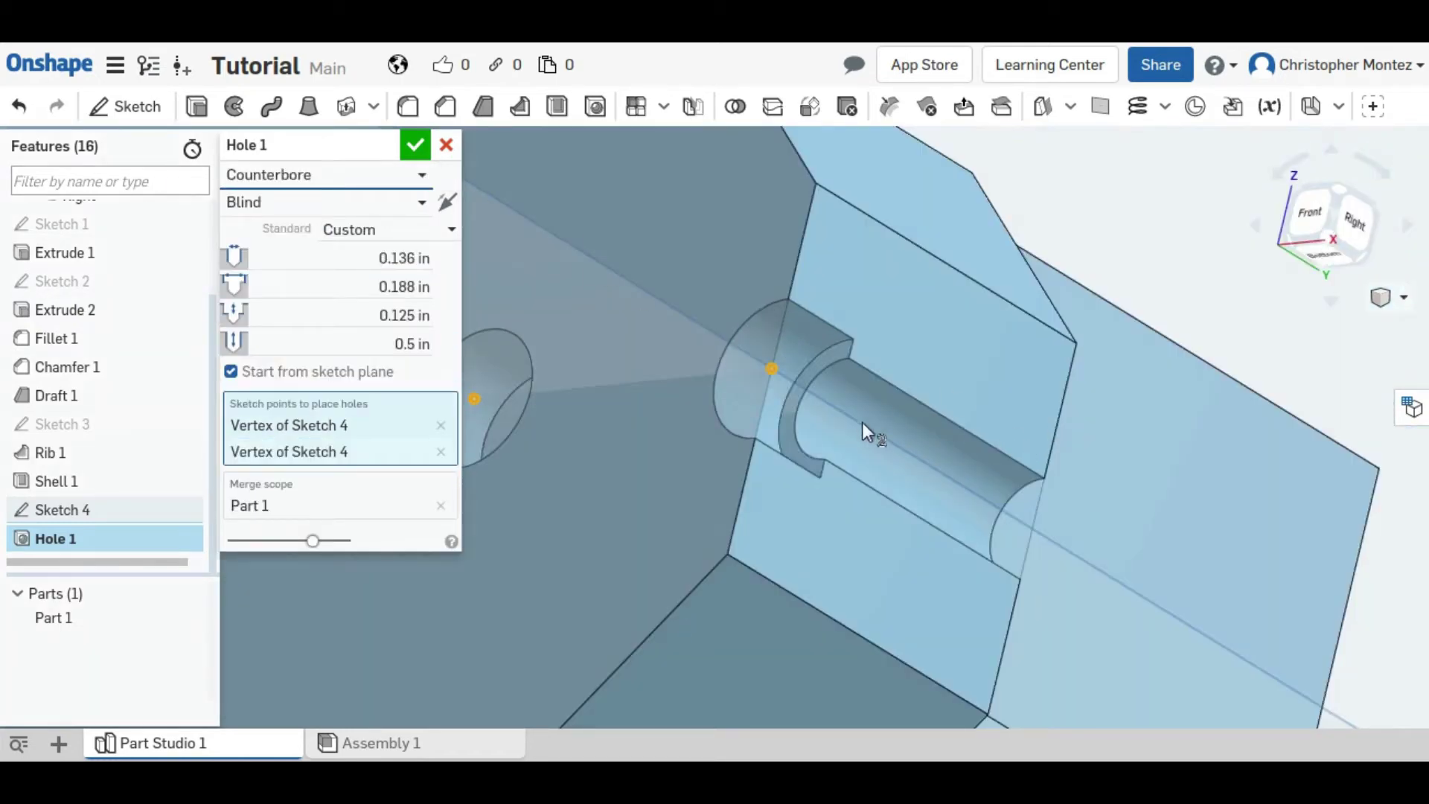
pyautogui.moveTo(862, 422); pyautogui.dragTo(771, 324, button='right')
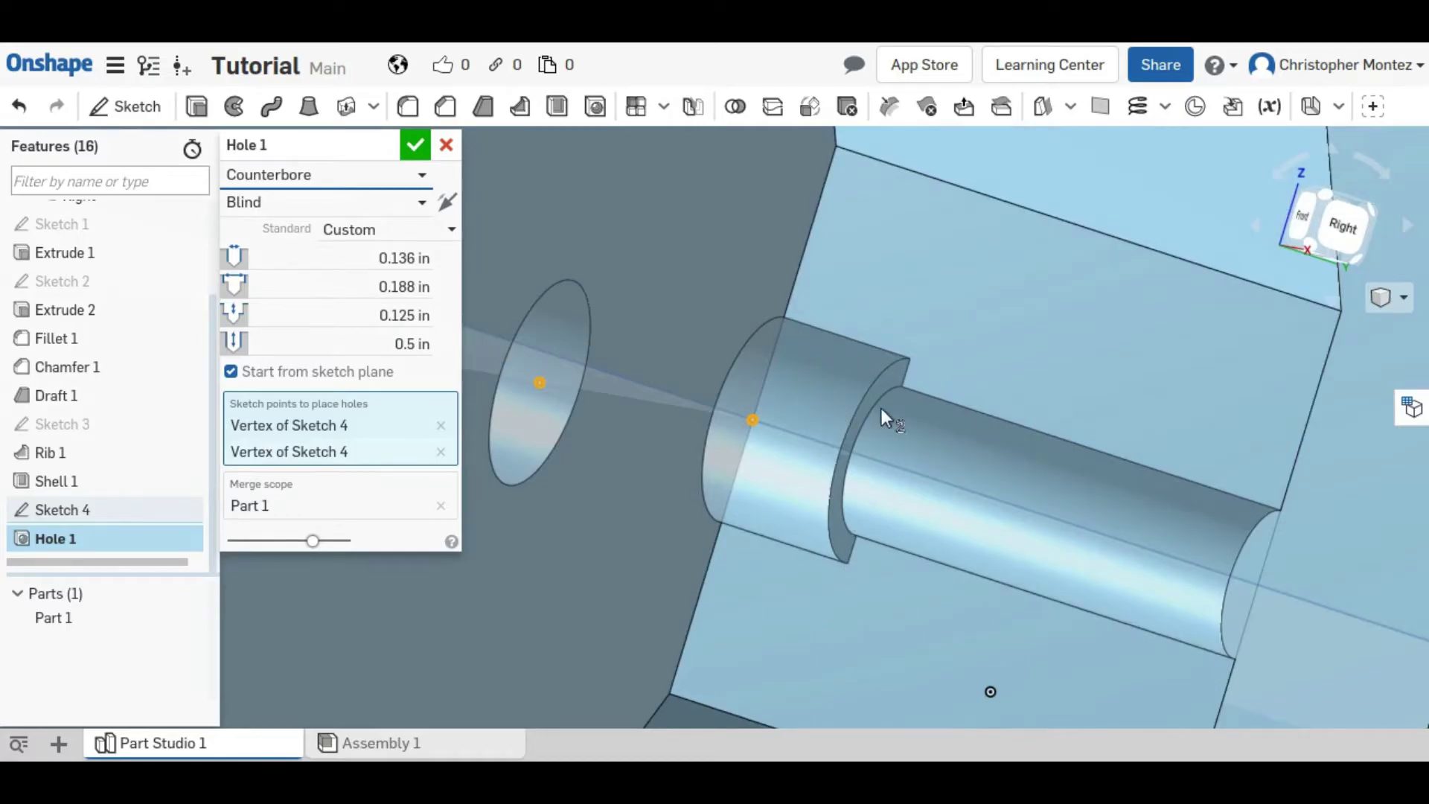
pyautogui.click(383, 288)
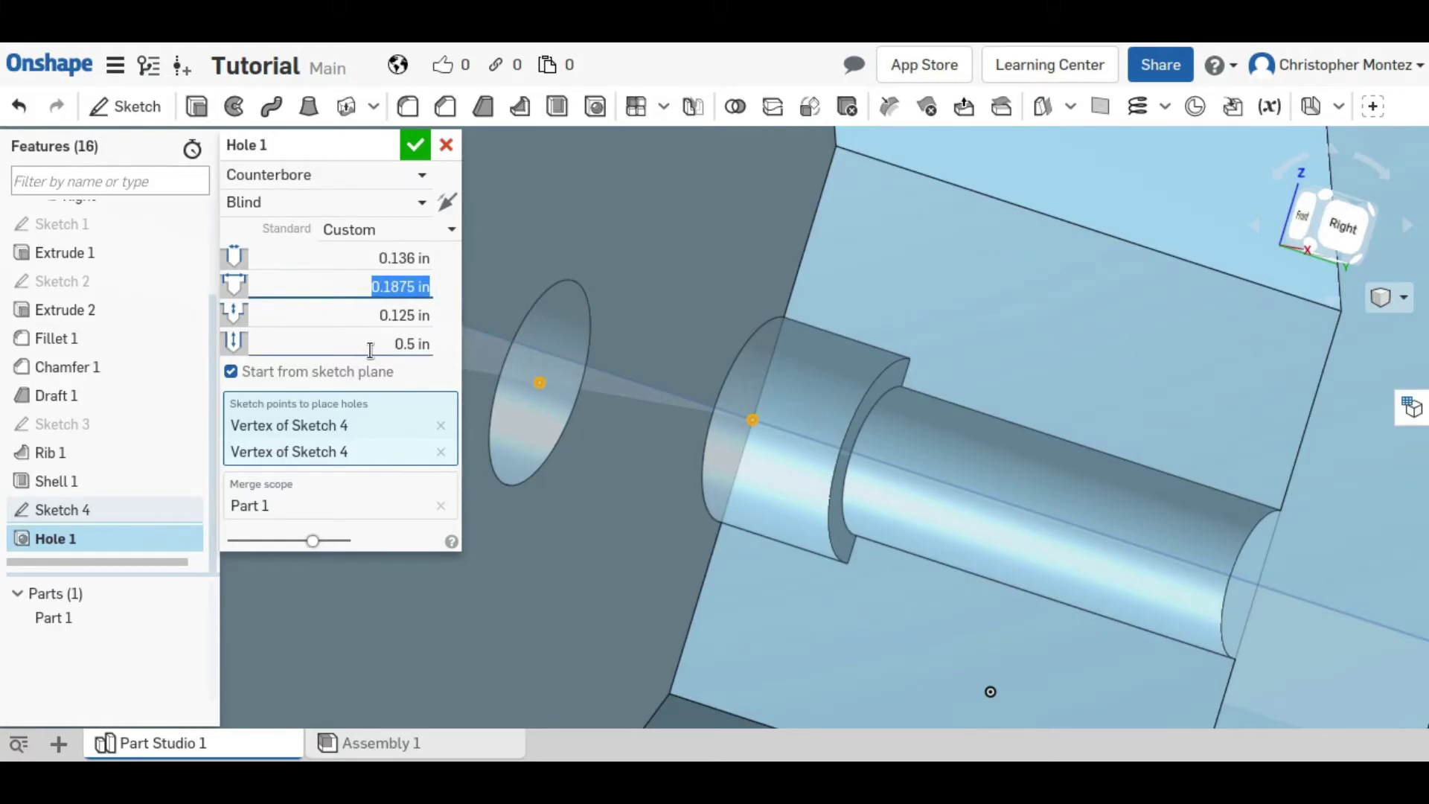
pyautogui.click(374, 316)
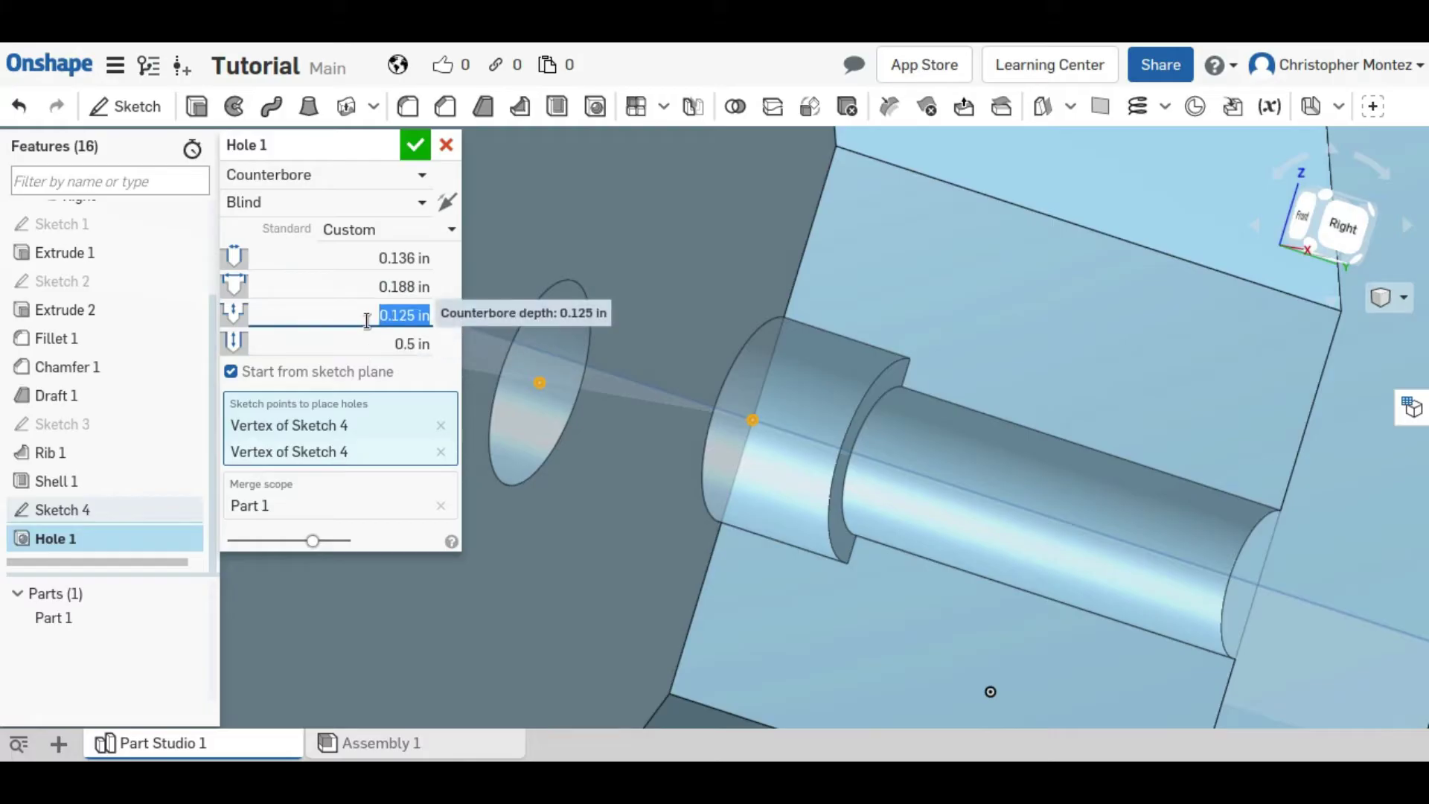
pyautogui.write('0.25')
pyautogui.press('Return')
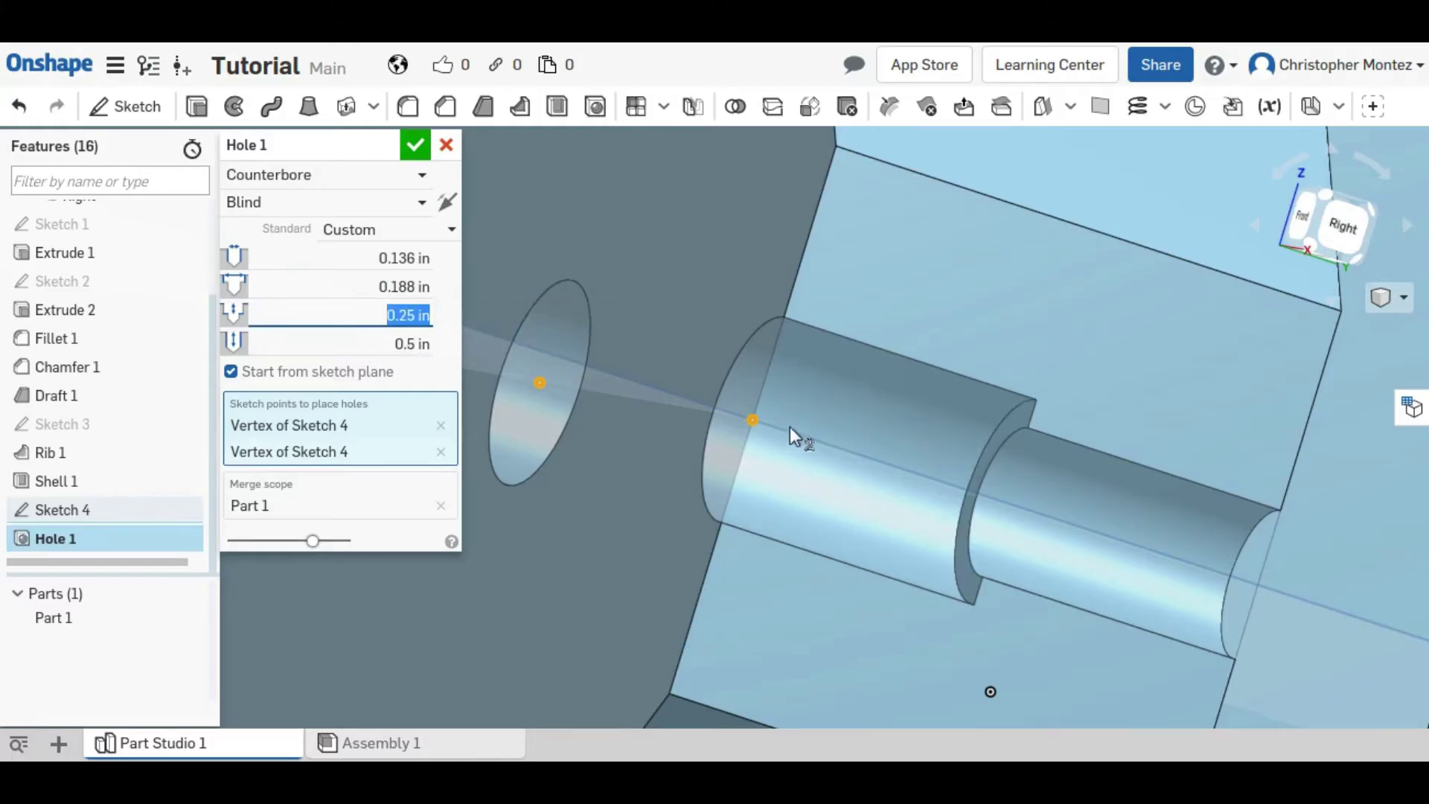
pyautogui.moveTo(789, 431); pyautogui.dragTo(536, 160, button='right')
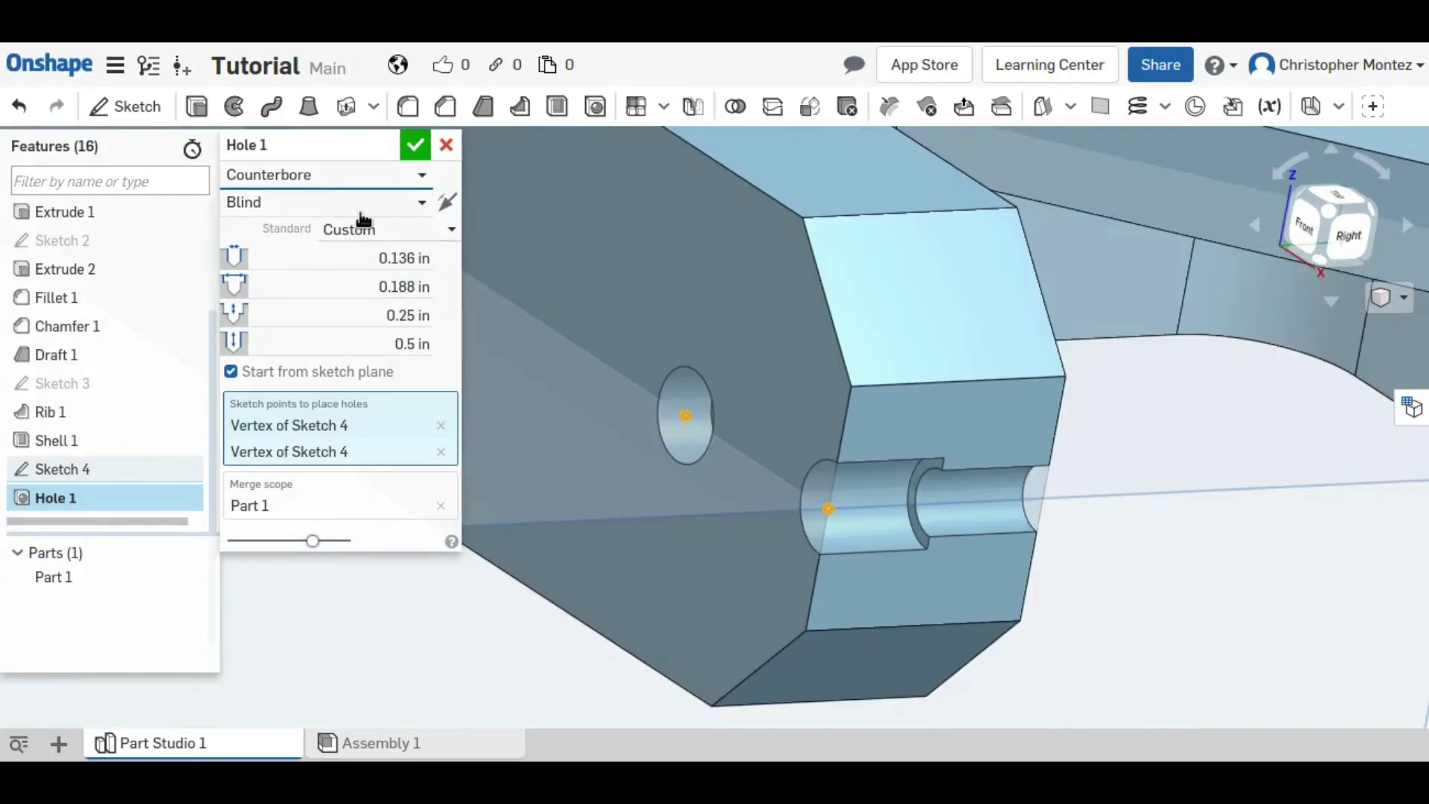
# - Switch the hole type to Countersink, keeping an 82 deg countersink angle
pyautogui.click(365, 176)
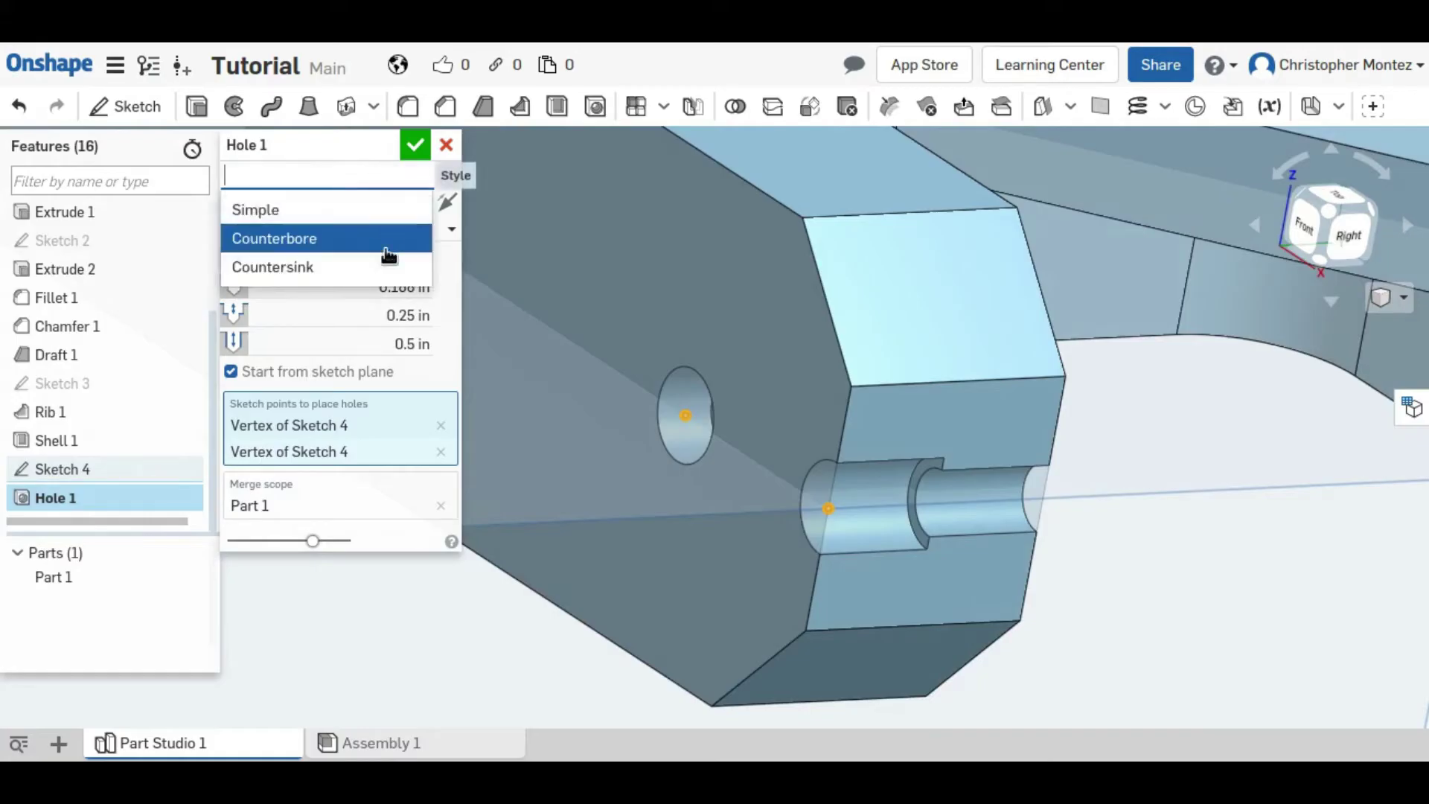
pyautogui.click(389, 265)
pyautogui.moveTo(901, 569); pyautogui.dragTo(847, 457, button='right')
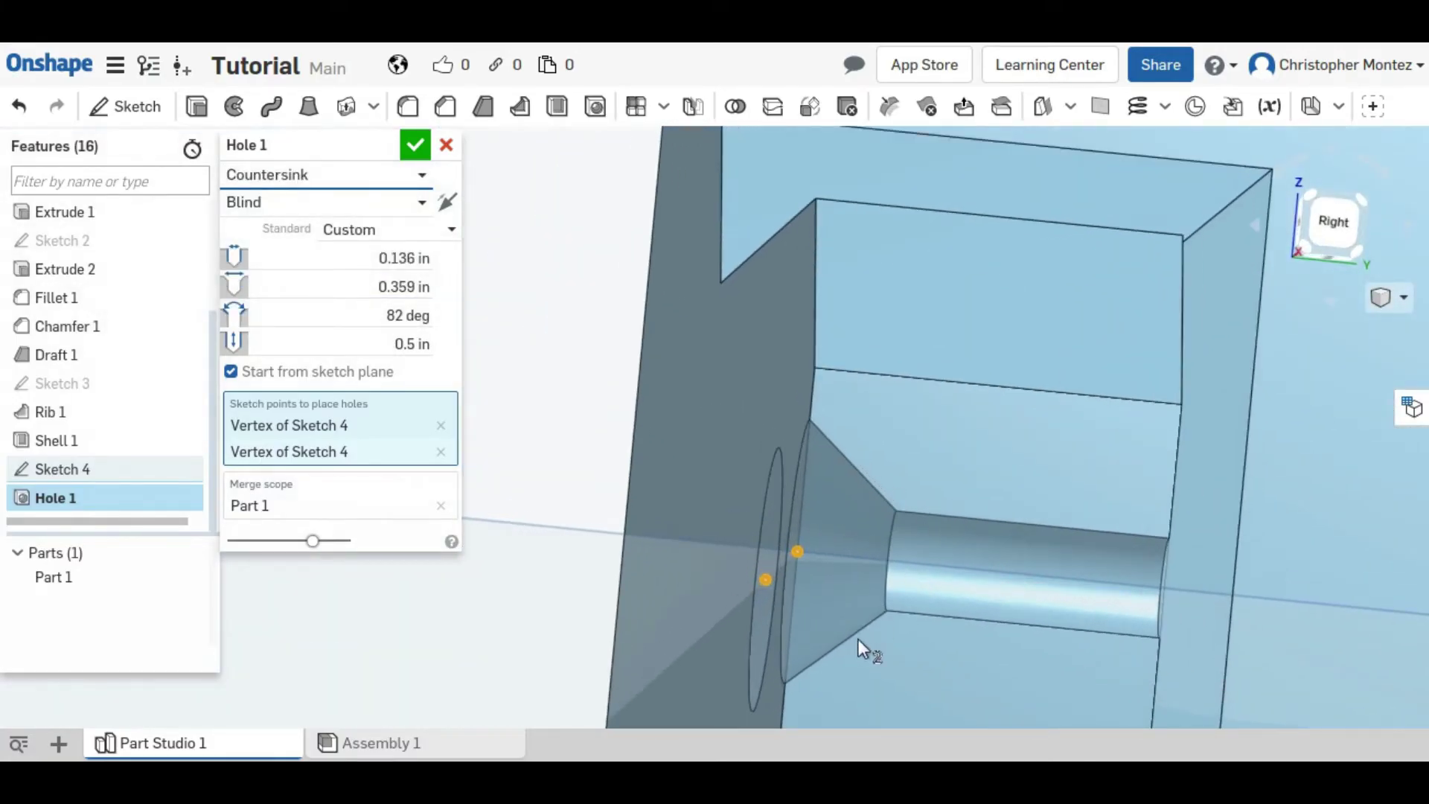
pyautogui.click(402, 315)
pyautogui.write('90')
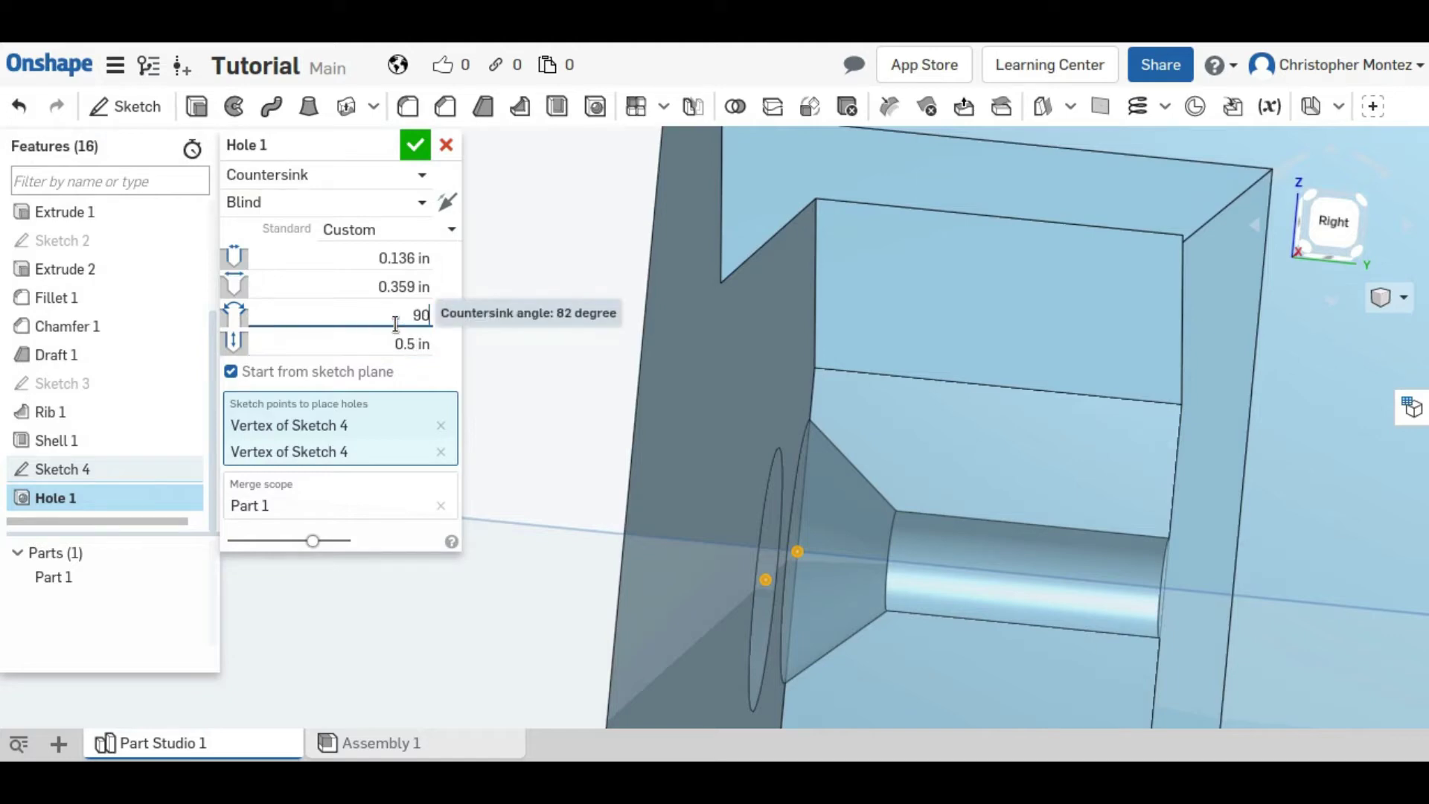
pyautogui.press('Return')
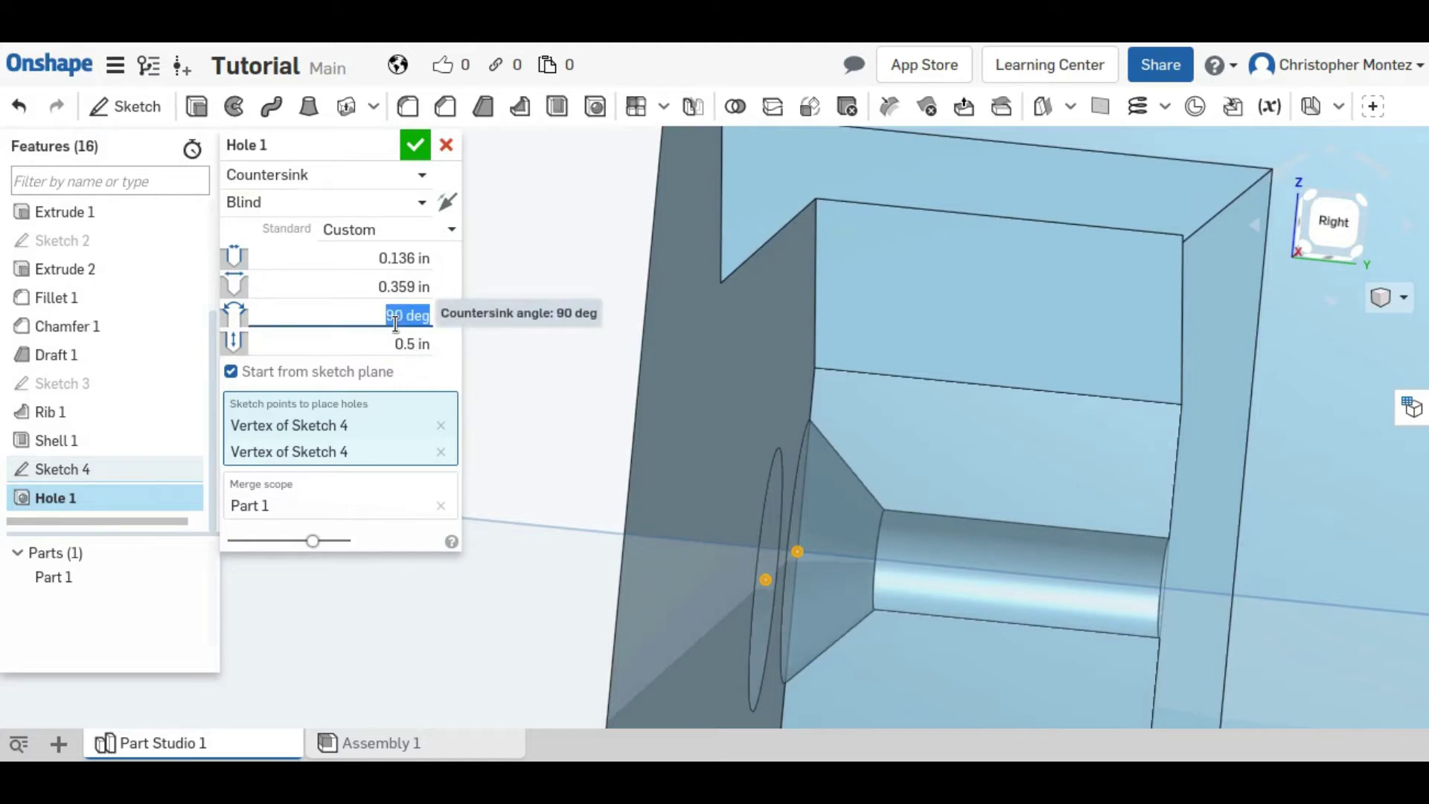
pyautogui.write('82')
pyautogui.press('Return')
pyautogui.moveTo(895, 325); pyautogui.dragTo(933, 412, button='right')
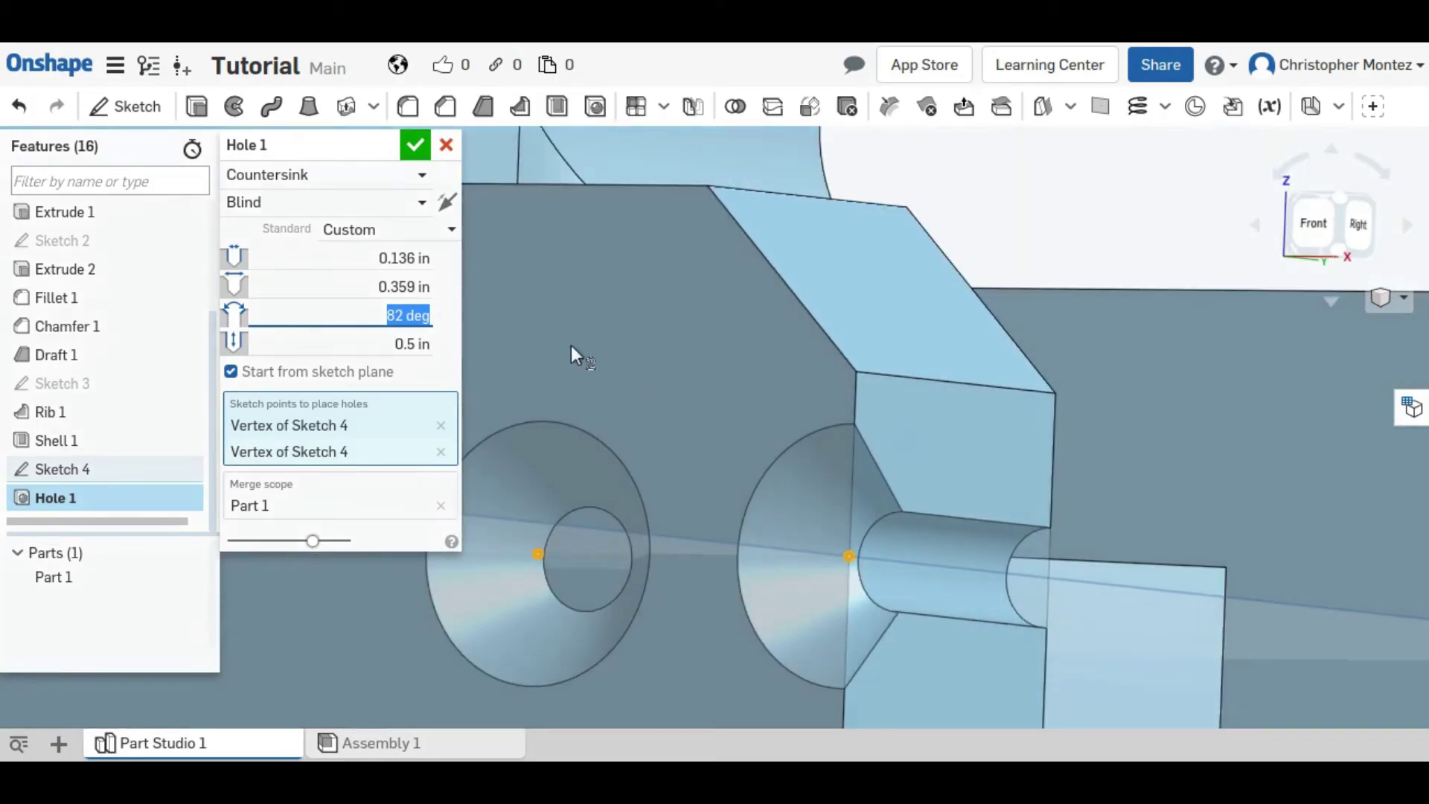
# - Set the countersink diameter to 0.375 in
pyautogui.click(402, 292)
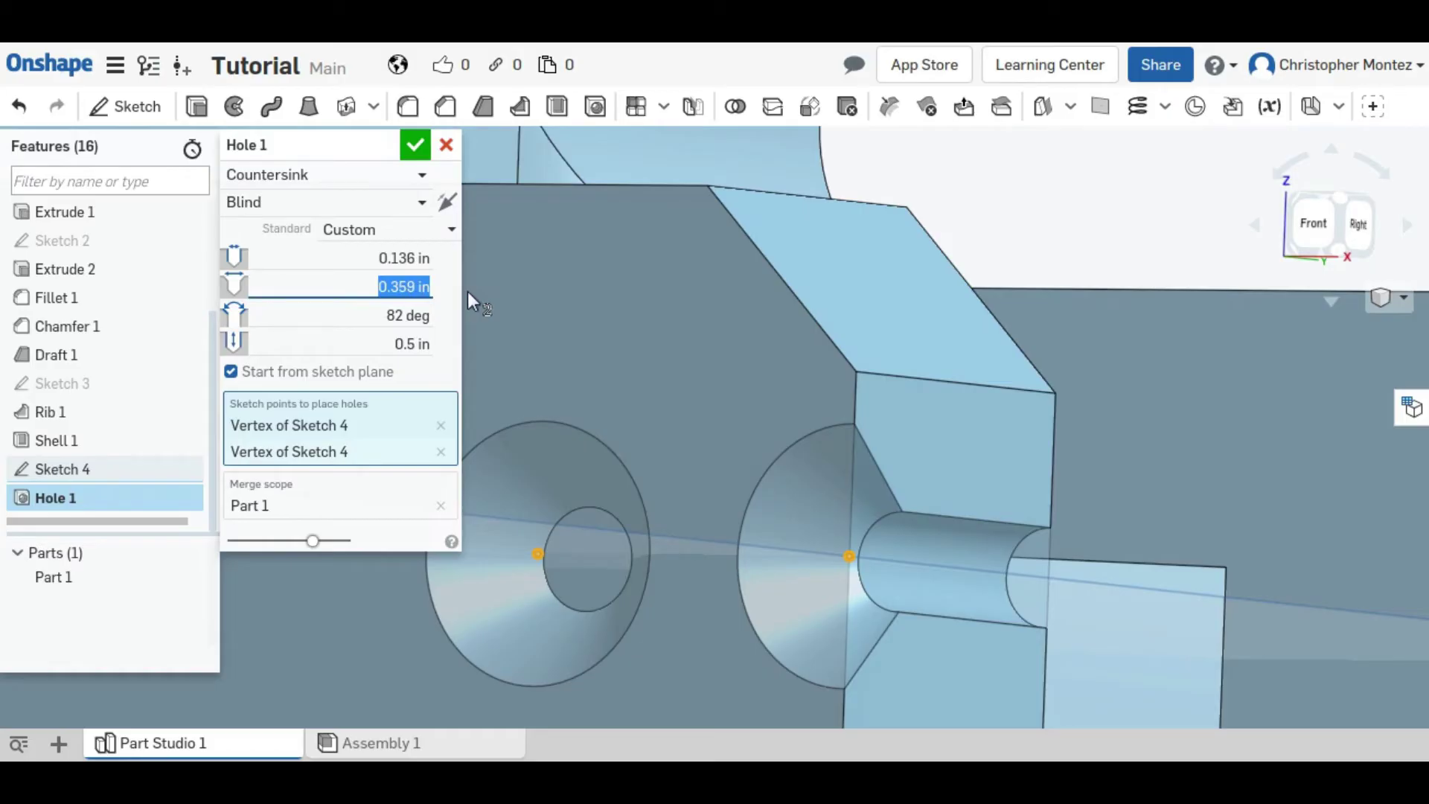
pyautogui.write('0')
pyautogui.write('75')
pyautogui.press('Return')
pyautogui.scroll(-2, 717, 362)
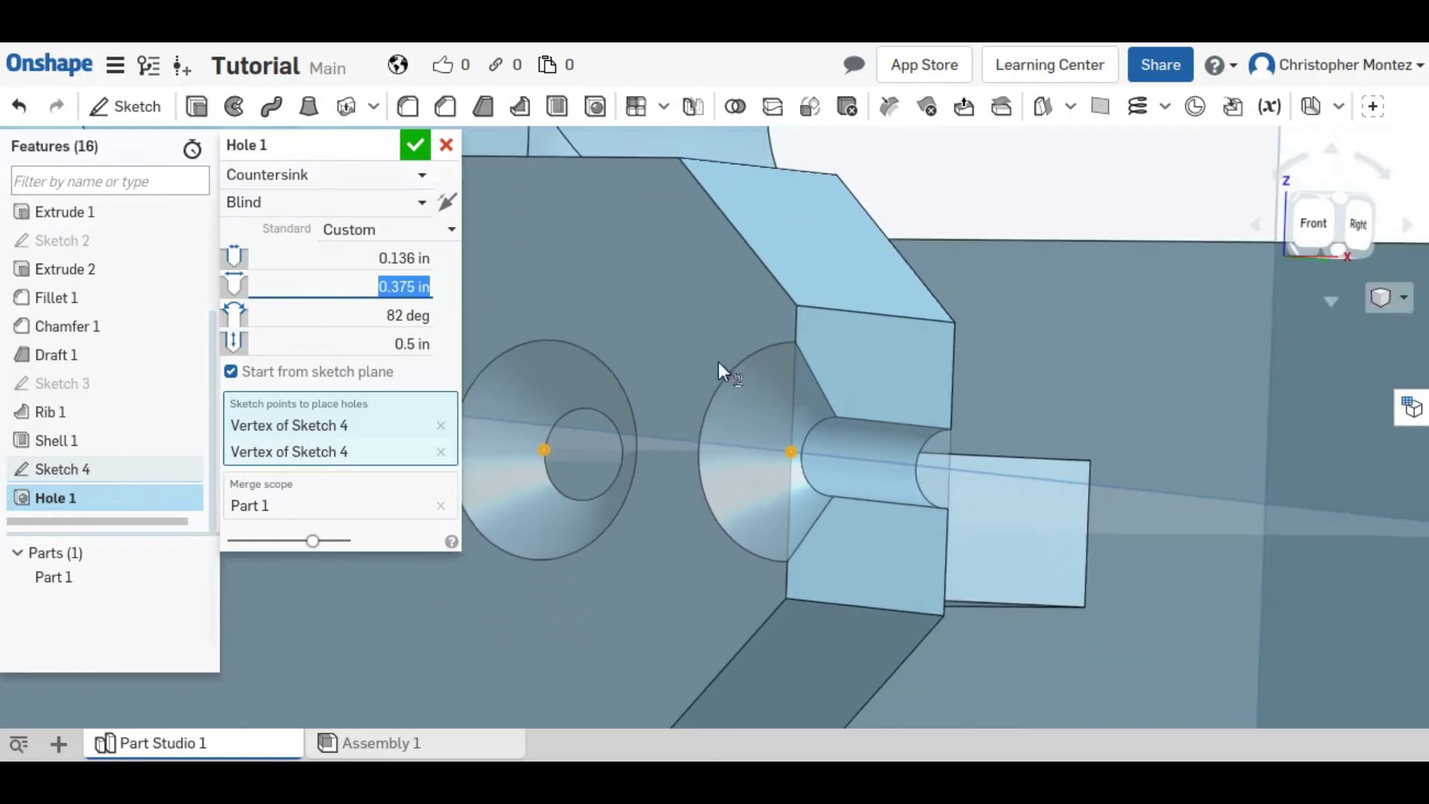
pyautogui.moveTo(717, 362); pyautogui.dragTo(716, 471, button='right')
# - Set the hole depth to 0.25 in and apply the Hole 1 feature
pyautogui.click(369, 345)
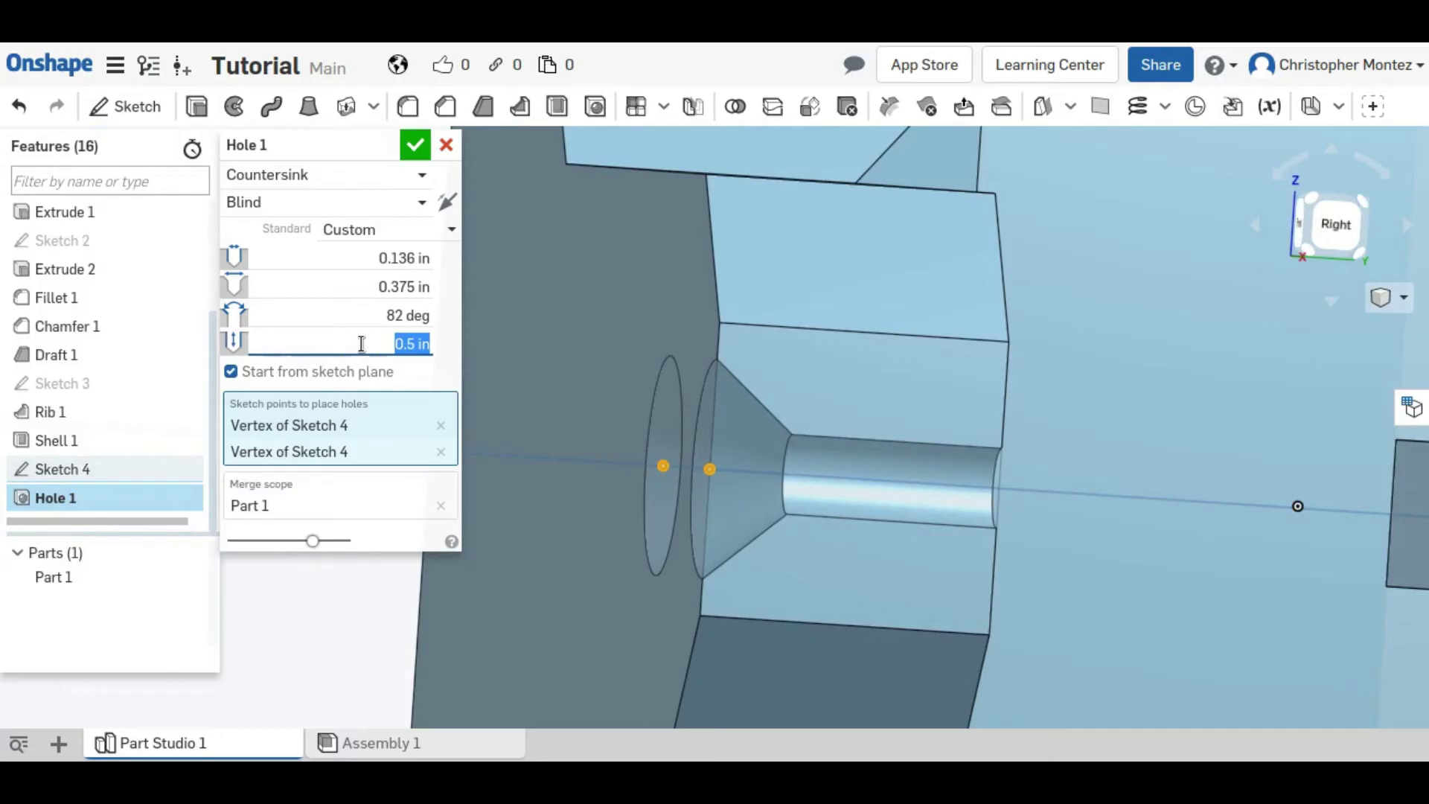
pyautogui.write('0.25')
pyautogui.press('Return')
pyautogui.scroll(-1, 881, 402)
pyautogui.moveTo(992, 409); pyautogui.dragTo(911, 339, button='right')
pyautogui.moveTo(910, 337); pyautogui.dragTo(715, 211, button='middle')
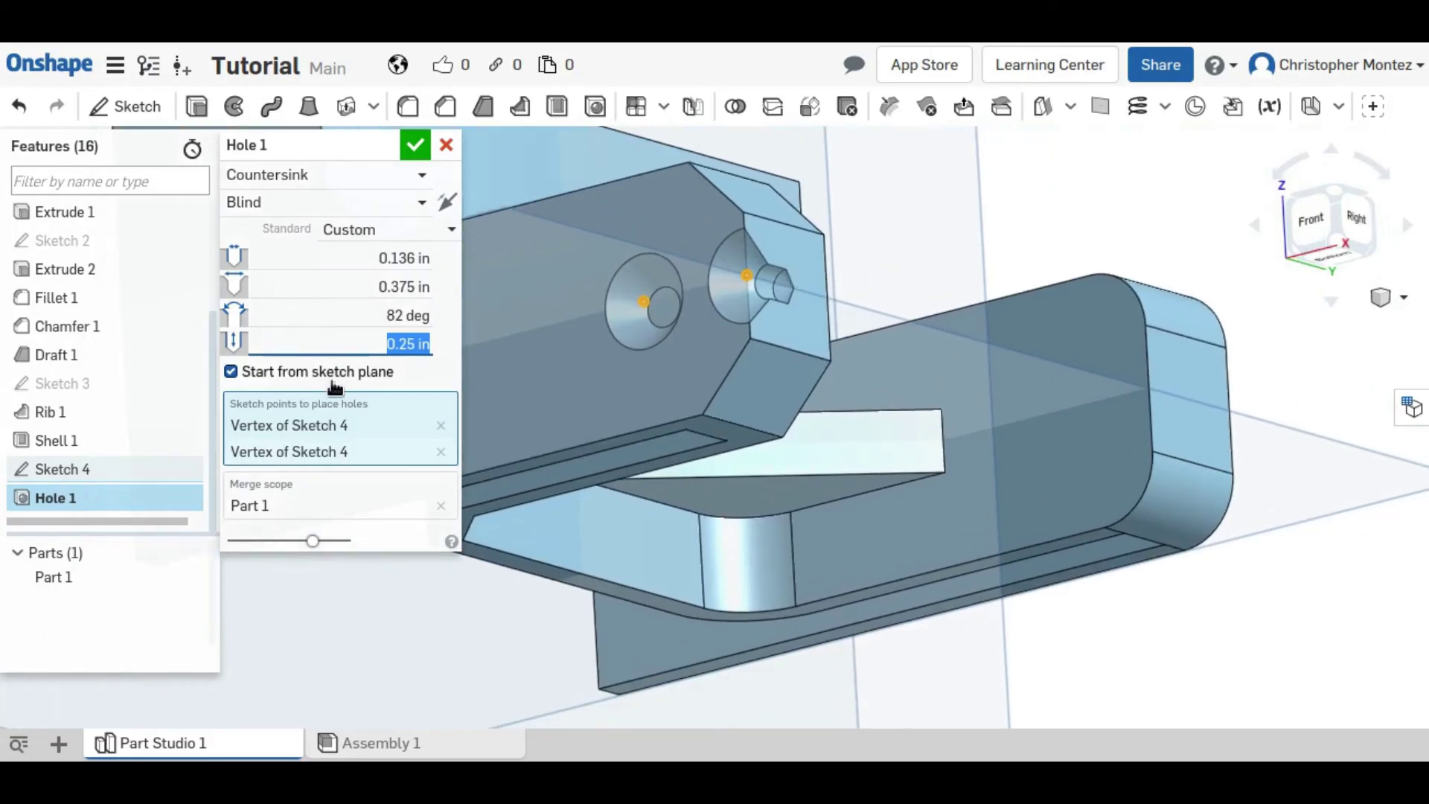
pyautogui.click(415, 145)
pyautogui.moveTo(565, 312); pyautogui.dragTo(444, 413, button='right')
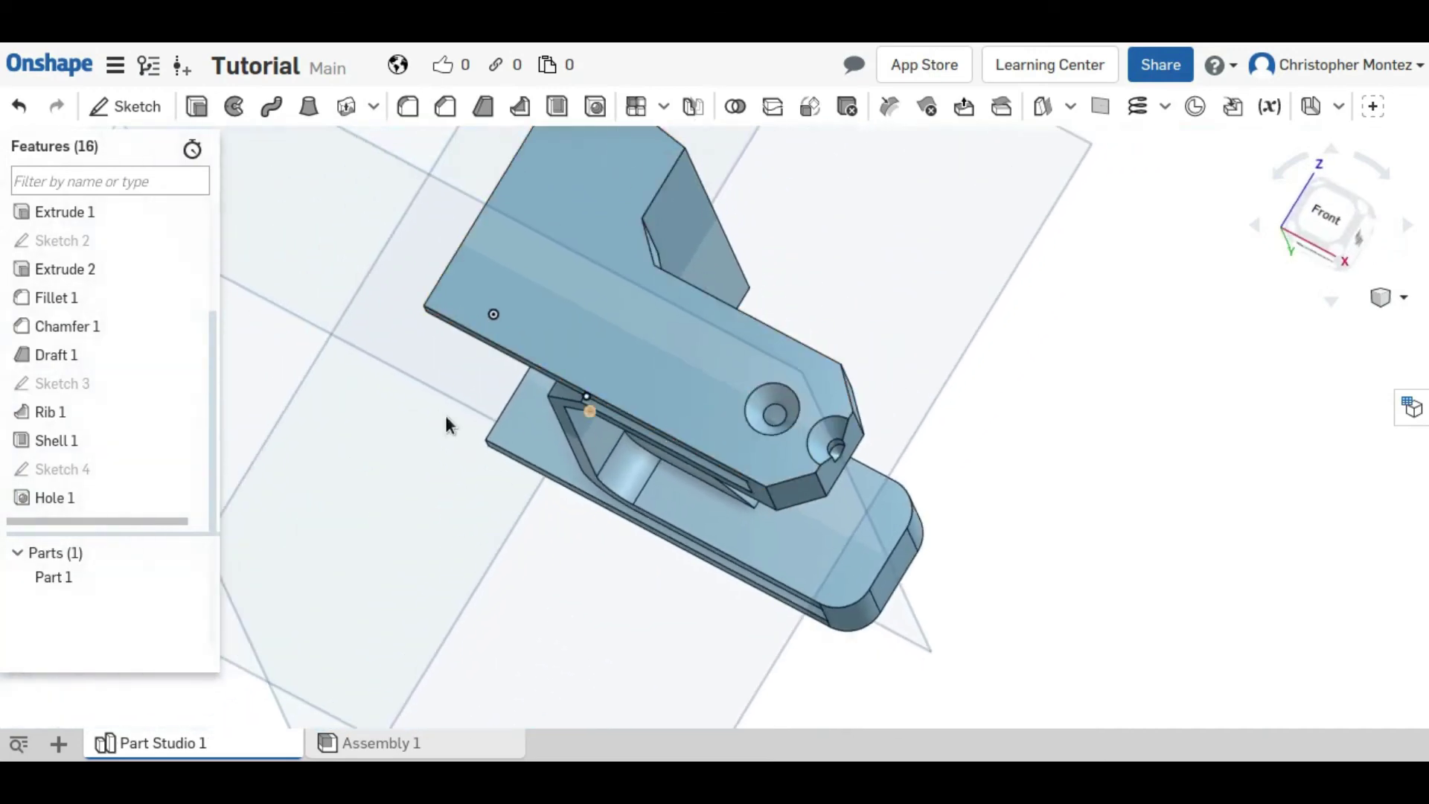
# - Remove the second Sketch 4 vertex from Hole 1, leaving one countersunk hole
pyautogui.click(48, 507)
pyautogui.scroll(5, 820, 450)
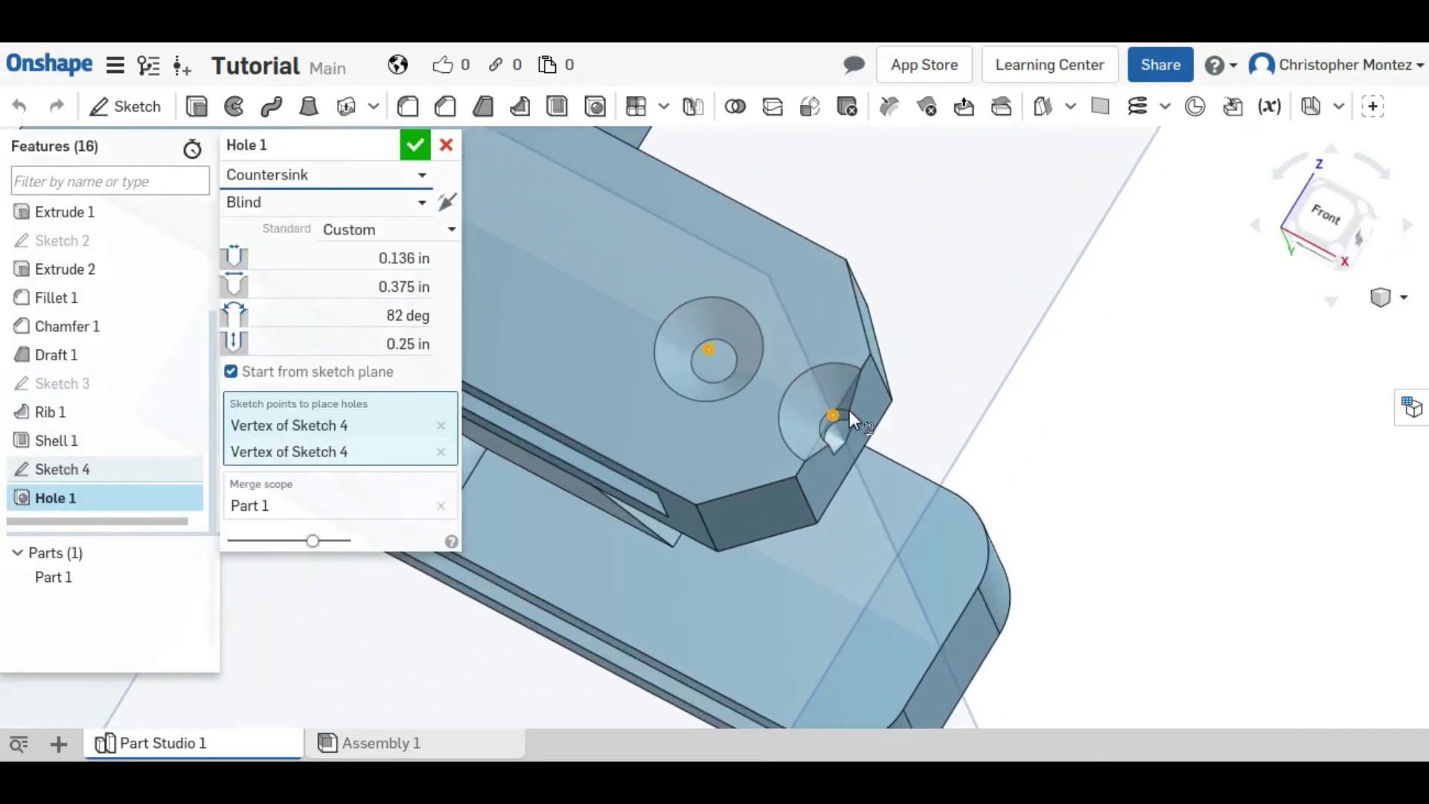
pyautogui.click(835, 415)
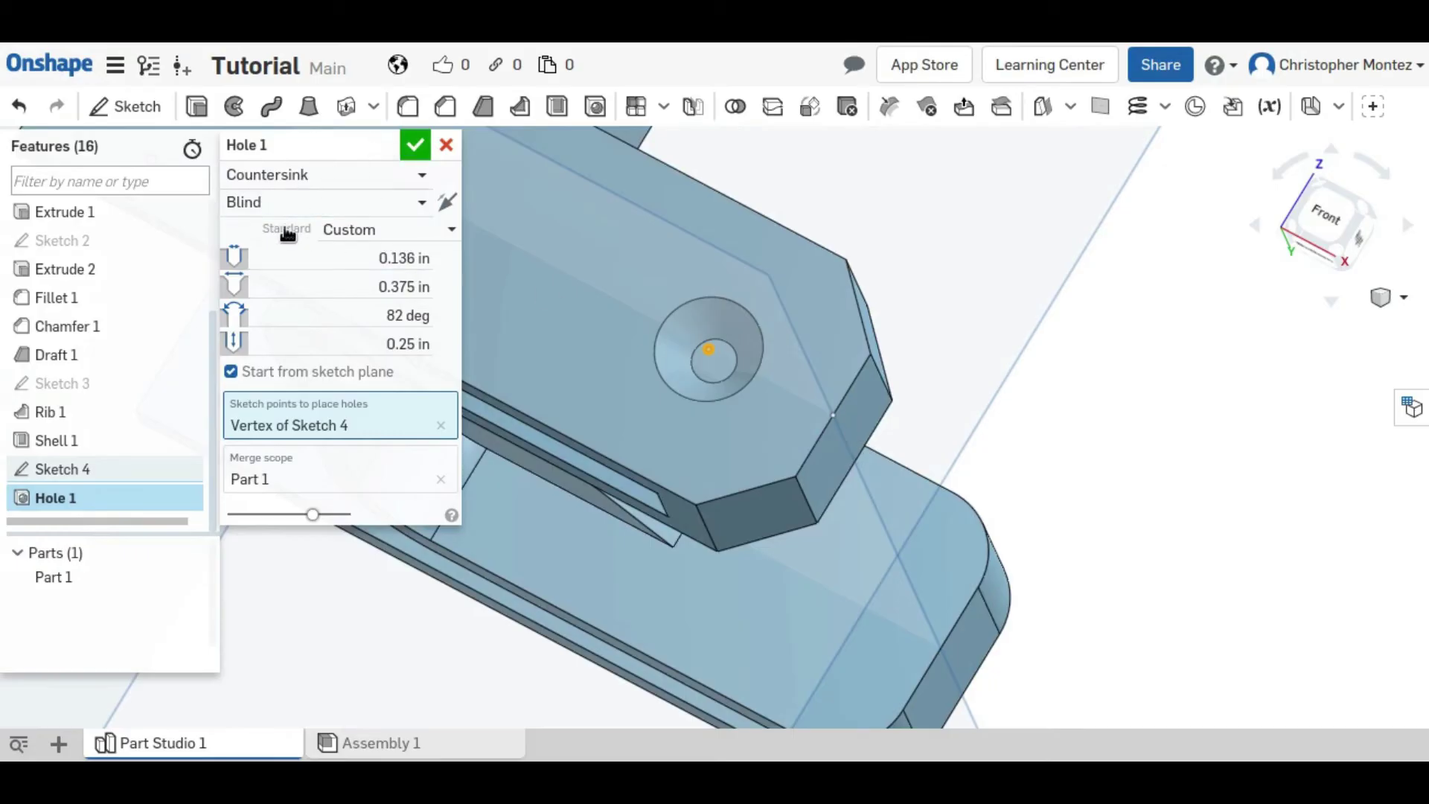
pyautogui.click(415, 144)
pyautogui.moveTo(538, 356); pyautogui.dragTo(668, 551, button='middle')
pyautogui.moveTo(667, 552); pyautogui.dragTo(908, 485, button='right')
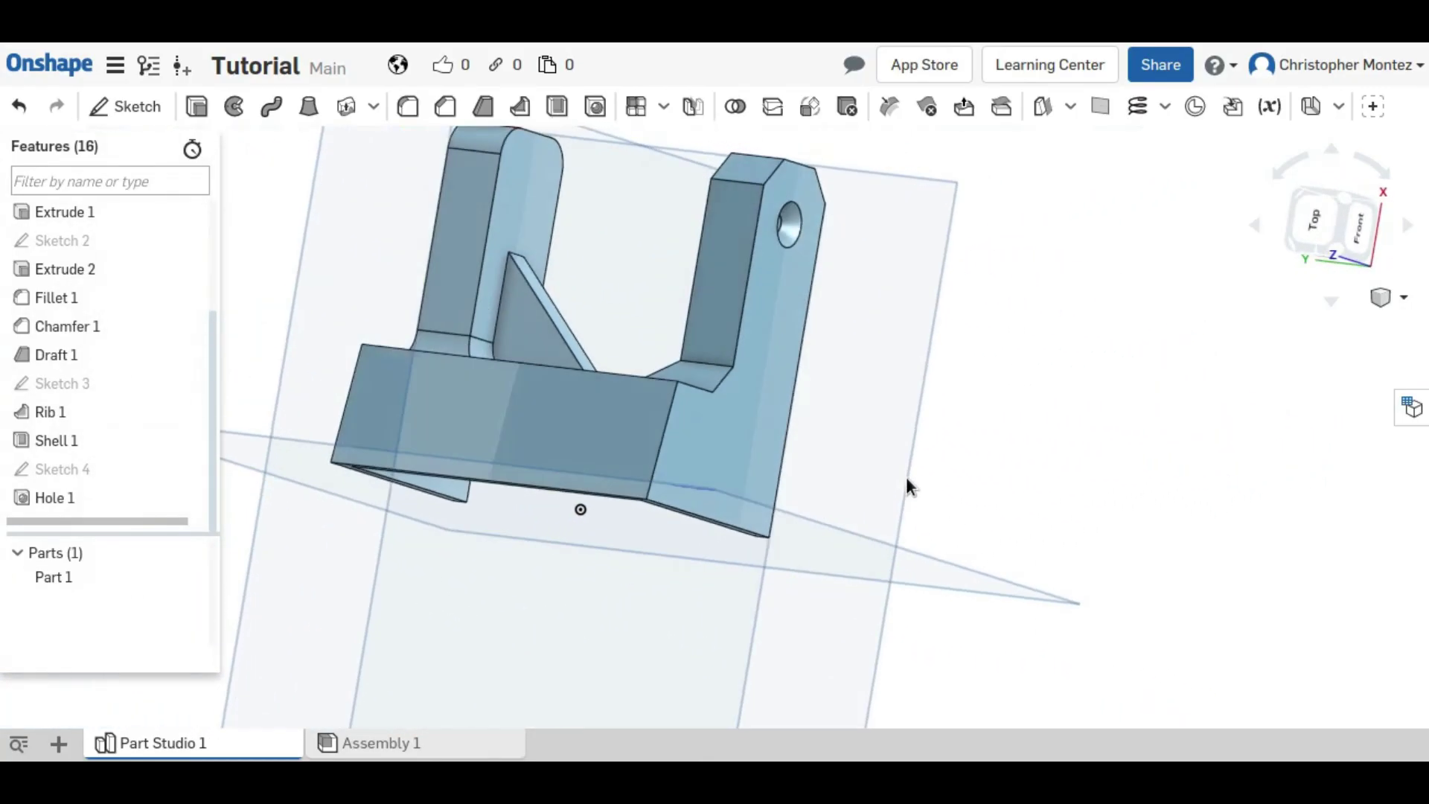
pyautogui.moveTo(570, 427); pyautogui.dragTo(714, 555, button='right')
pyautogui.scroll(3, 106, 491)
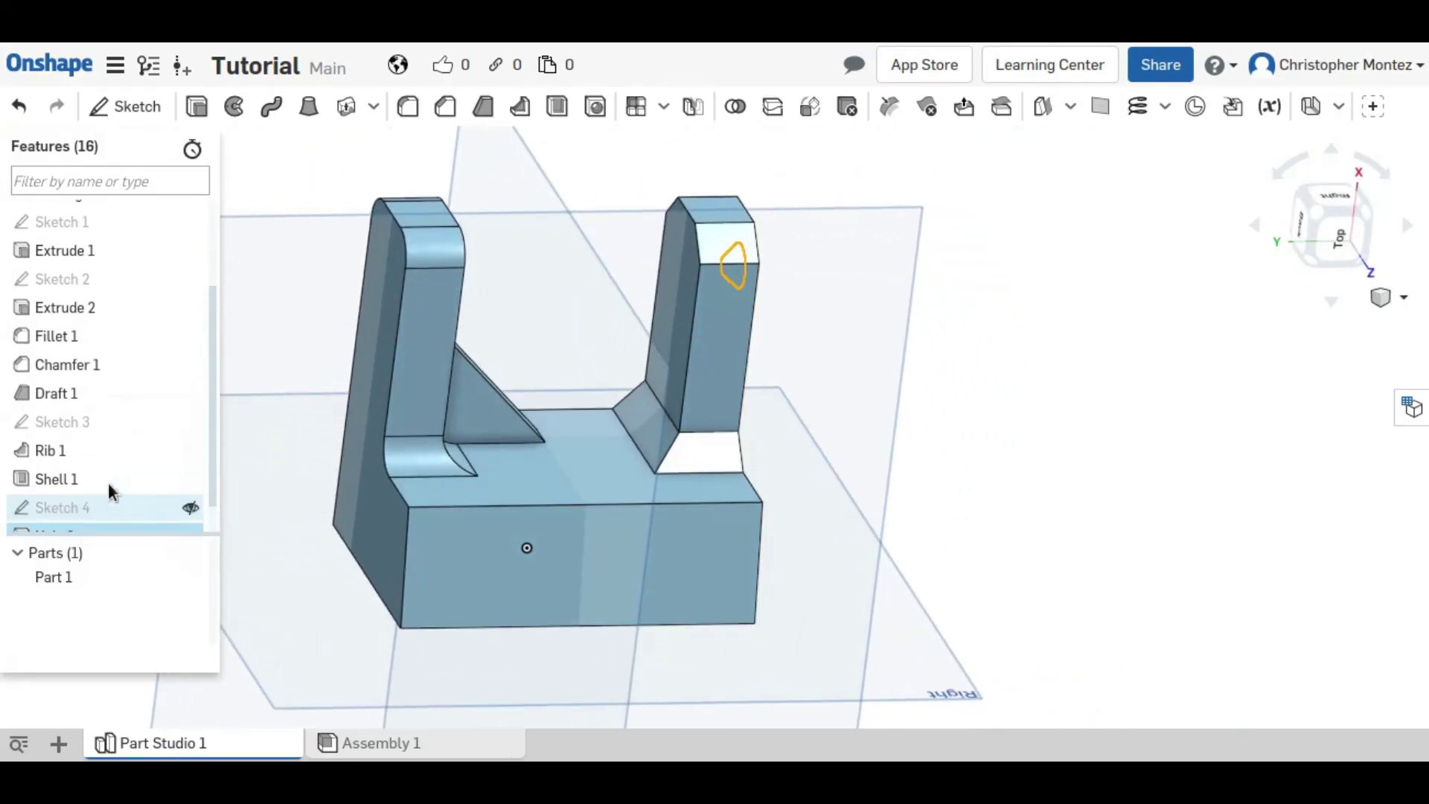
pyautogui.keyDown('shift'); pyautogui.click(91, 462); pyautogui.keyUp('shift')
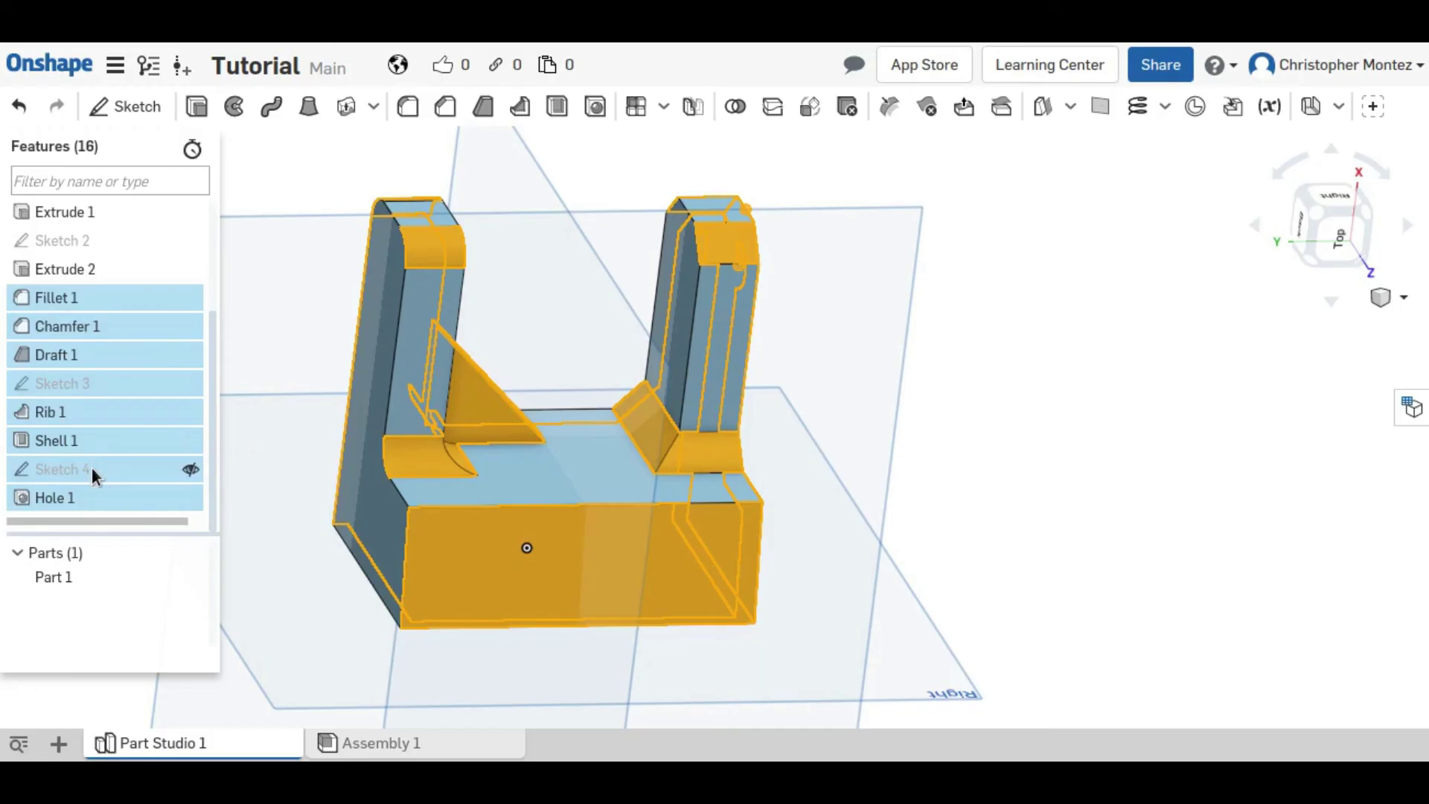
pyautogui.press('Delete')
pyautogui.moveTo(426, 507); pyautogui.dragTo(645, 592, button='right')
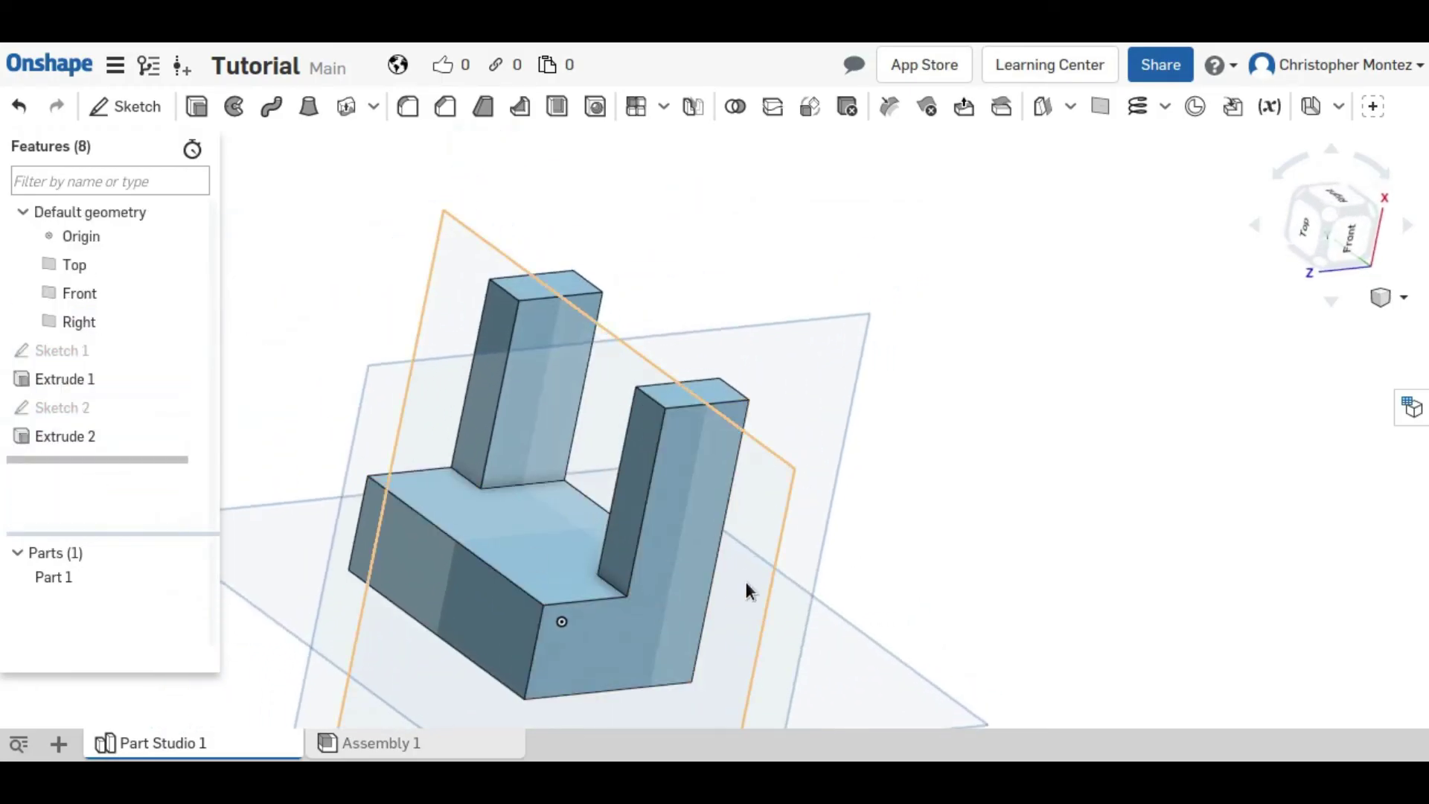
pyautogui.hotkey('ctrl', 'z')
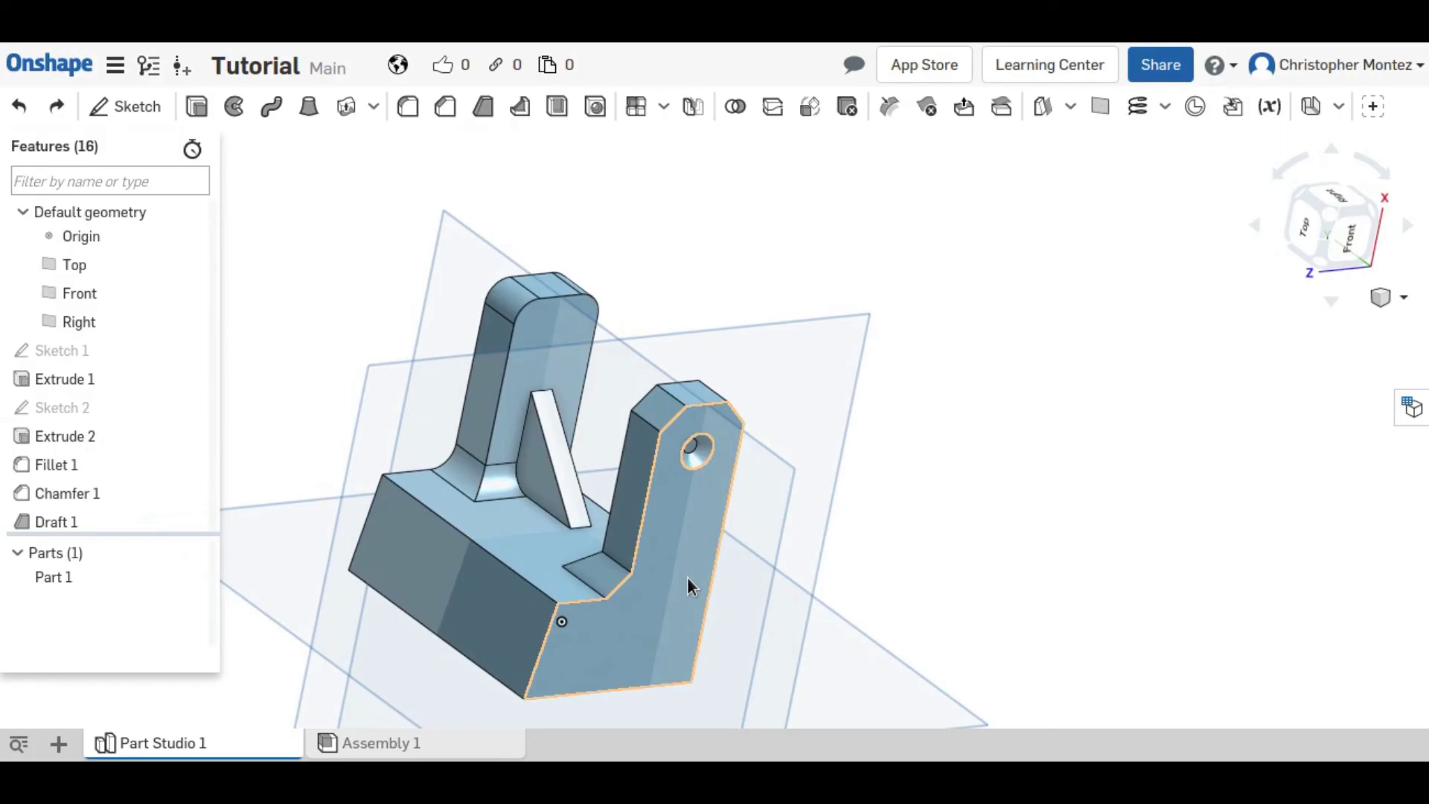
pyautogui.moveTo(687, 577); pyautogui.dragTo(872, 429, button='right')
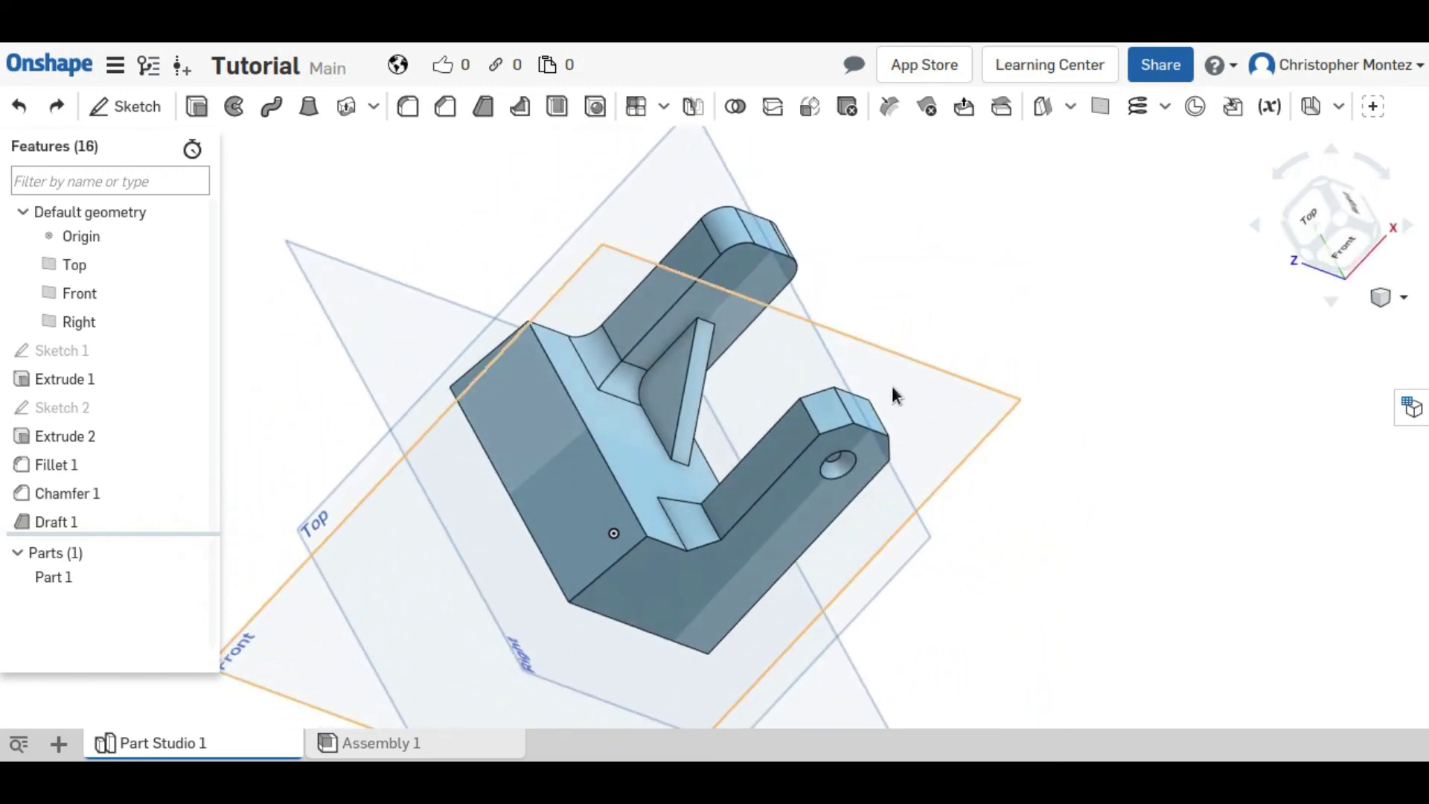